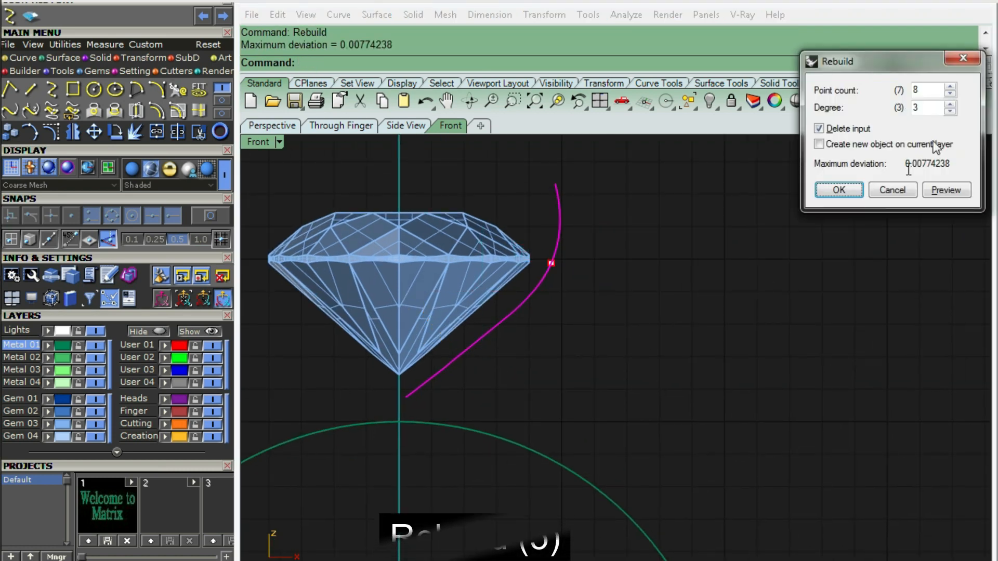
Rebuild the prong curve with 5 points at degree 3 and show its control points
text(5)
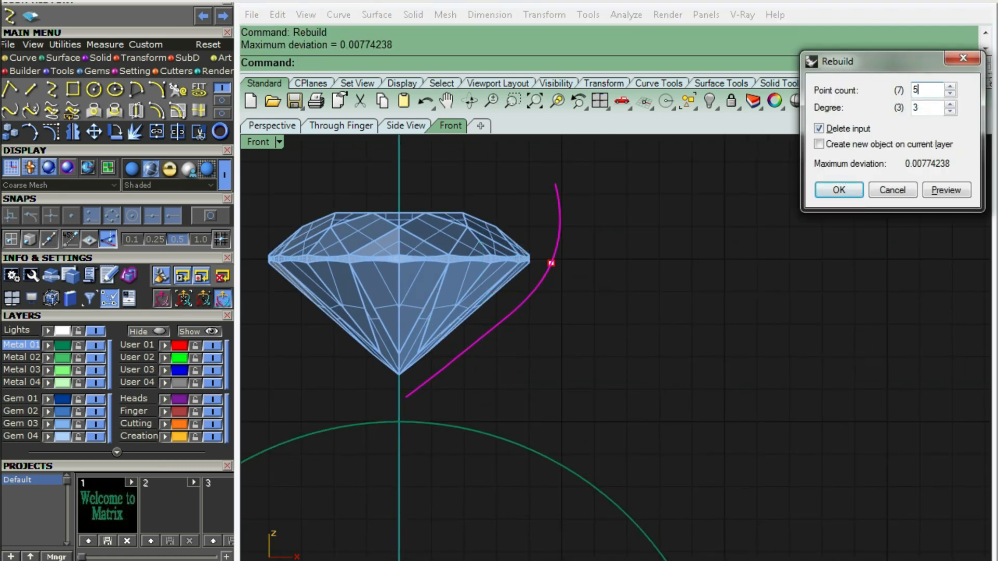
key(Return)
key(F10)
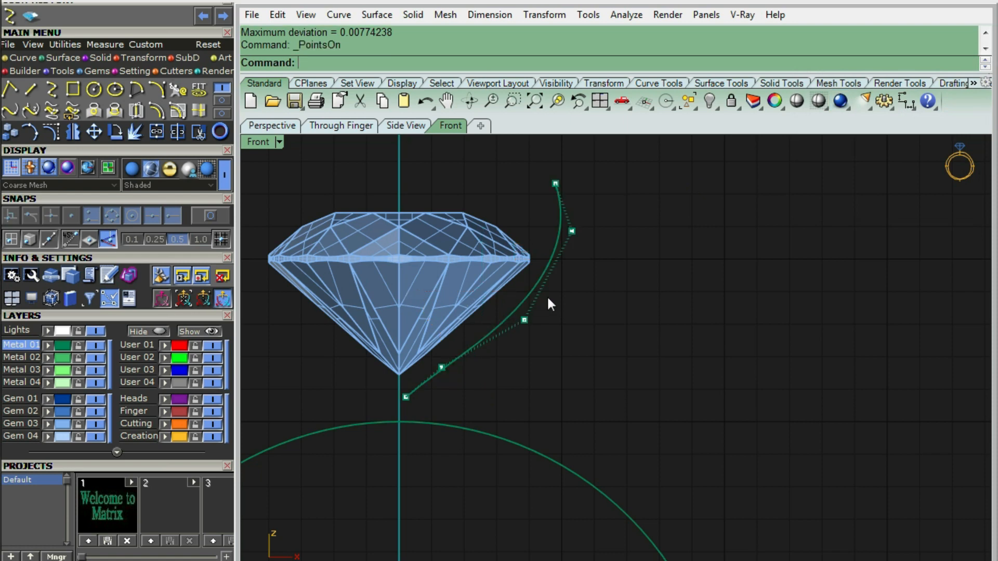
Move the prong curve's second control point from the top inward and slightly down toward the gem
scroll(536, 224, up, 6)
click(602, 235)
right_drag(622, 282, 564, 369)
click(659, 394)
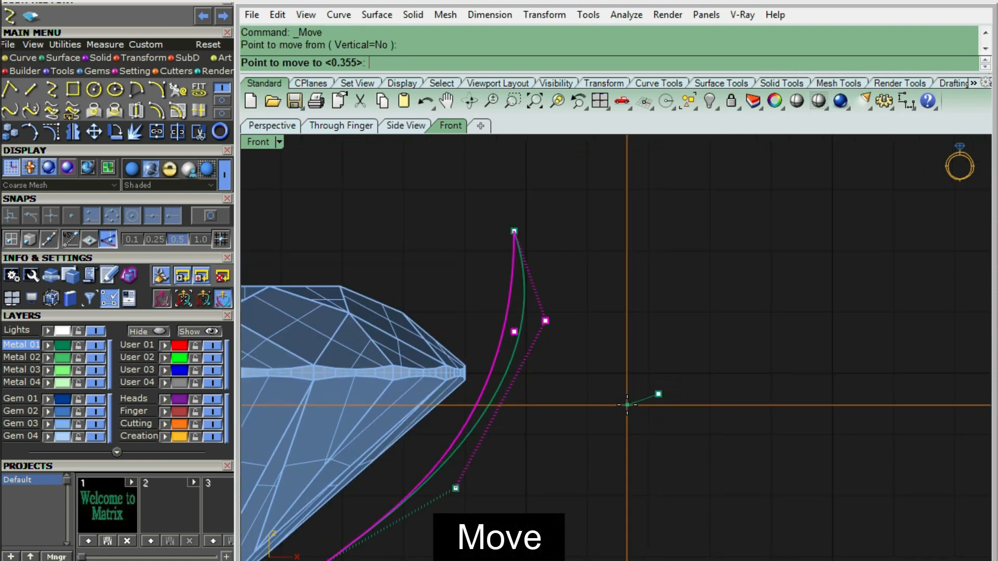
click(637, 410)
scroll(582, 283, down, 12)
key(Escape)
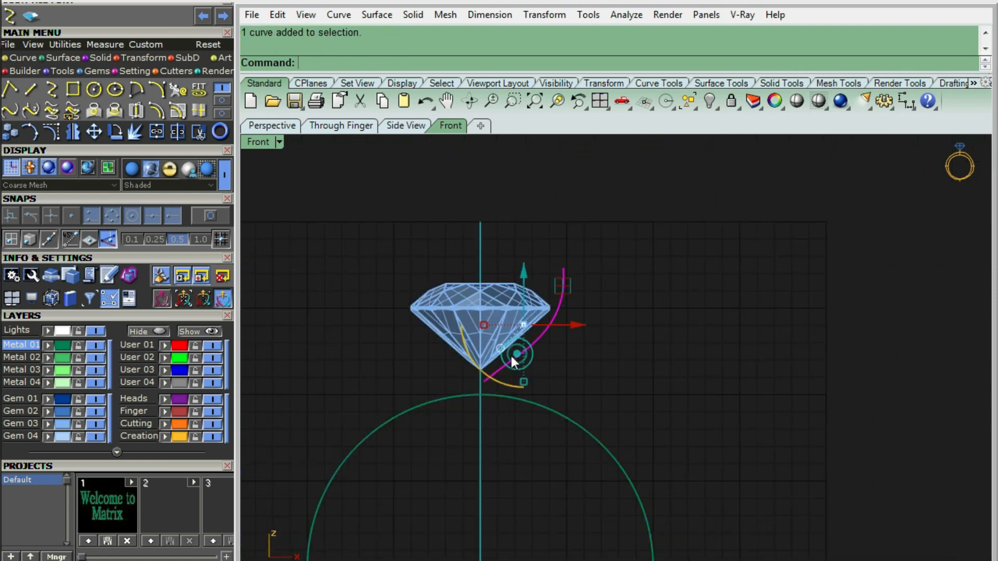
Place a 1 by 1 mm rounded square profile at the lower end of the prong curve with Profile Placer
scroll(514, 362, up, 8)
key(F6)
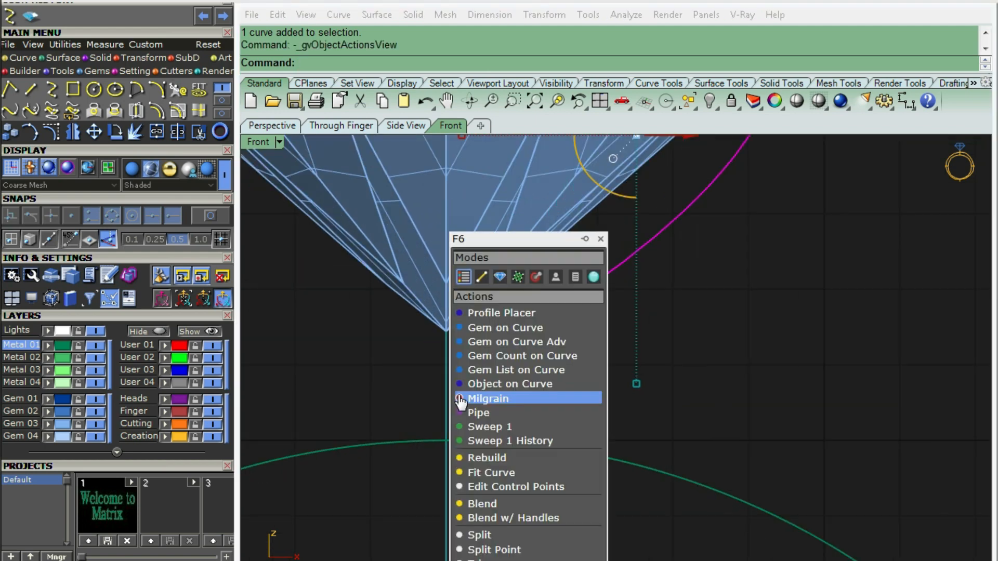
click(490, 323)
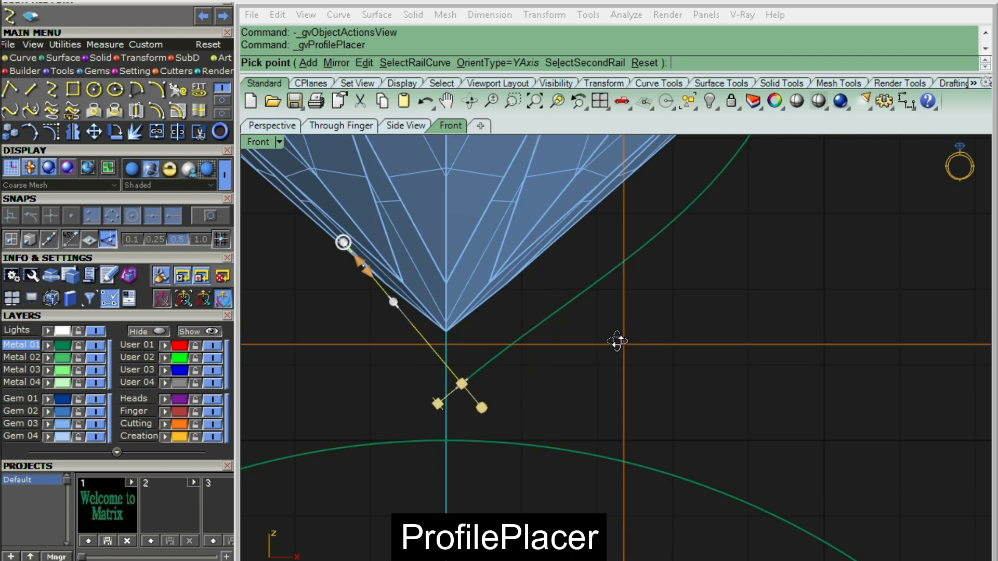
ctrl+shift+right_drag(619, 343, 465, 375)
scroll(465, 375, down, 2)
scroll(647, 376, up, 4)
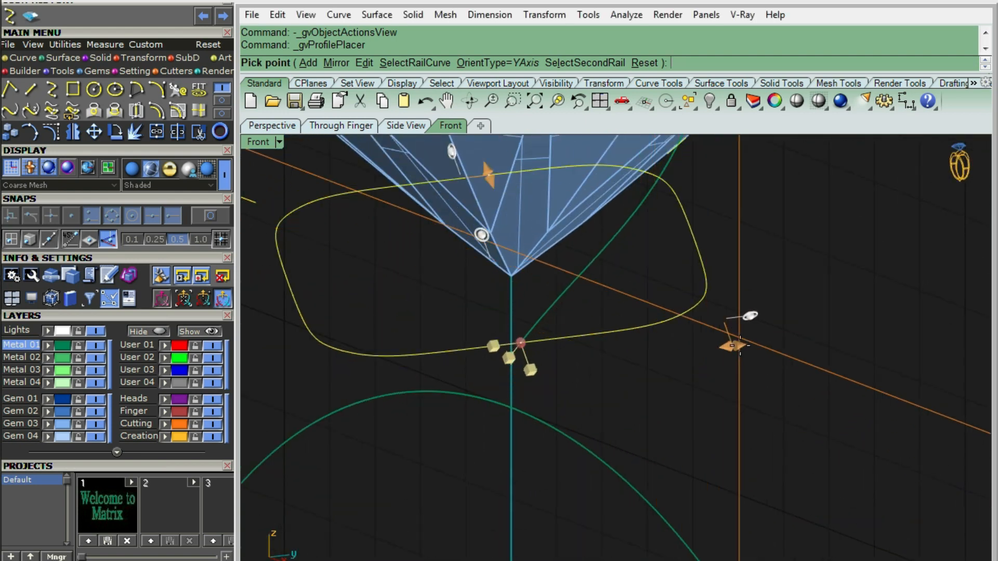
drag(739, 346, 578, 374)
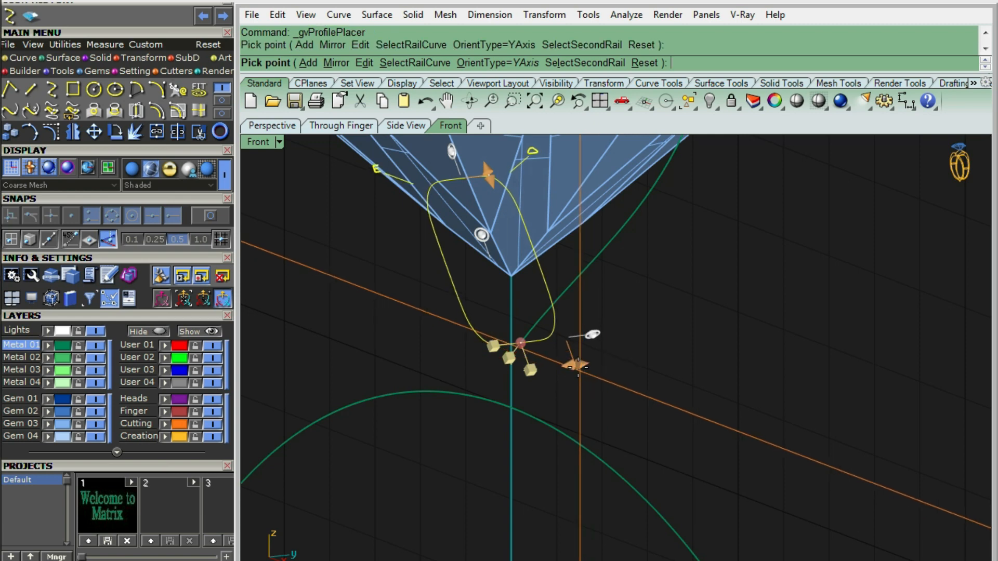
drag(574, 364, 570, 365)
right_drag(574, 366, 653, 372)
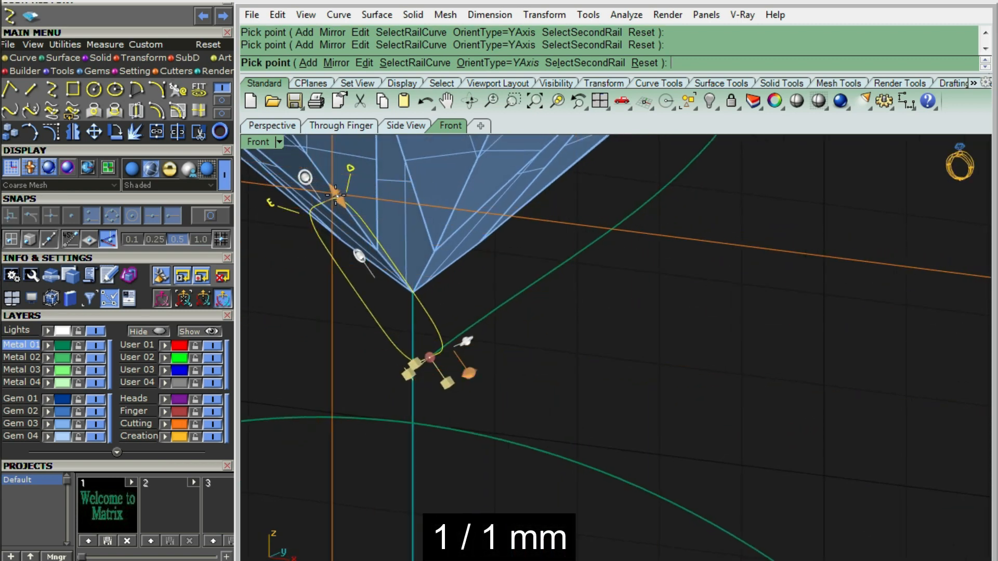
drag(335, 195, 411, 258)
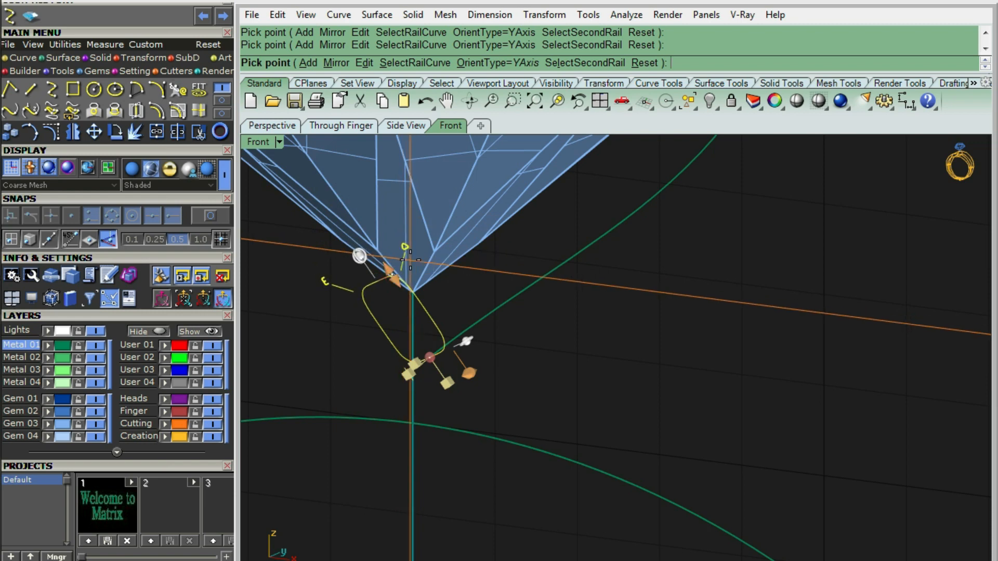
right_click(411, 260)
In the front view, sweep the placed profile along the prong curve with Sweep1 to form the prong surface
scroll(490, 355, down, 6)
right_drag(491, 355, 561, 347)
key(Home)
scroll(541, 358, down, 2)
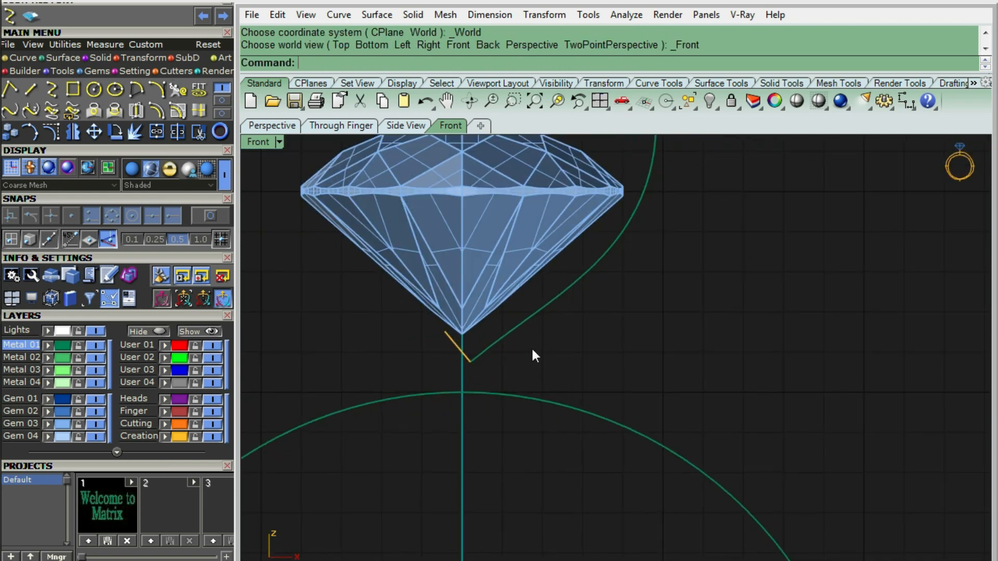
text(Sweep1)
key(Return)
click(519, 338)
click(448, 338)
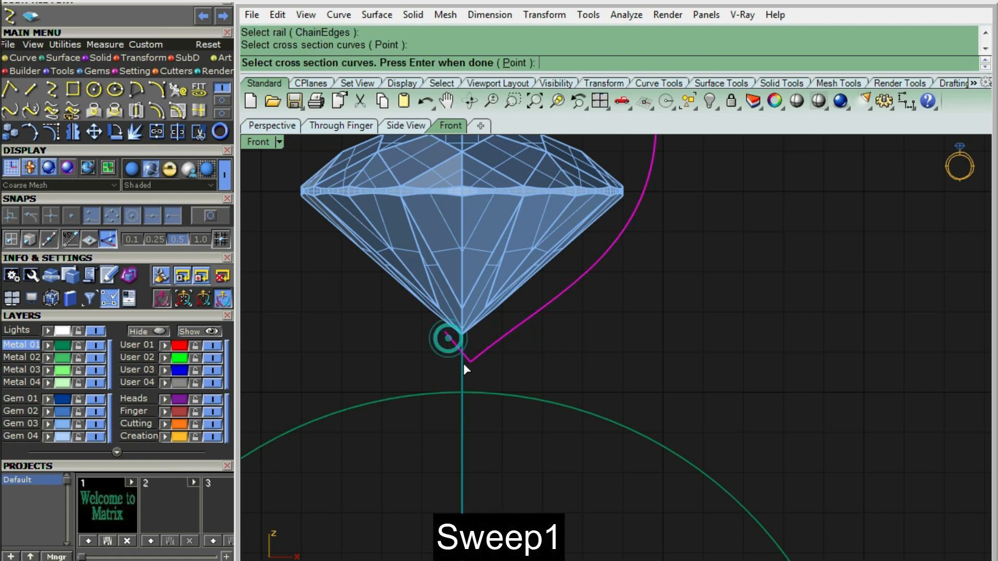
key(Return)
key(Return)
key(Return)
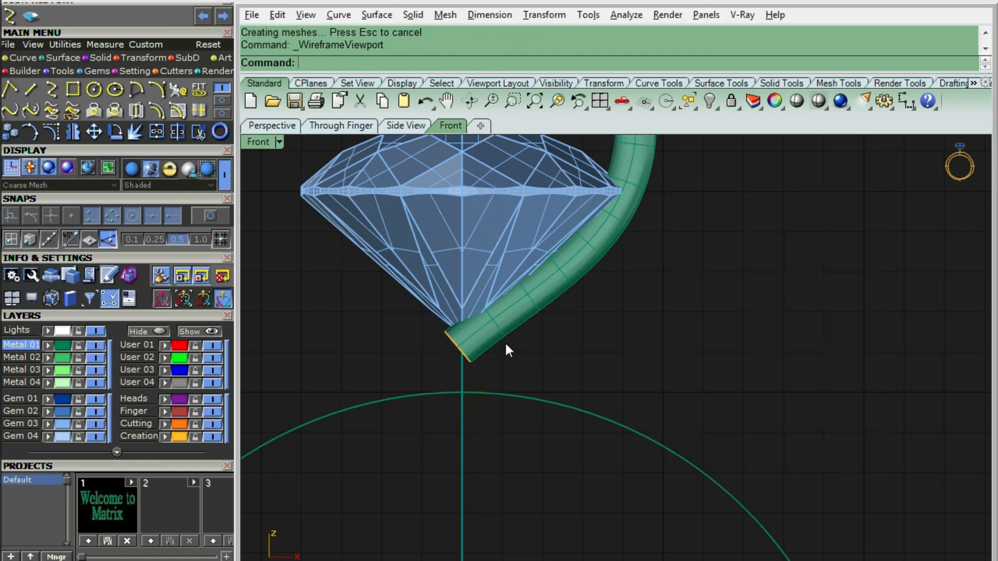
Show the model shaded and move the prong's rail curve outward, away from the gem
click(507, 344)
click(545, 359)
key(ctrl+alt+s)
right_drag(651, 310, 589, 397)
text(m)
key(Return)
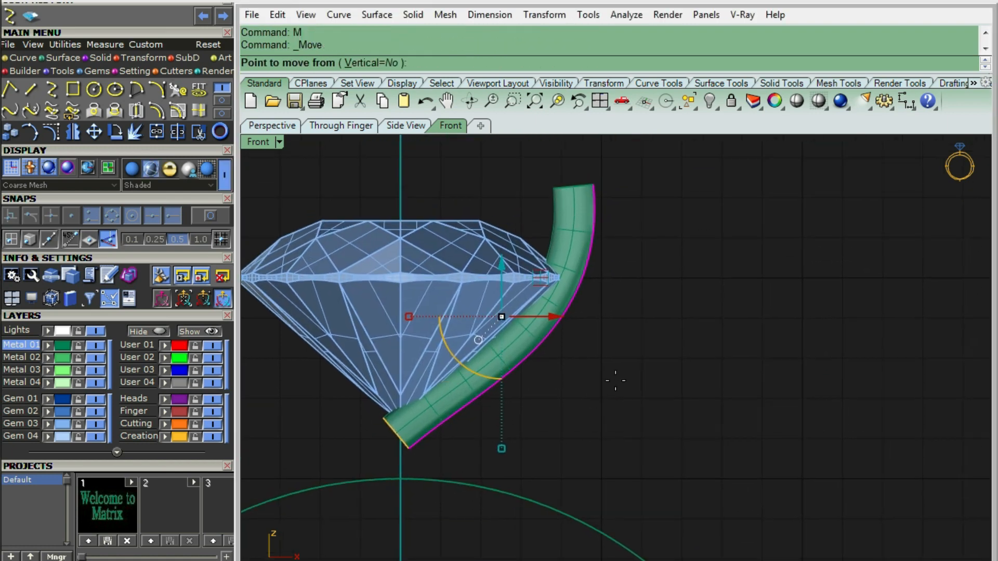
click(616, 381)
click(641, 378)
Shift the rail curve slightly further outward and up so the prong clears the gem's pavilion
scroll(566, 392, up, 2)
text(m)
key(Return)
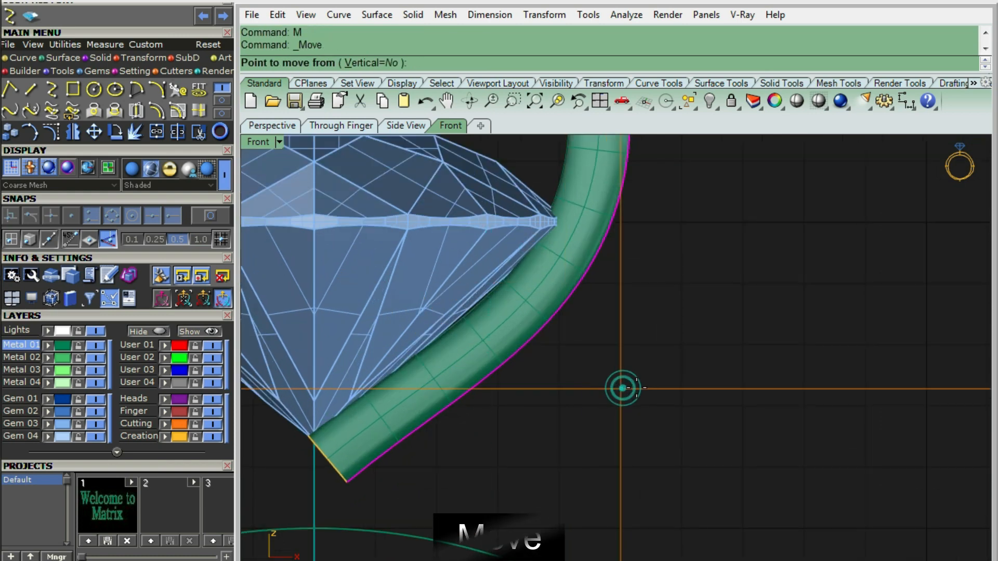
click(623, 388)
click(640, 383)
right_drag(531, 446, 620, 363)
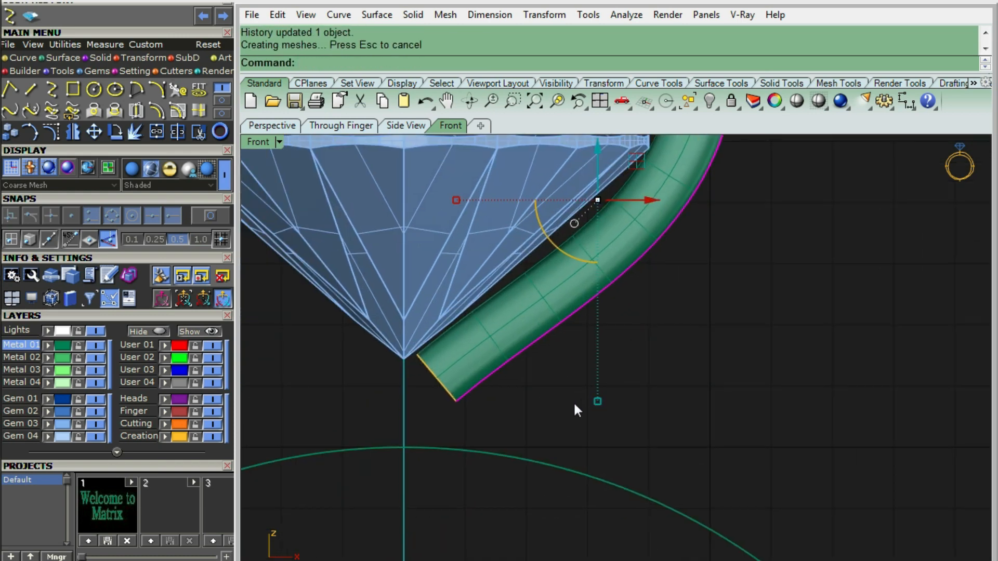
Switch to wireframe, show the rail's control points and move its bottom end point down and toward the centre axis
key(ctrl+alt+w)
right_drag(549, 430, 561, 382)
key(F10)
drag(423, 477, 526, 332)
scroll(542, 391, up, 2)
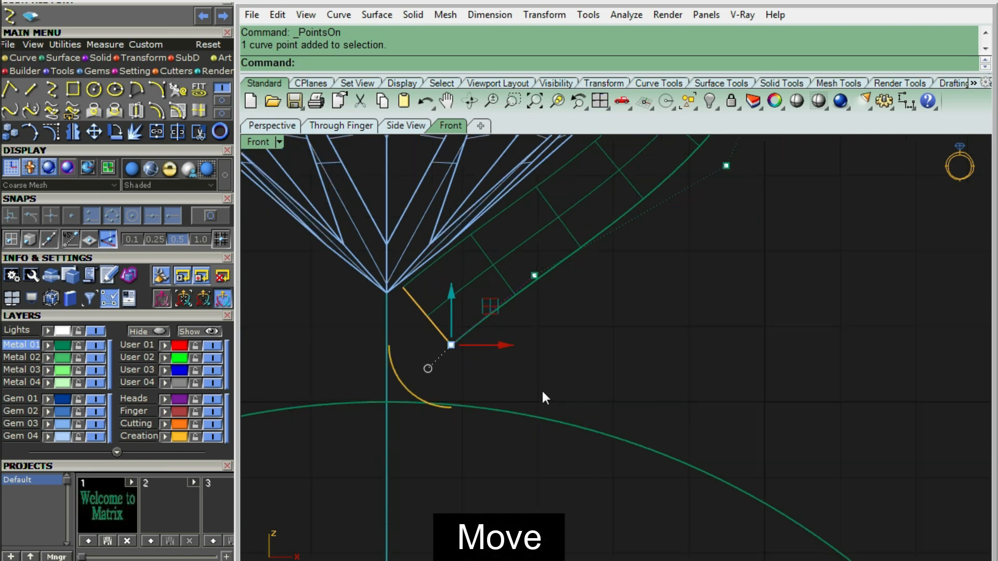
text(m)
key(Return)
click(566, 381)
click(535, 410)
Move the rail's second control point from the bottom downward, then nudge it slightly toward the centre axis
drag(484, 514, 568, 248)
text(m)
key(Return)
click(690, 350)
click(690, 367)
text(m)
key(Return)
click(676, 350)
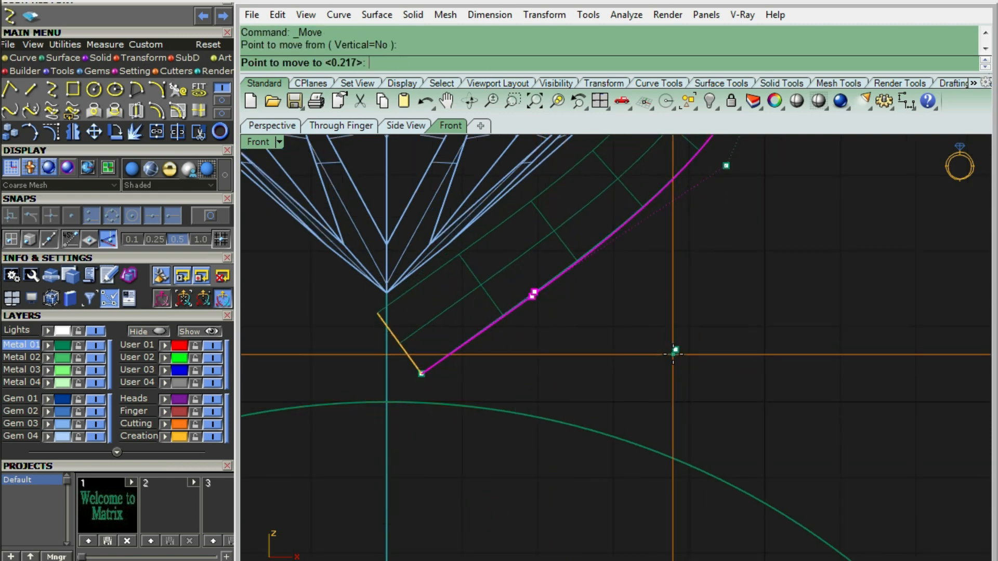
click(674, 354)
Lower the rail's two bottom control points slightly and shift them a little toward the centre axis
scroll(588, 355, up, 2)
text(m)
key(Return)
click(591, 359)
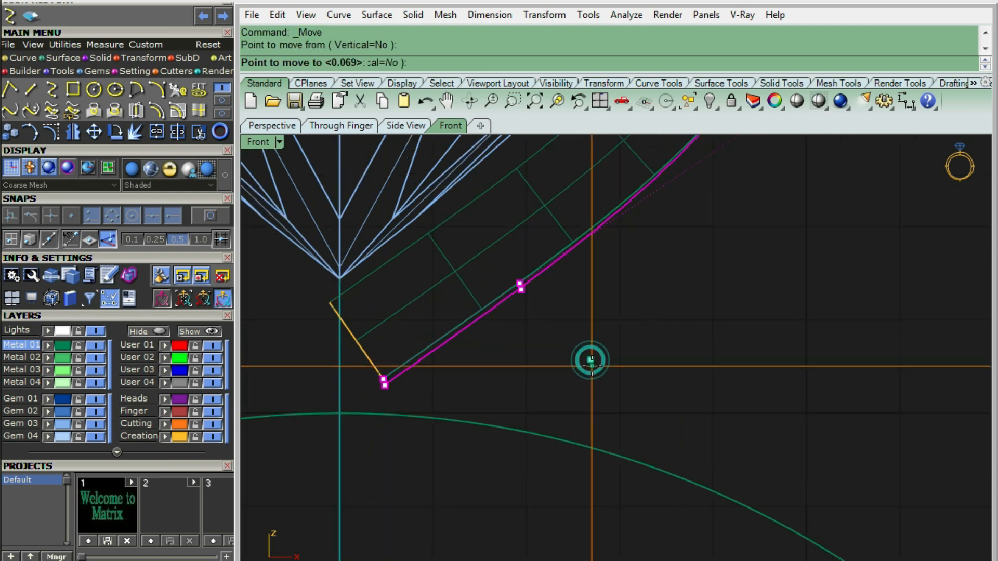
click(594, 370)
right_click(616, 366)
click(615, 367)
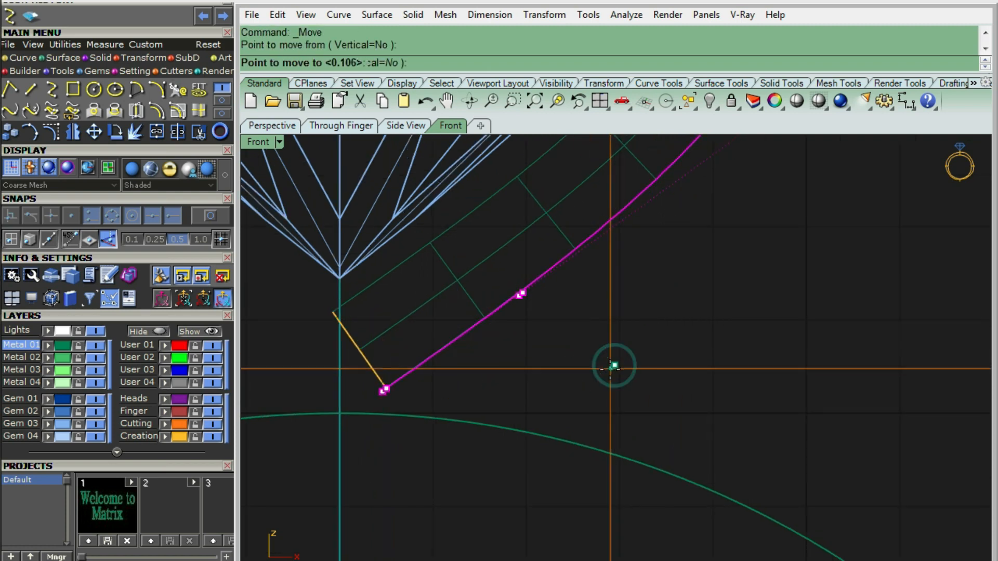
click(611, 370)
Nudge the rail's second control point from the bottom marginally inward
scroll(431, 348, down, 7)
scroll(479, 342, up, 5)
scroll(481, 344, up, 4)
drag(420, 402, 548, 243)
right_click(574, 330)
click(574, 331)
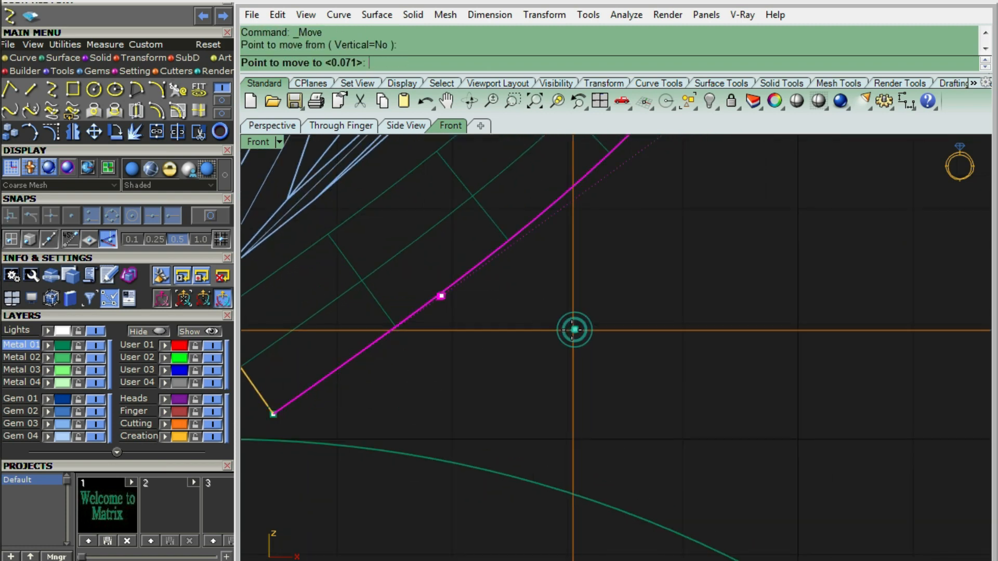
click(572, 331)
Nudge the rail's middle control point slightly upward
scroll(545, 268, down, 9)
scroll(614, 172, up, 5)
drag(587, 323, 739, 180)
text(m)
key(Return)
click(740, 267)
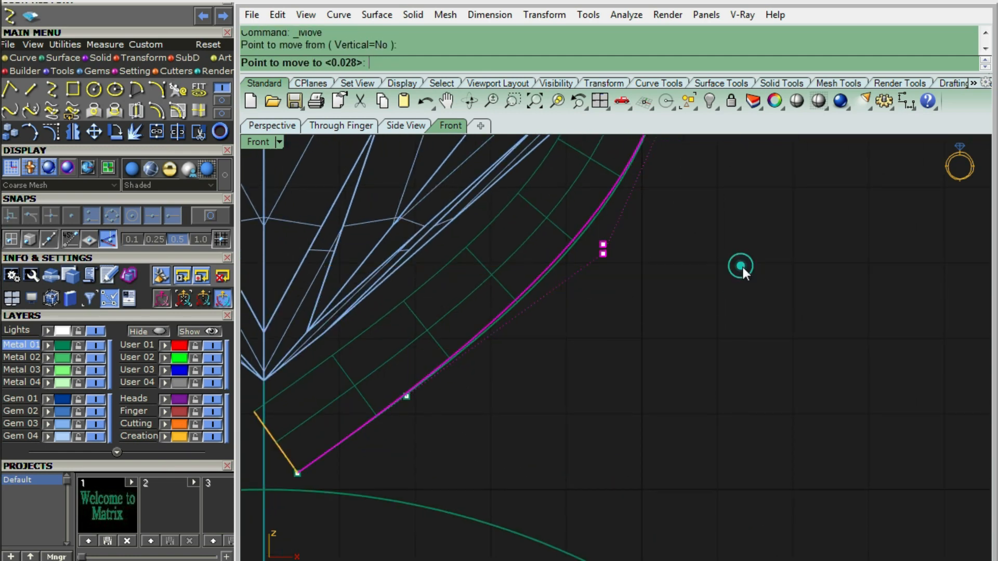
click(741, 266)
Move the rail's second control point from the top down and inward in two small moves
scroll(494, 386, down, 4)
scroll(400, 364, up, 4)
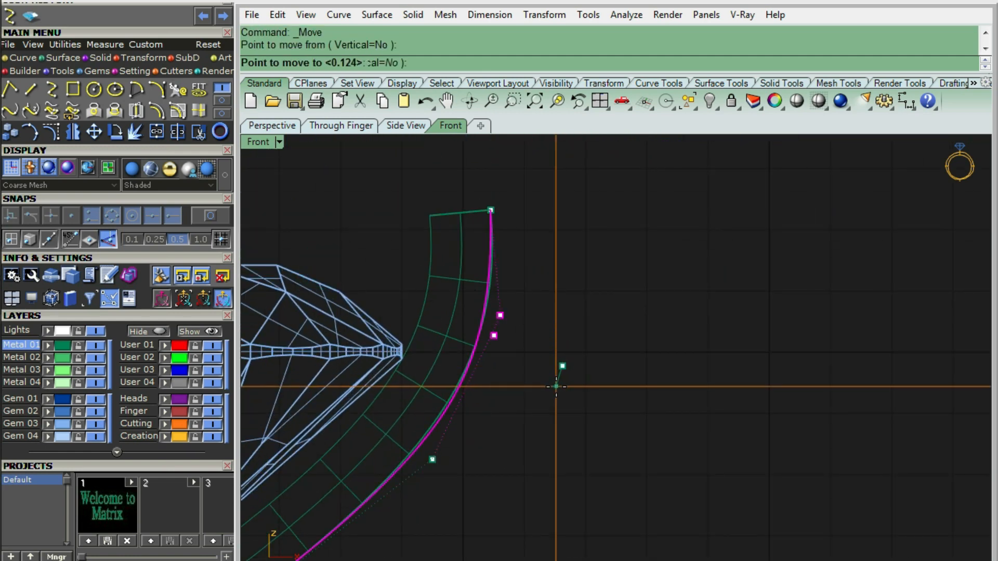
click(556, 387)
right_click(580, 326)
click(581, 326)
click(577, 339)
right_drag(540, 347, 561, 369)
Move the rail's top end control point slightly inward, toward the gem
drag(400, 208, 618, 302)
right_click(607, 320)
click(607, 320)
click(601, 320)
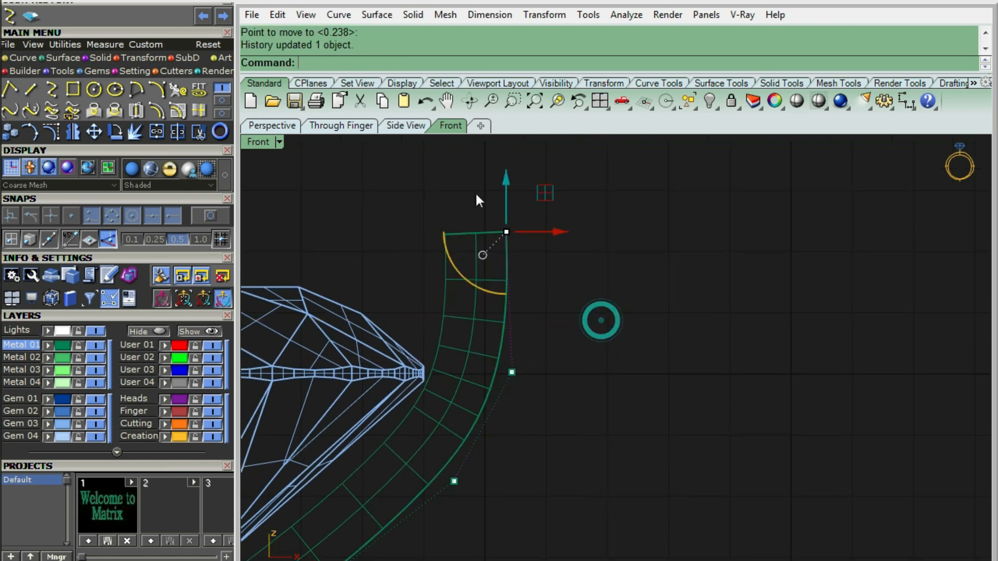
Shift the rail's upper three control points toward the gem in two small moves so the prong overlaps the girdle
right_drag(538, 436, 551, 355)
right_click(610, 386)
click(616, 380)
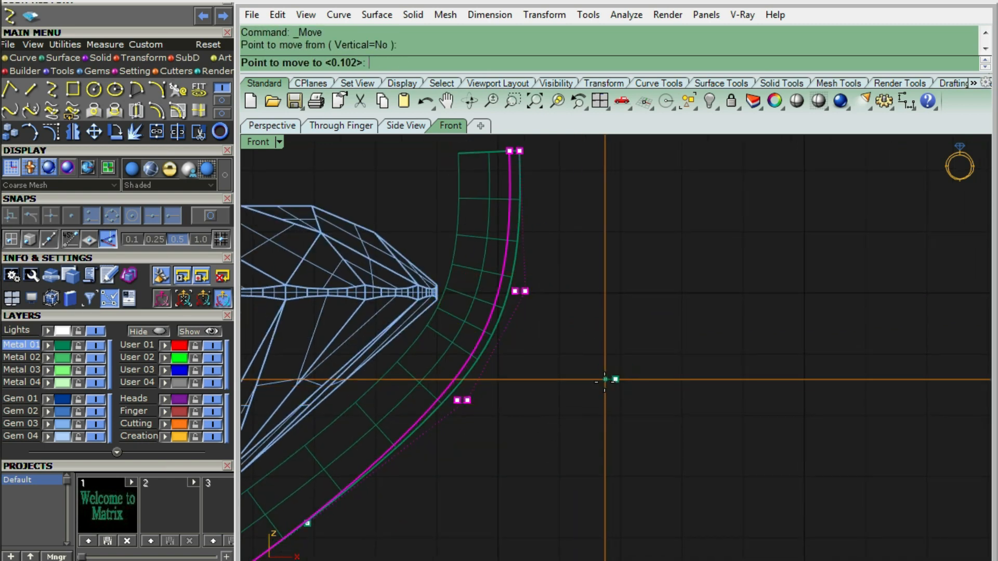
click(602, 382)
right_click(609, 370)
click(609, 370)
click(597, 369)
scroll(493, 328, down, 6)
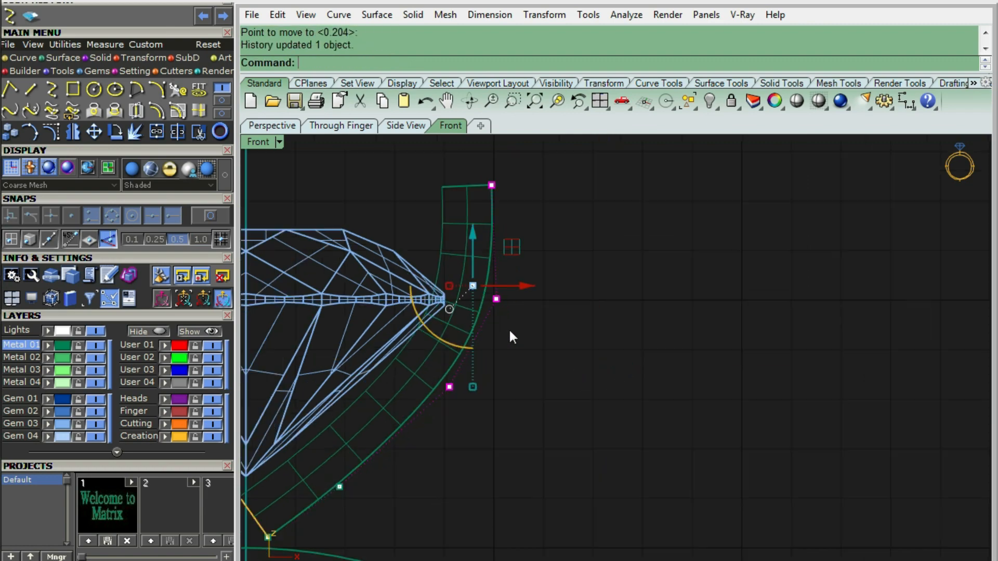
Raise the rail's top end control point slightly to lengthen the prong
right_drag(509, 329, 586, 329)
scroll(523, 220, up, 4)
drag(520, 194, 676, 269)
scroll(646, 265, up, 4)
right_click(659, 269)
click(662, 270)
click(662, 260)
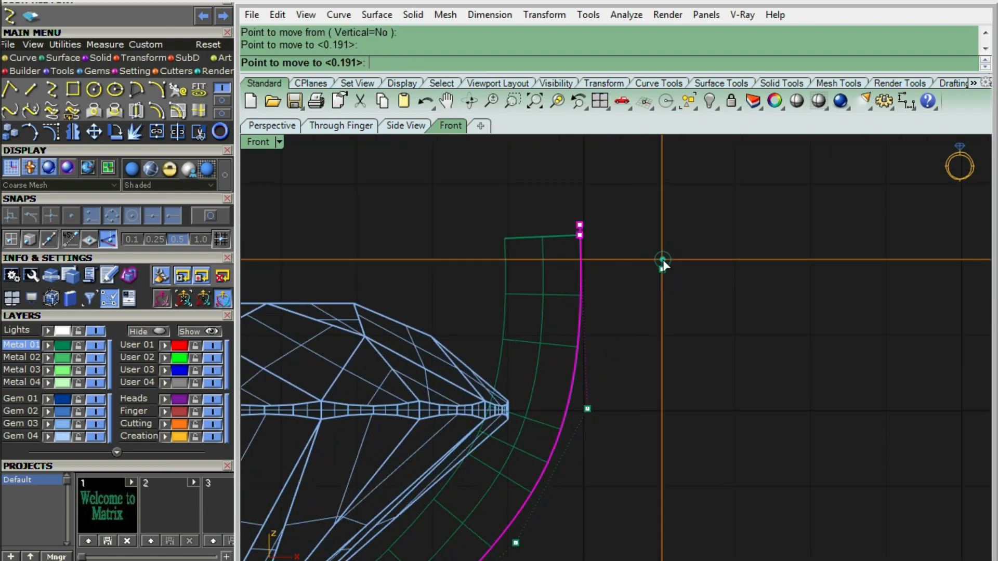
scroll(576, 269, down, 6)
click(679, 292)
Measure the prong tip's height above the gem's table with an aligned dimension
scroll(472, 287, up, 6)
text(AD)
key(Return)
click(477, 283)
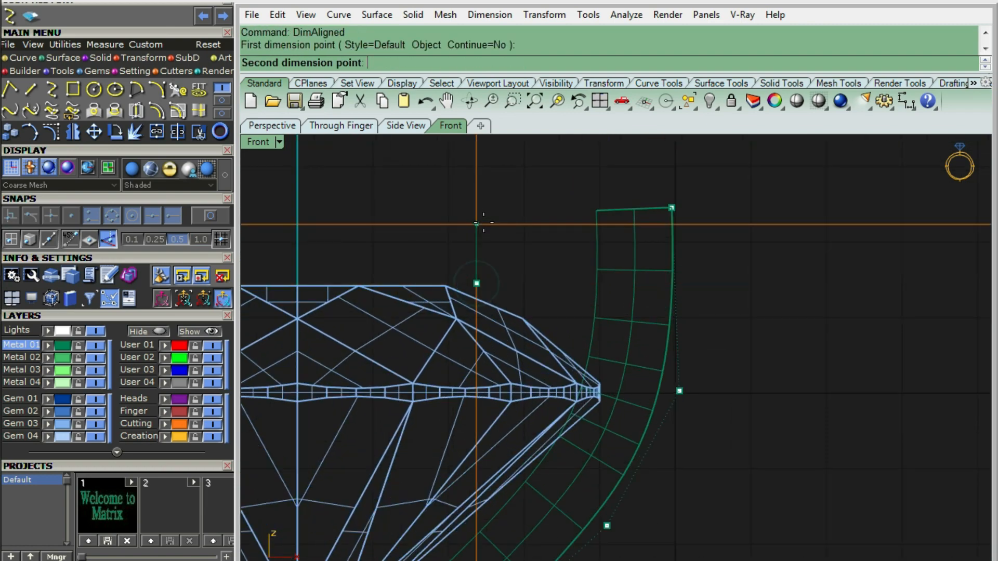
click(485, 209)
scroll(526, 270, down, 4)
key(Escape)
Select the rail's top end control point again and move it slightly higher
scroll(588, 241, up, 4)
drag(601, 197, 685, 274)
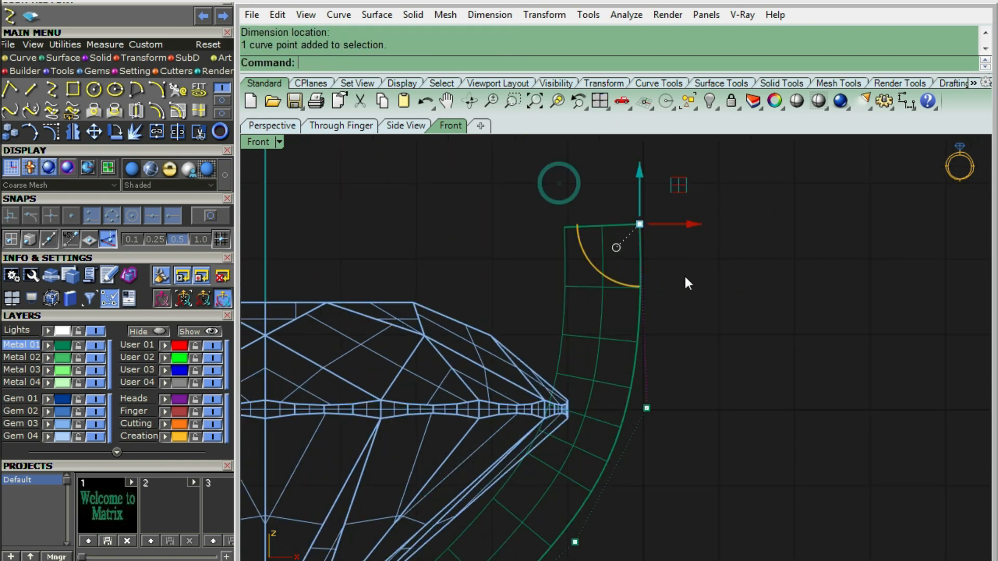
right_drag(709, 281, 664, 318)
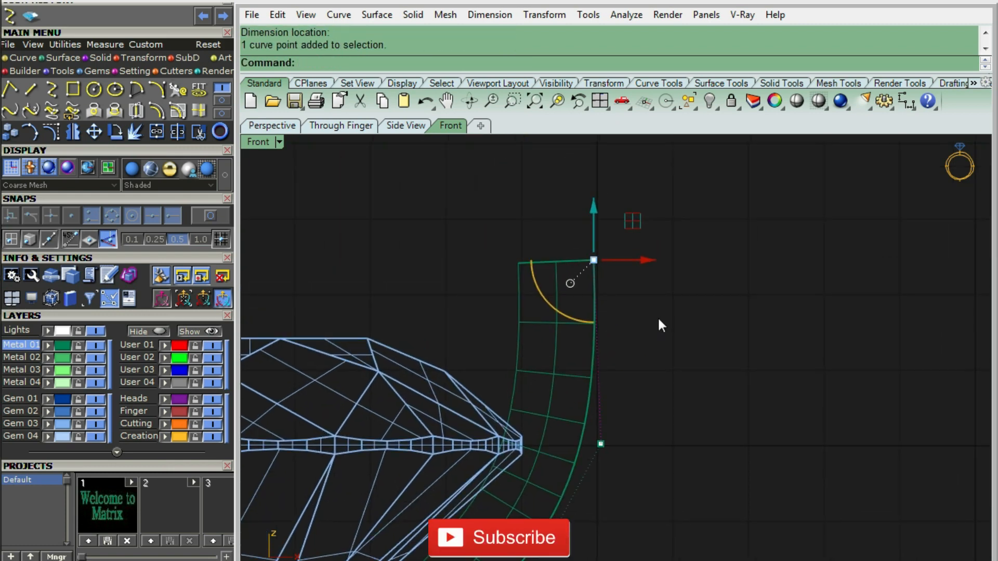
text(M)
key(Return)
click(668, 305)
click(670, 295)
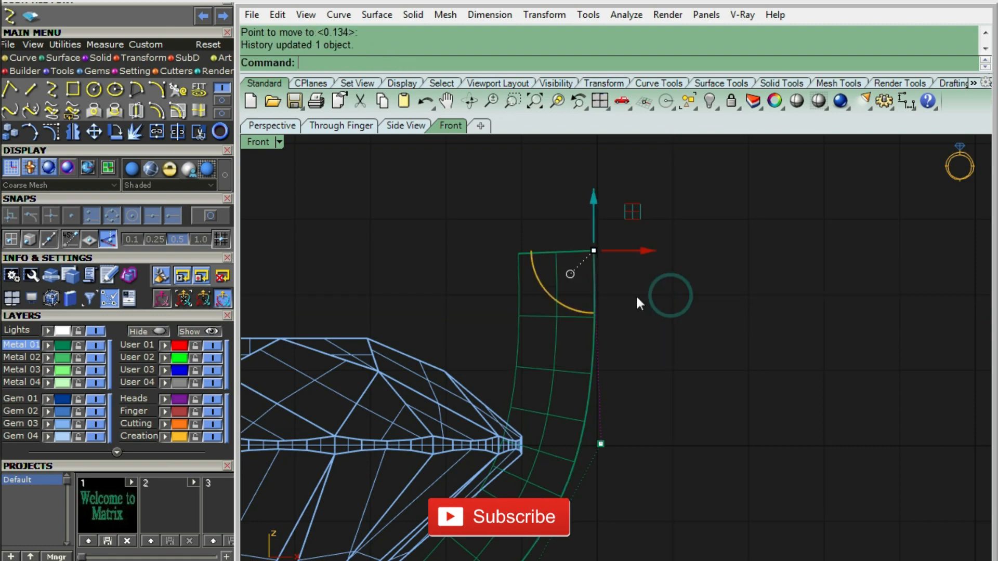
Nudge the rail control point beside the gem's girdle marginally inward
scroll(617, 218, down, 8)
scroll(629, 343, up, 4)
drag(594, 390, 655, 254)
scroll(607, 292, up, 4)
text(m)
key(Return)
click(704, 323)
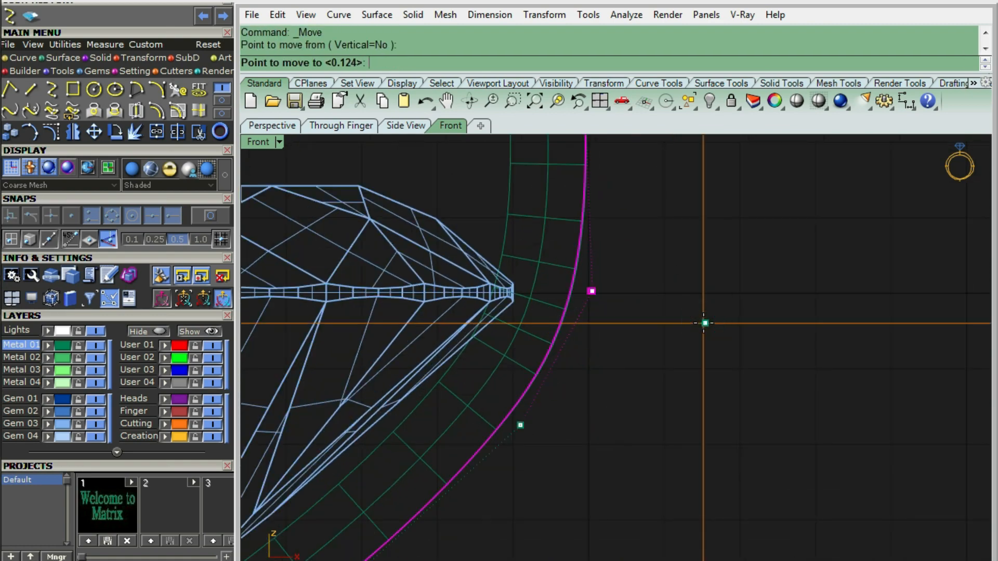
click(703, 323)
Move the rail's middle control point slightly outward, away from the gem
scroll(618, 317, down, 4)
right_drag(624, 316, 680, 236)
drag(541, 435, 723, 273)
text(m)
key(Return)
click(731, 348)
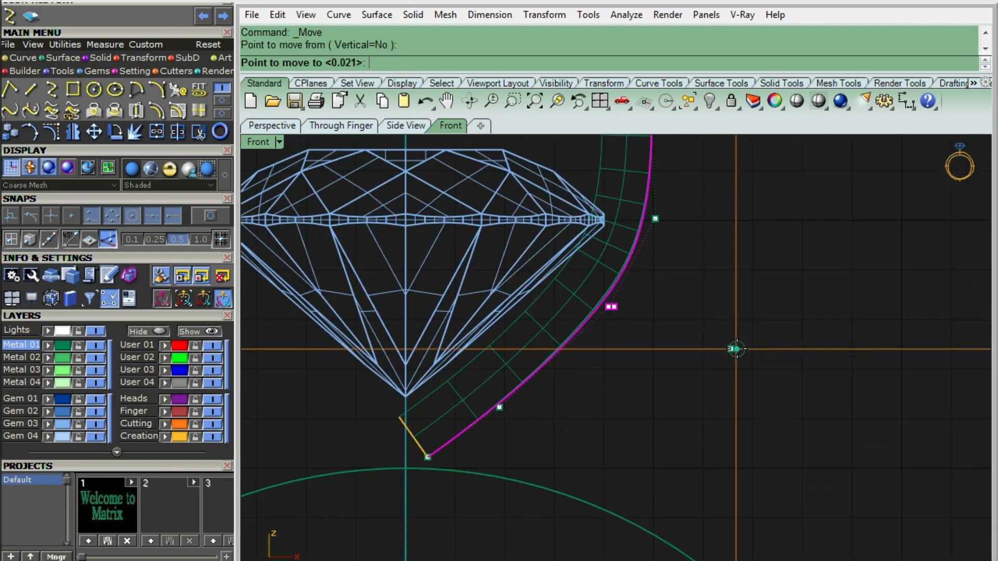
click(736, 348)
Select the rail's three lower control points together and move them slightly outward, away from the gem
scroll(566, 438, down, 4)
scroll(502, 458, up, 4)
drag(509, 495, 692, 281)
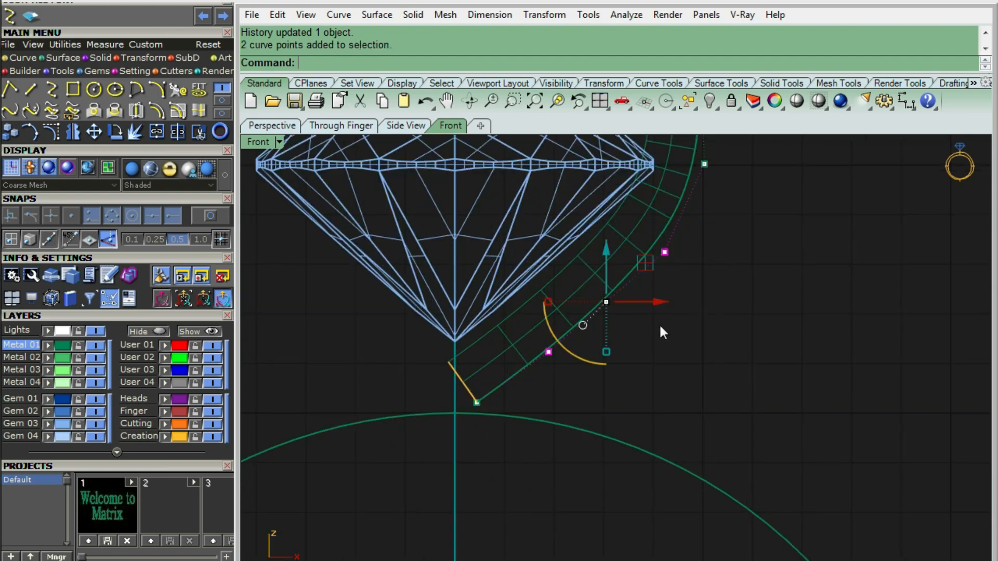
shift+drag(509, 415, 541, 382)
scroll(656, 337, up, 6)
text(m)
key(Return)
click(691, 367)
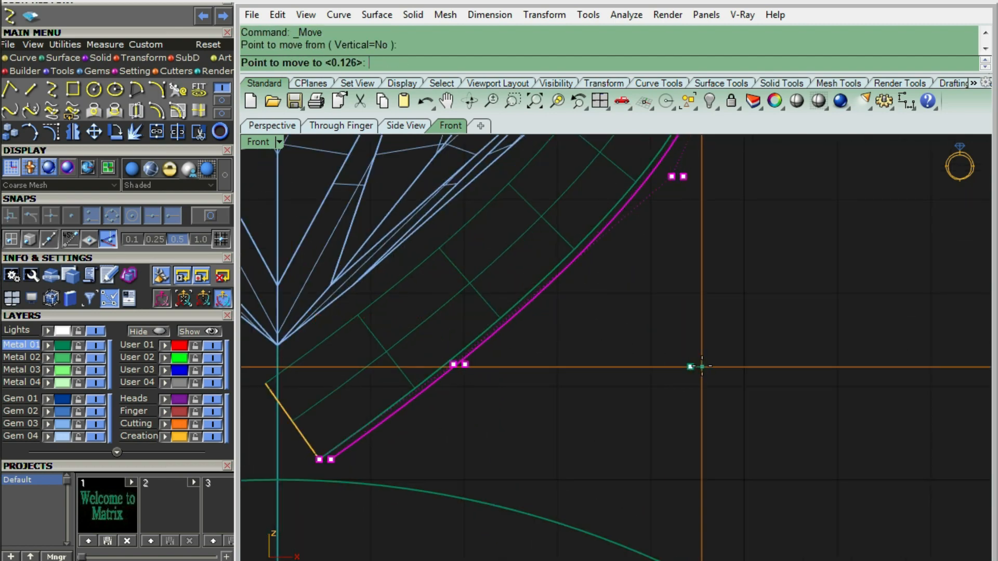
click(702, 367)
scroll(597, 301, down, 6)
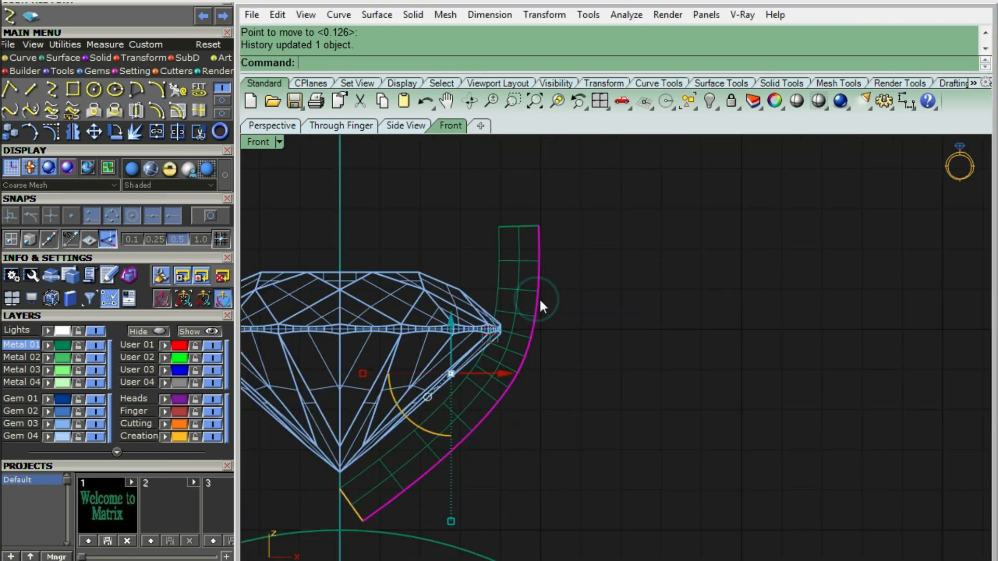
Rebuild the prong's rail curve with 6 points at degree 3 and show its control points
right_drag(584, 308, 574, 328)
text(Rebuild)
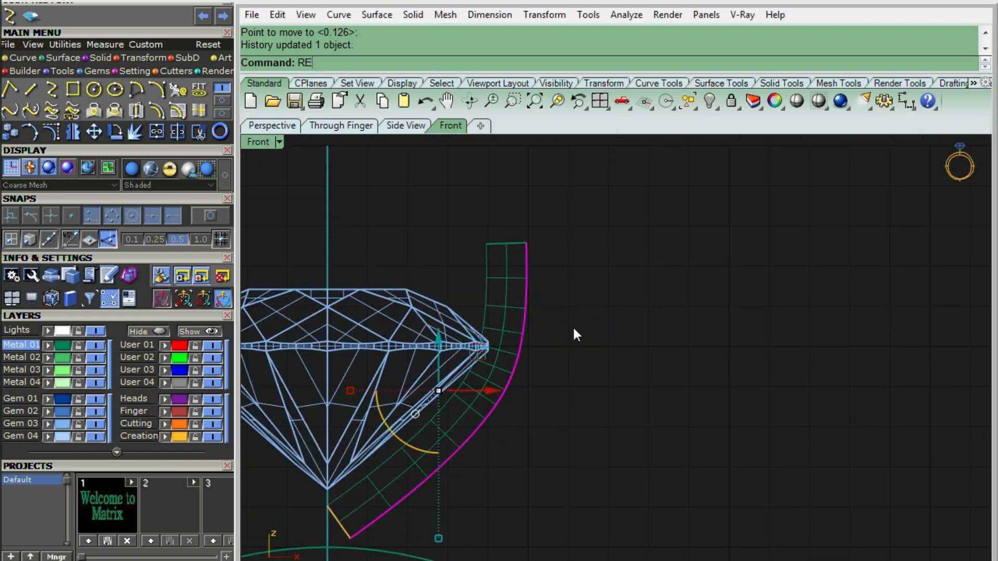
key(Return)
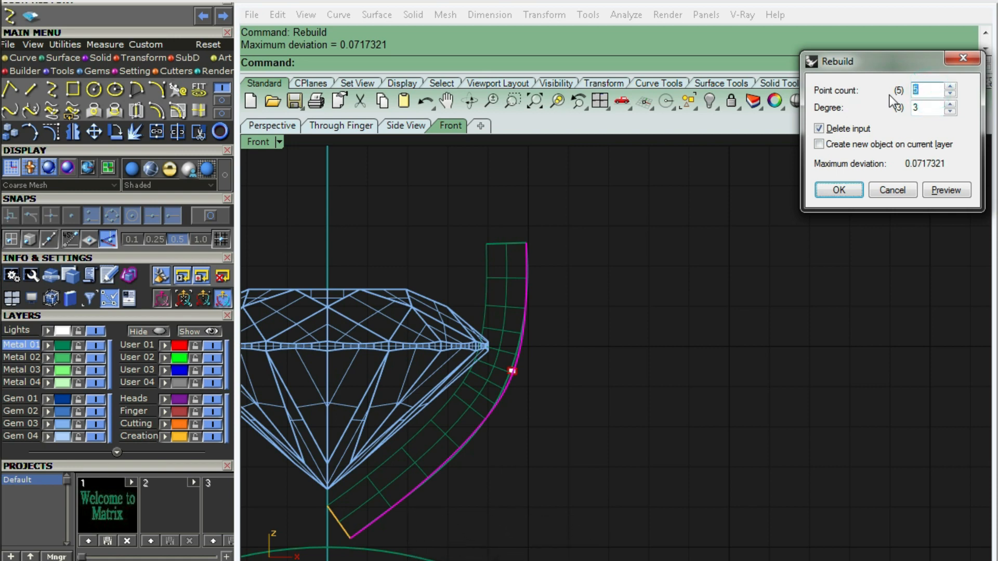
text(6)
key(Return)
right_drag(617, 368, 584, 360)
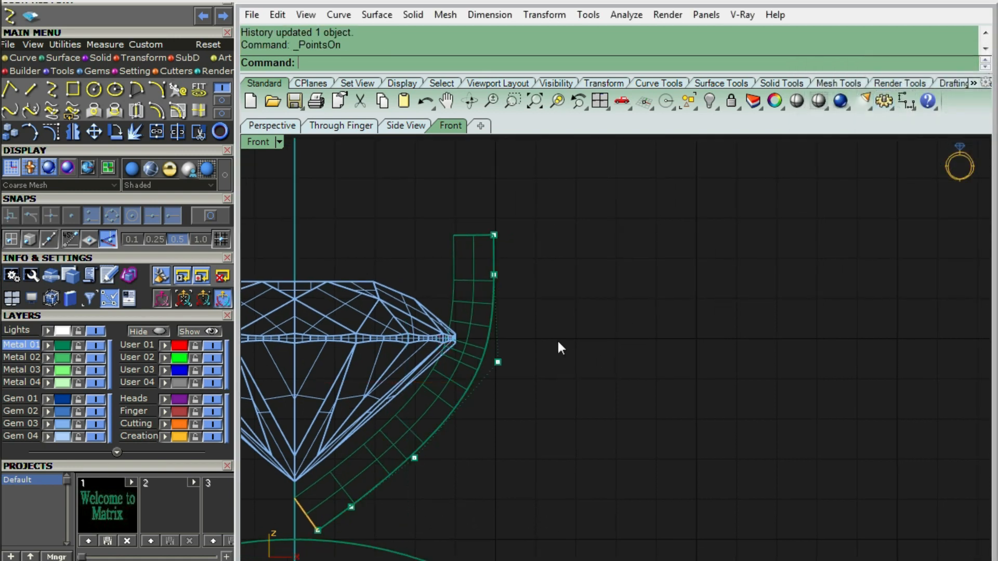
Move the rail's second control point from the top slightly downward
scroll(486, 272, up, 4)
click(499, 277)
scroll(499, 277, up, 8)
drag(502, 236, 505, 264)
scroll(504, 345, down, 10)
Move the rail control point just below girdle level slightly upward
drag(516, 460, 538, 331)
scroll(515, 367, up, 6)
right_click(650, 361)
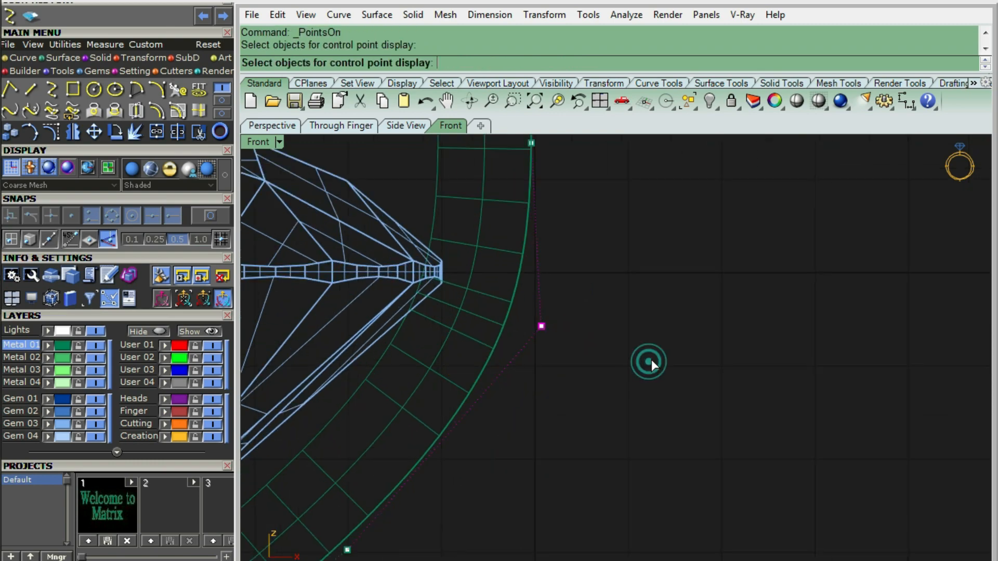
click(609, 343)
click(609, 338)
scroll(606, 333, down, 6)
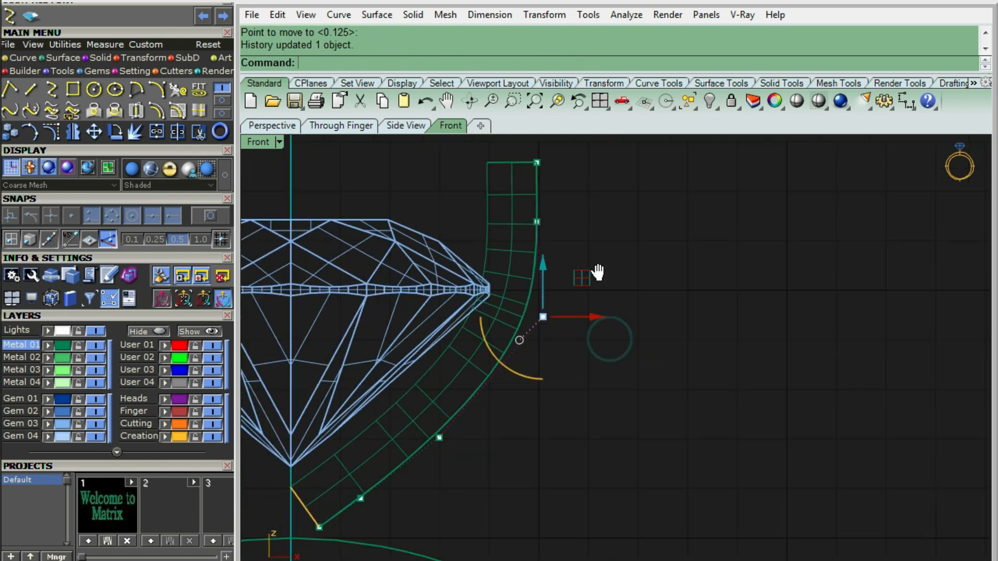
Move the rail control point beside the gem's lower pavilion slightly upward and inward toward the gem
right_drag(598, 273, 712, 174)
scroll(530, 401, up, 4)
drag(519, 403, 597, 267)
scroll(645, 249, up, 4)
right_click(726, 324)
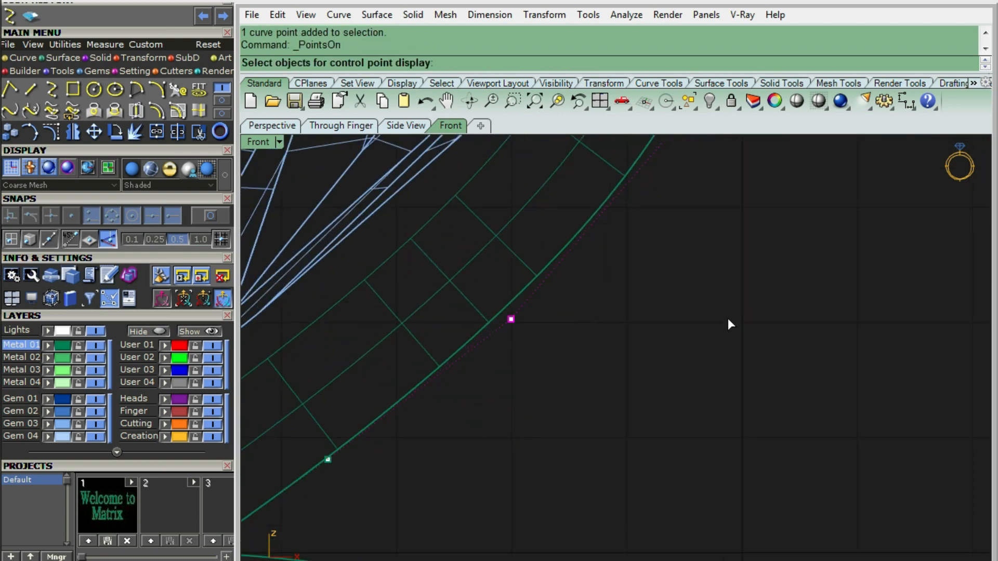
right_click(666, 331)
click(684, 328)
click(680, 320)
right_click(709, 338)
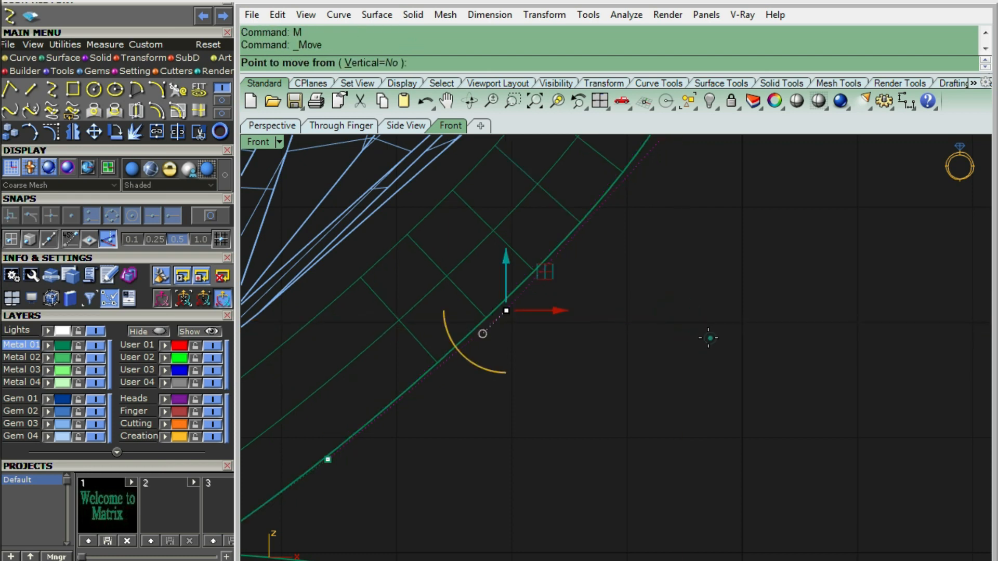
click(710, 338)
click(705, 338)
Nudge the control point next to the rail's lower end slightly upward and inward
right_drag(419, 468, 577, 333)
scroll(475, 339, up, 4)
right_click(677, 374)
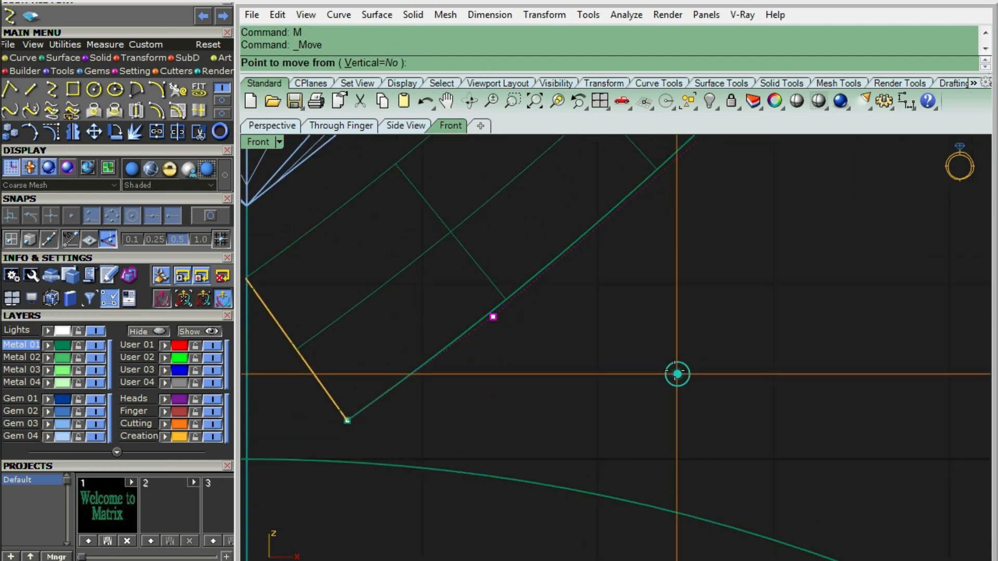
click(677, 375)
click(672, 371)
scroll(502, 332, up, 10)
right_click(588, 356)
click(587, 356)
click(582, 356)
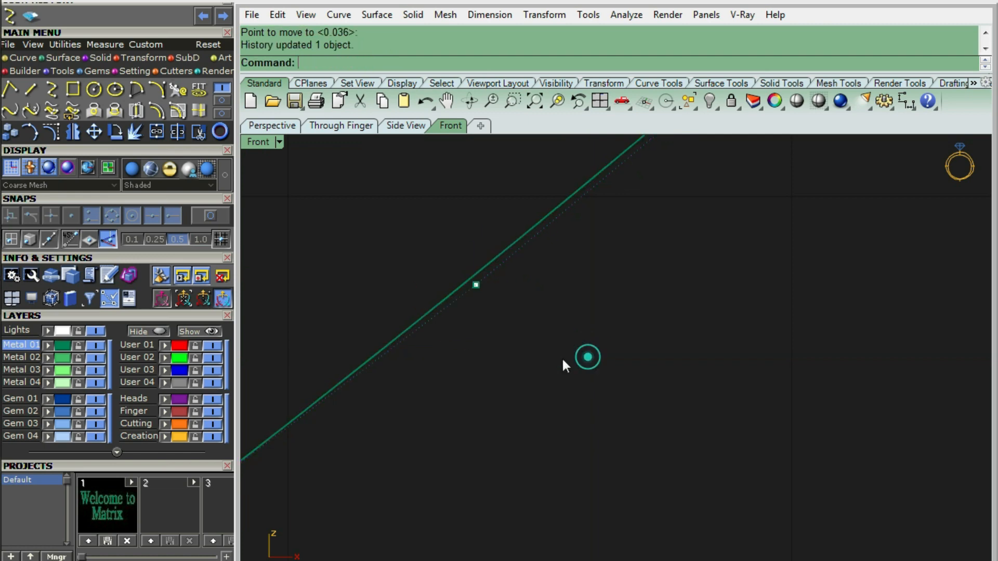
Inspect the prong's fit against the gem in shaded display and return to wireframe
scroll(545, 360, down, 10)
right_drag(531, 397, 504, 429)
mouse_move(634, 319)
right_down()
mouse_move(583, 374)
mouse_move(551, 393)
right_up()
key(ctrl+alt+s)
click(570, 370)
scroll(503, 302, up, 2)
key(ctrl+alt+w)
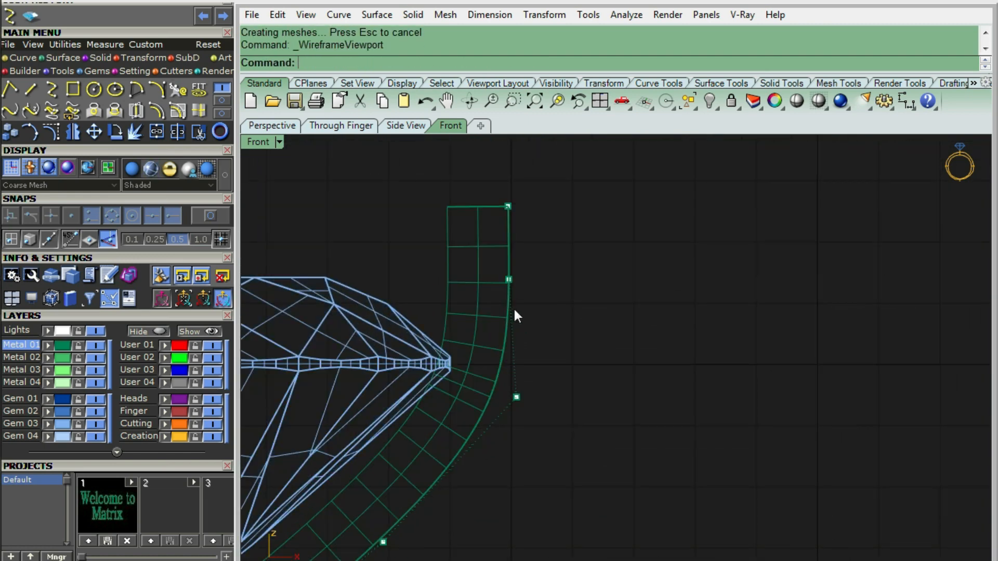
Group the prong surface together with its rail and profile curves
right_drag(399, 456, 489, 318)
scroll(399, 407, down, 4)
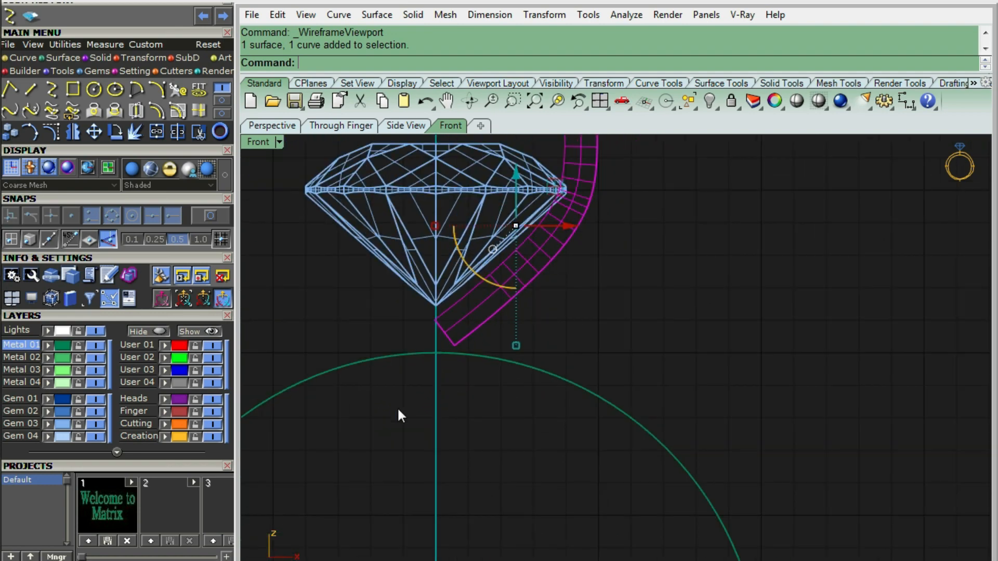
scroll(399, 405, up, 4)
shift+drag(343, 444, 565, 234)
key(ctrl+g)
scroll(471, 386, down, 4)
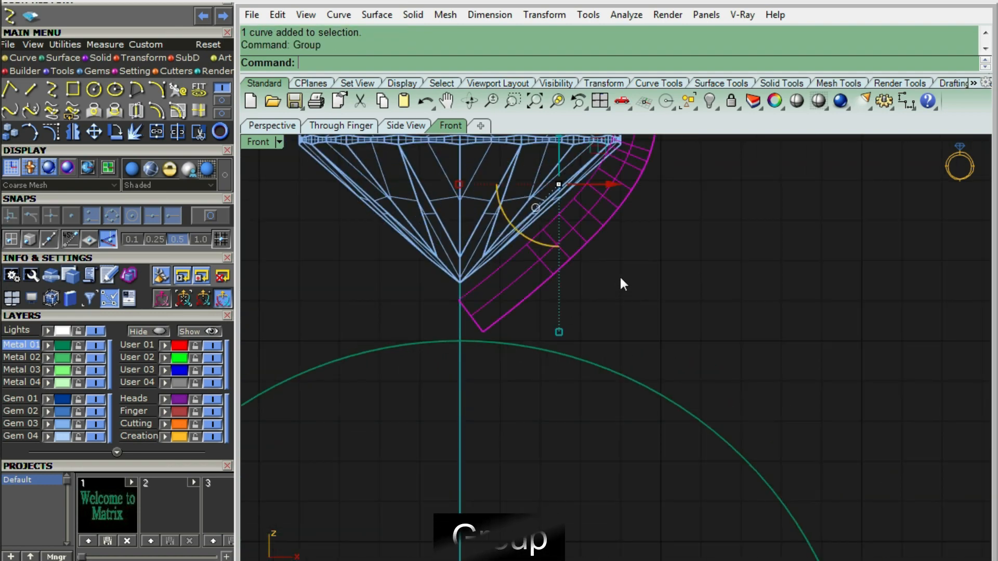
Show the model shaded in the Top view and select the grouped prong
scroll(619, 277, down, 2)
right_drag(681, 193, 611, 339)
click(625, 318)
key(ctrl+alt+s)
scroll(569, 299, up, 4)
key(ctrl+F1)
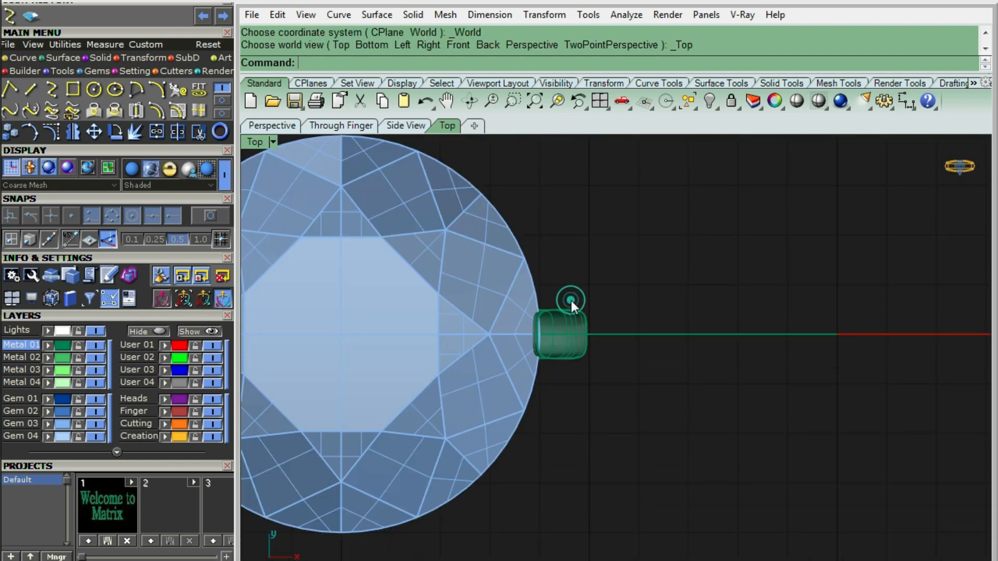
click(571, 303)
text(AP)
key(Return)
text(0)
key(Return)
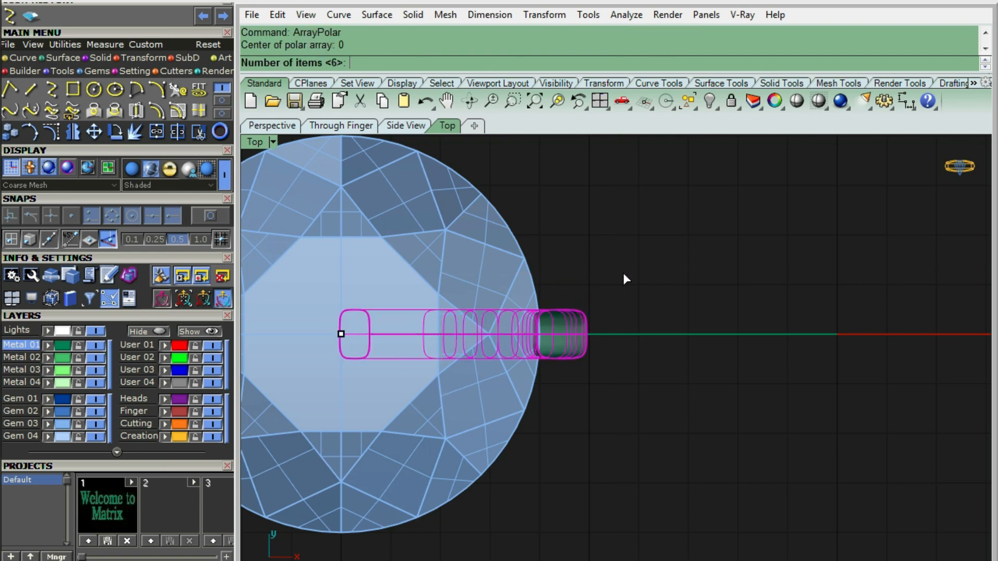
key(Escape)
Cap both open ends of the prong to close it into a solid
text(Cap)
key(Return)
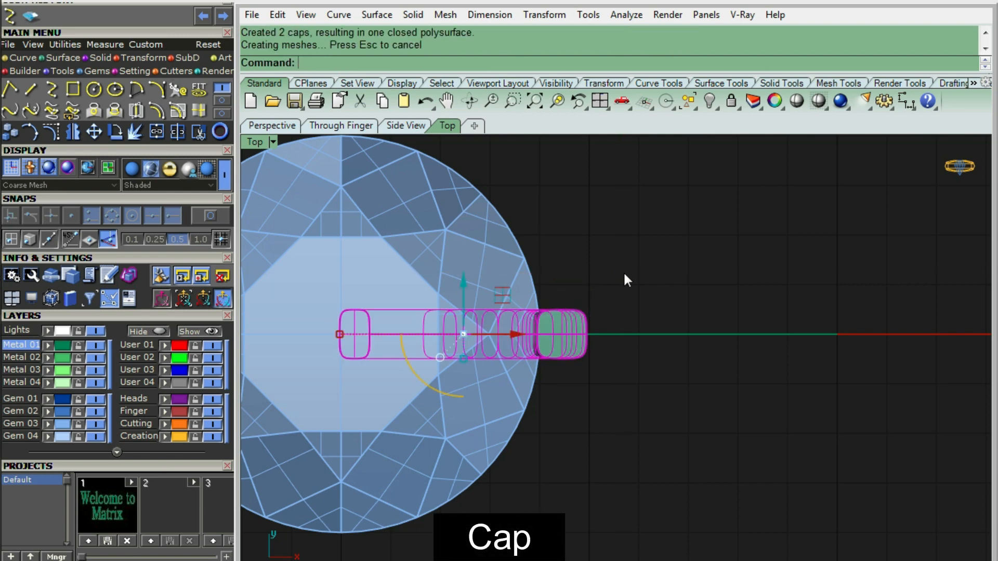
click(624, 272)
Polar array the grouped prong around the origin with 6 items over 360 degrees
click(585, 313)
text(AP)
key(Return)
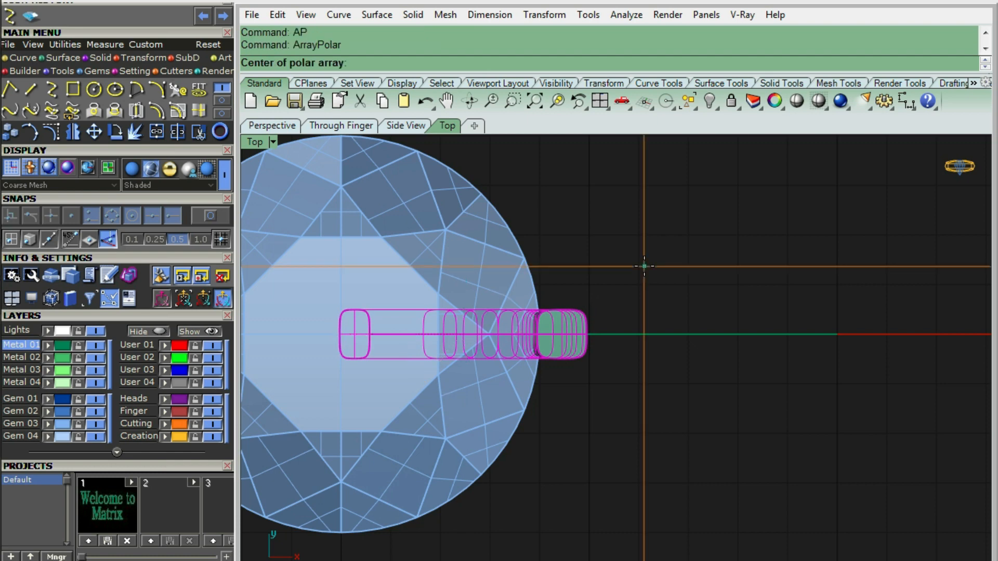
key(Return)
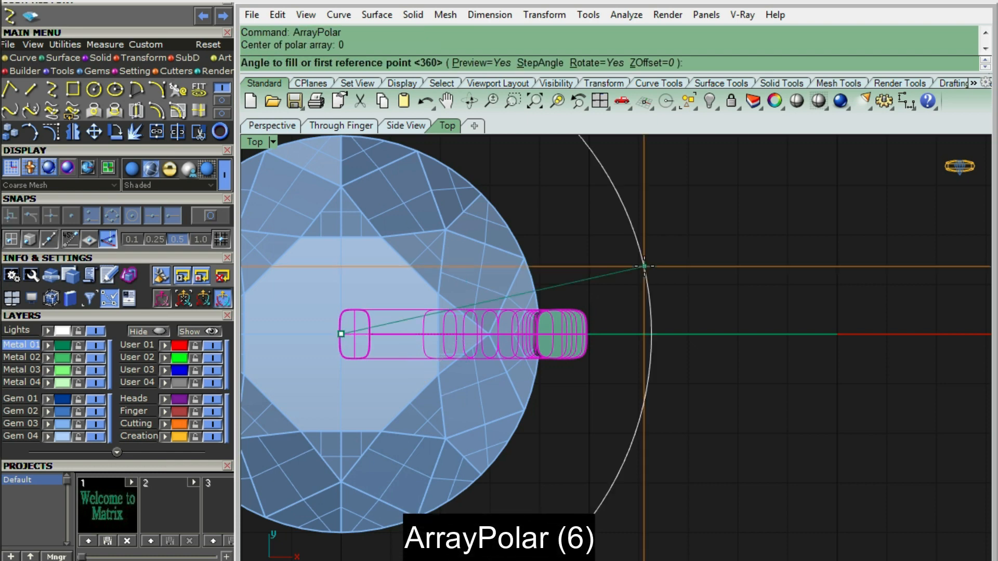
key(Return)
key(Return)
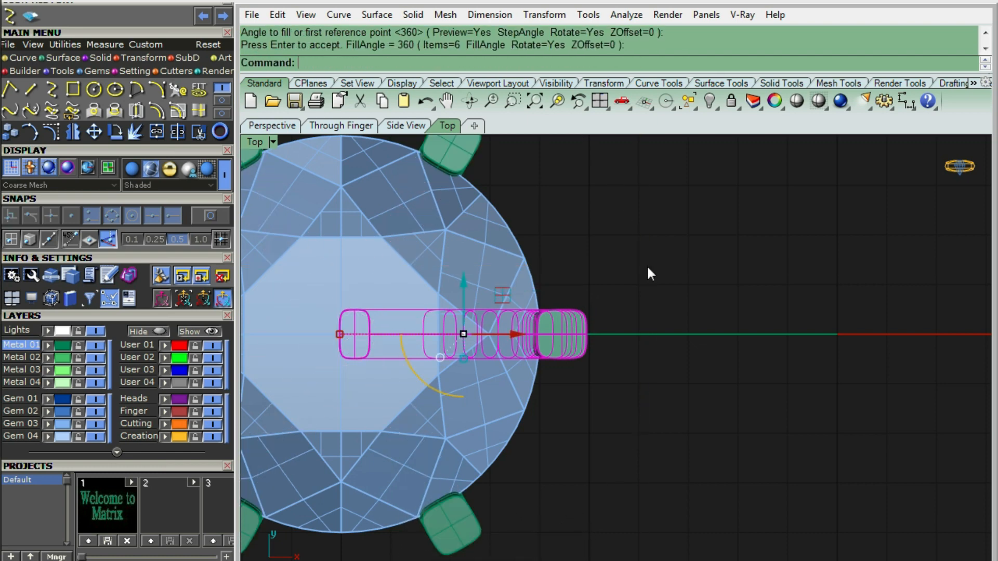
Rotate the original prong a quarter turn about the origin so it points straight down in the Top view
scroll(622, 291, down, 5)
text(RT)
key(Return)
text(0)
key(Return)
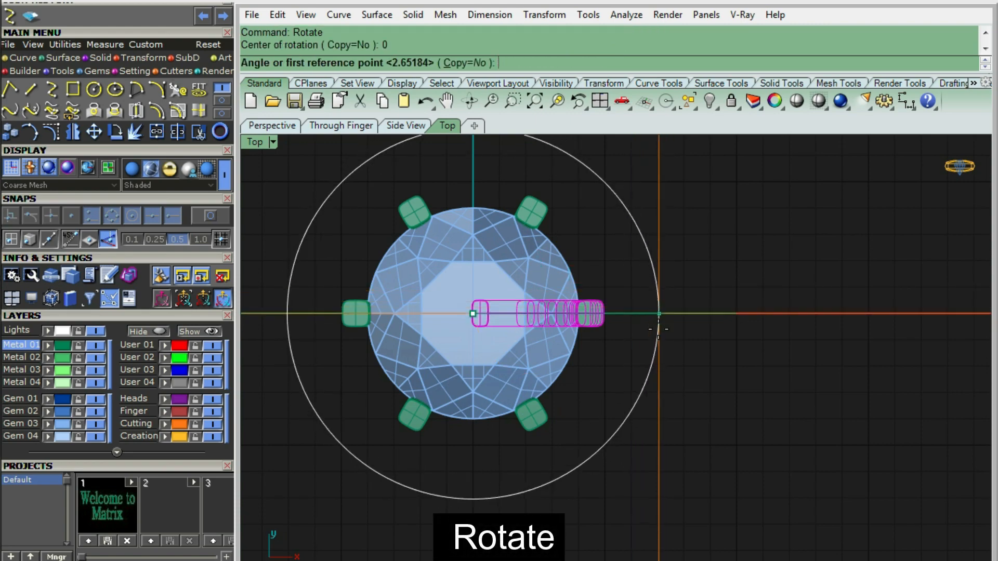
click(658, 313)
click(510, 470)
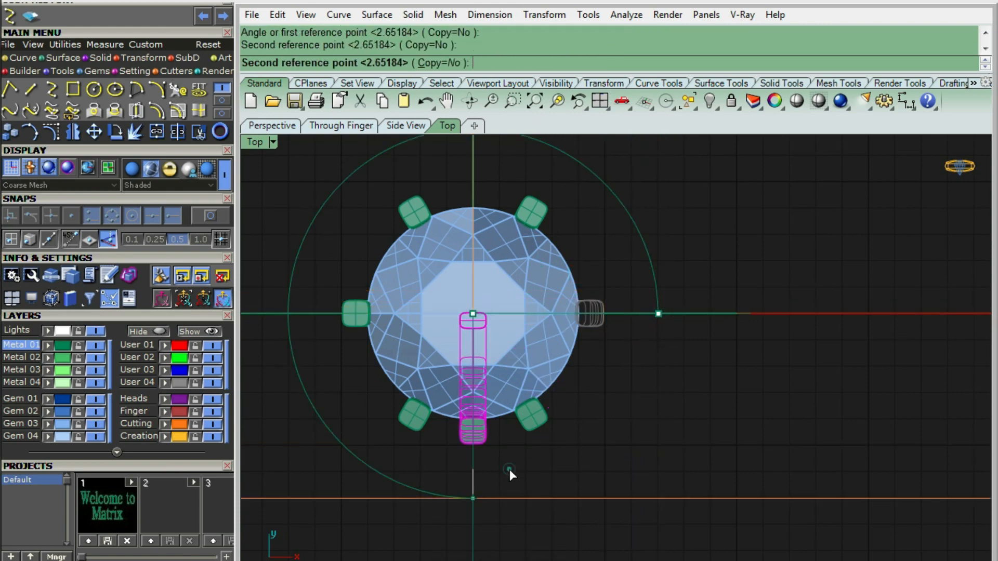
click(535, 466)
In the Front view, offset the finger circle outward by 0.9
ctrl+shift+right_drag(570, 403, 587, 312)
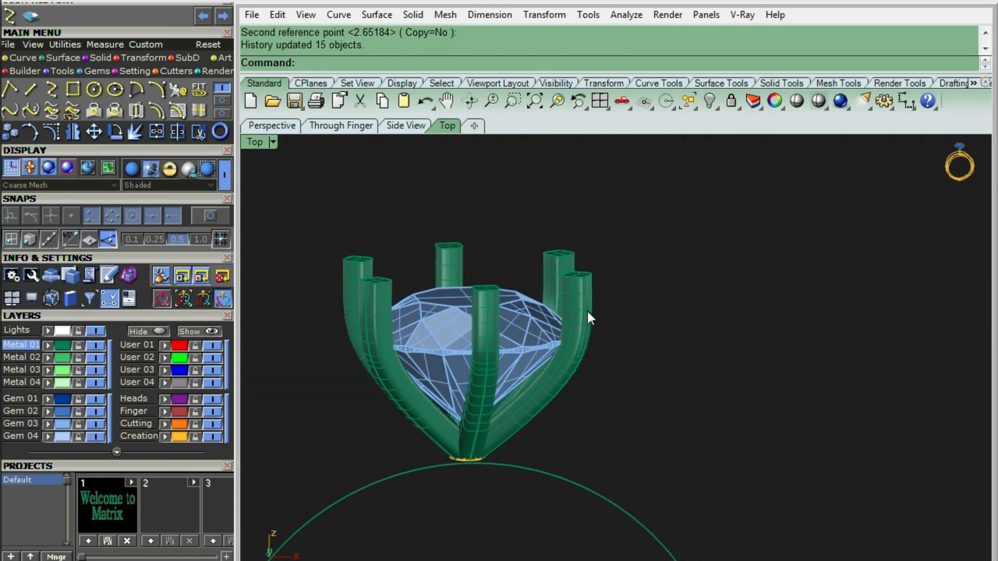
key(ctrl+F2)
drag(686, 325, 625, 386)
scroll(606, 340, up, 6)
text(OF)
key(Return)
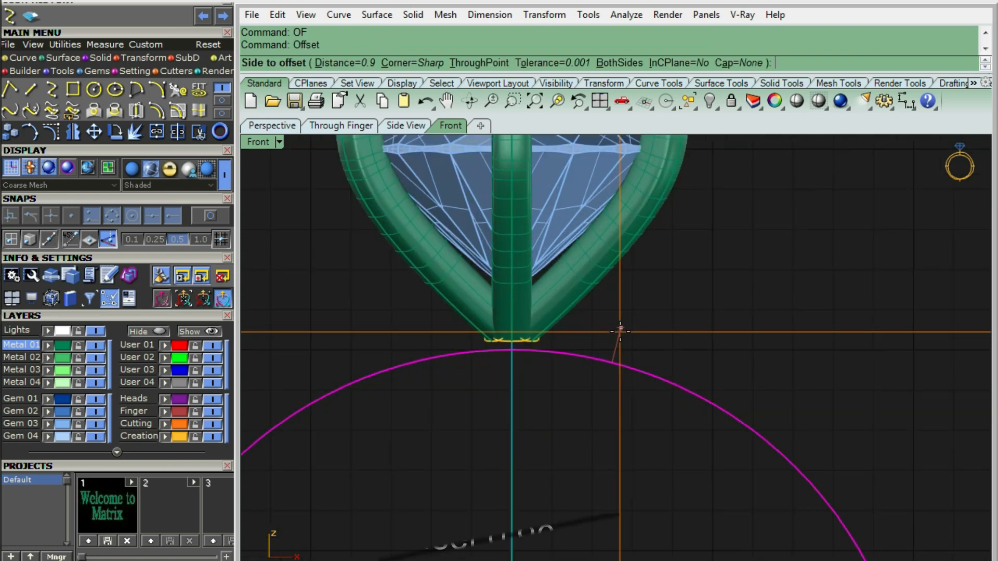
text(.9)
key(Return)
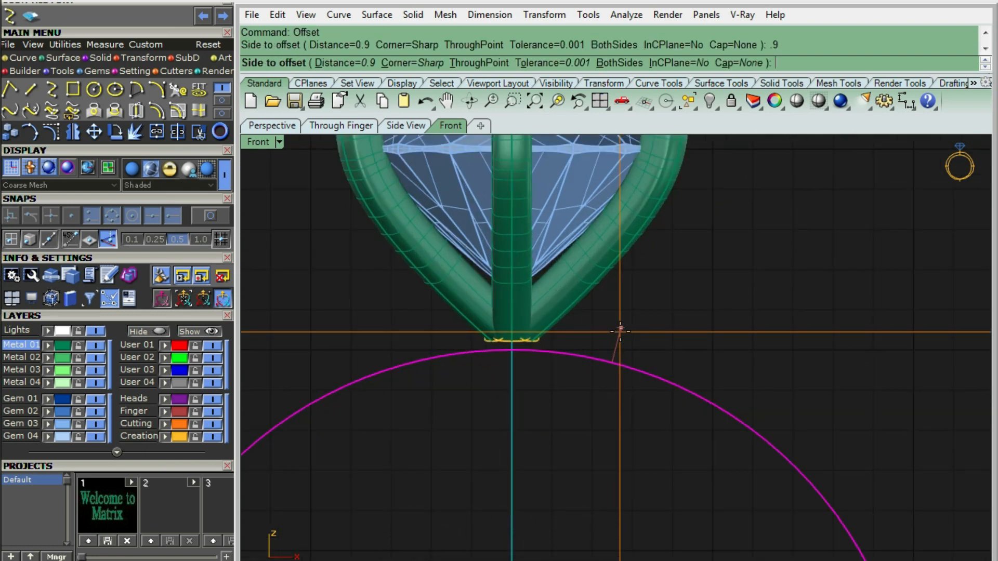
click(693, 350)
Select the gem with its six prongs and move them straight up about 0.74, clear of the outer ring circle
key(ctrl+alt+w)
click(568, 284)
scroll(537, 312, up, 4)
scroll(619, 317, up, 4)
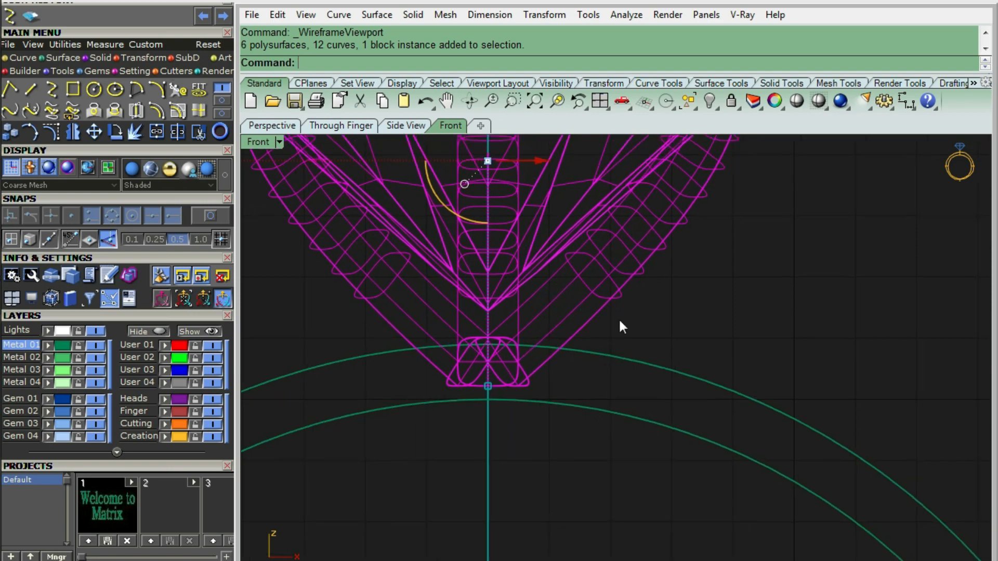
text(M)
key(Return)
click(686, 320)
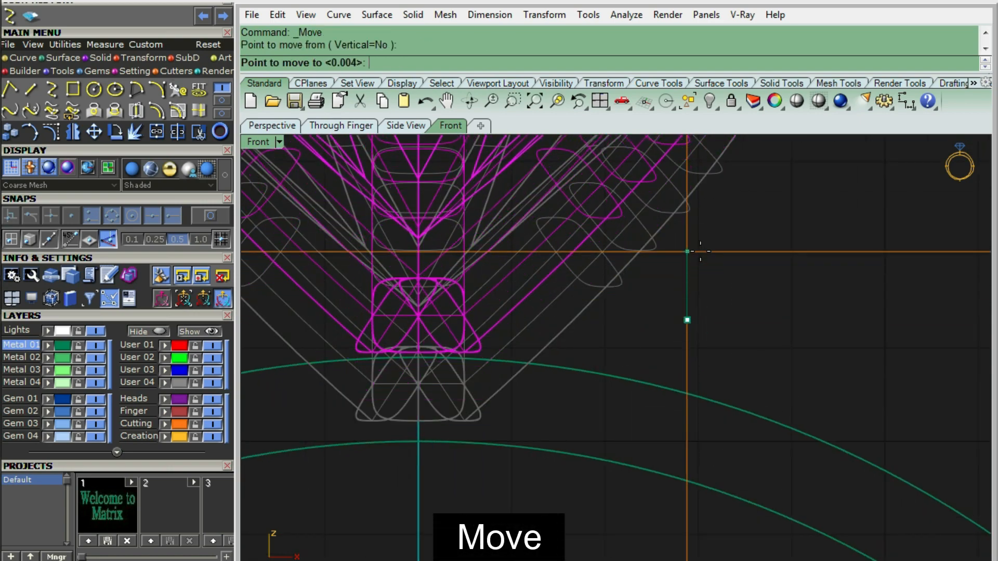
click(699, 253)
Lower the gem and prongs slightly until the prong bases rest on the outer ring circle, and check the model from another angle
key(ctrl+alt+s)
click(529, 276)
scroll(515, 296, up, 4)
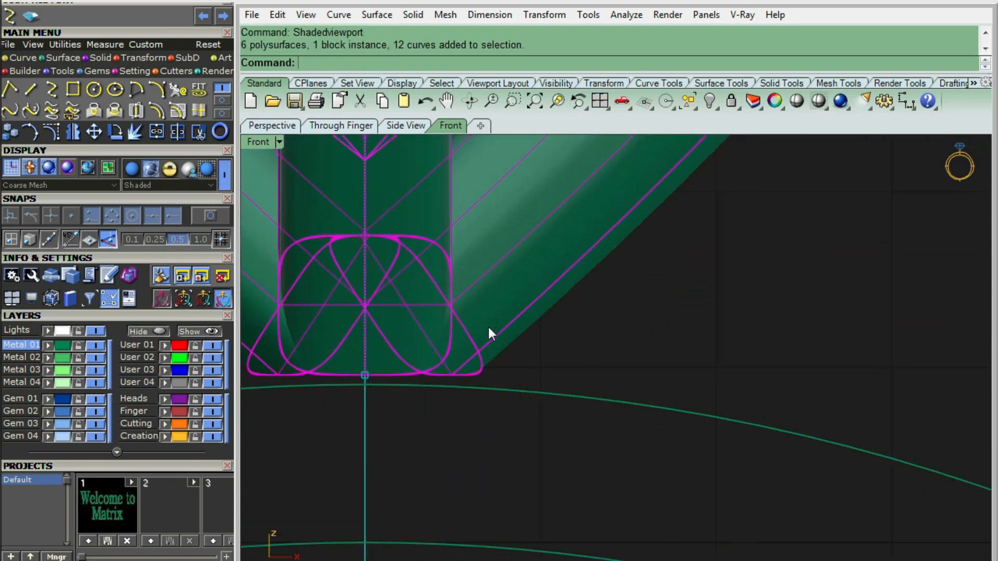
text(M)
key(Return)
click(587, 300)
scroll(564, 338, down, 8)
click(659, 340)
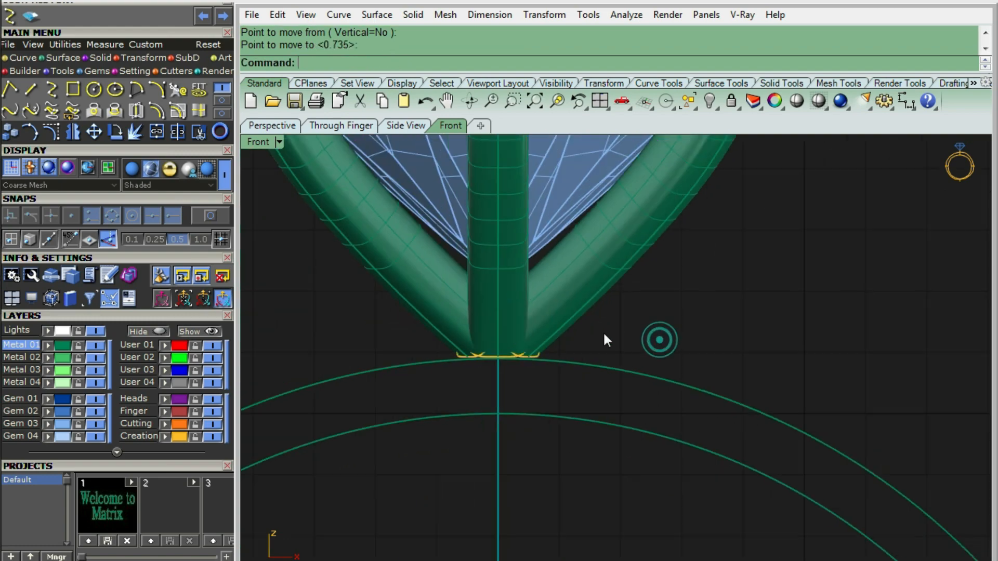
ctrl+shift+right_drag(604, 339, 591, 200)
key(Home)
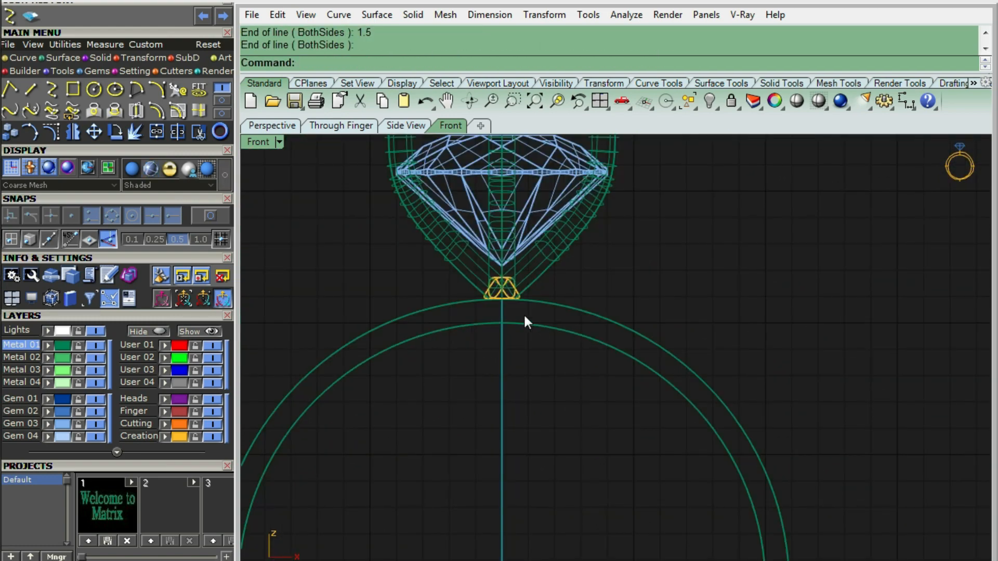
Draw a slanted line alongside the prong from just below the inner ring circle up toward the girdle
key(Return)
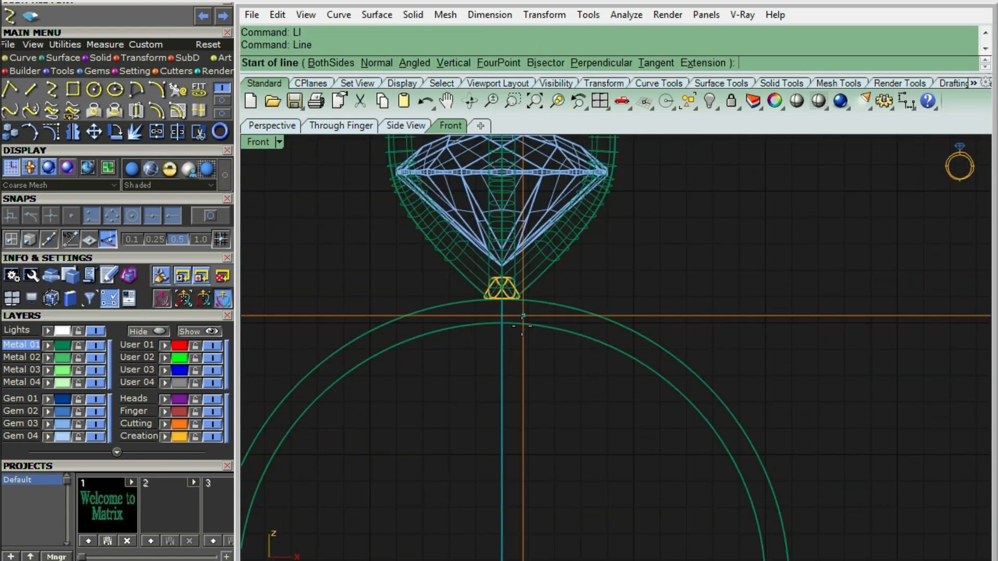
click(515, 334)
click(629, 207)
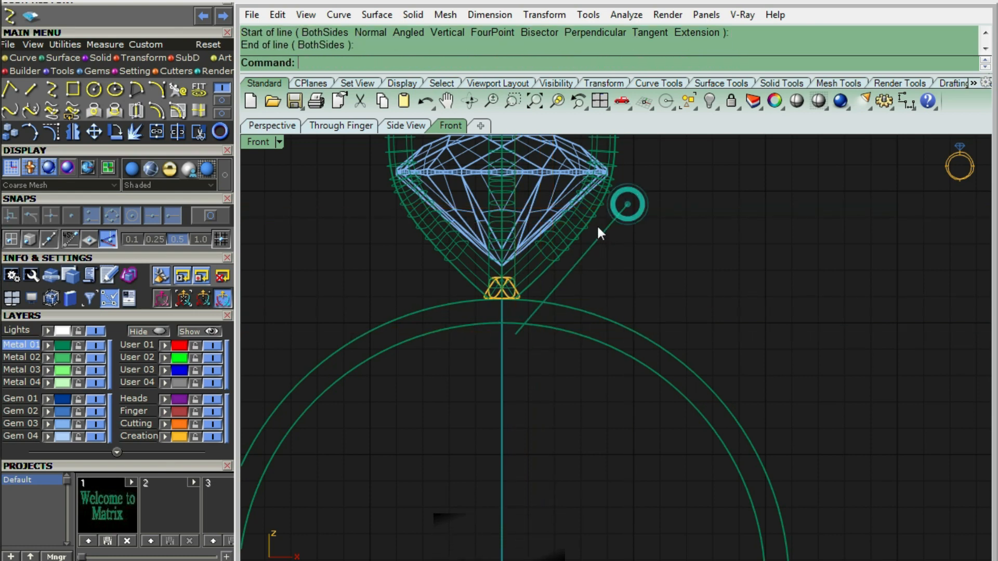
Move the slanted line slightly upward
scroll(619, 245, up, 2)
text(m)
key(Return)
click(663, 252)
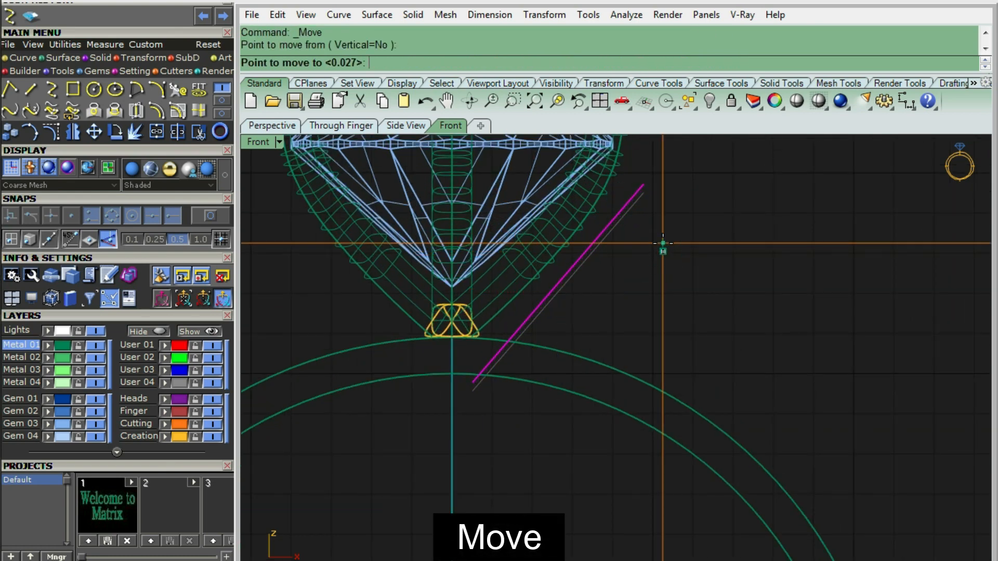
click(663, 244)
Show the slanted line's control points and move its lower endpoint down past the vertical centre line inside the inner ring circle
key(F10)
drag(364, 477, 534, 352)
right_drag(440, 416, 438, 367)
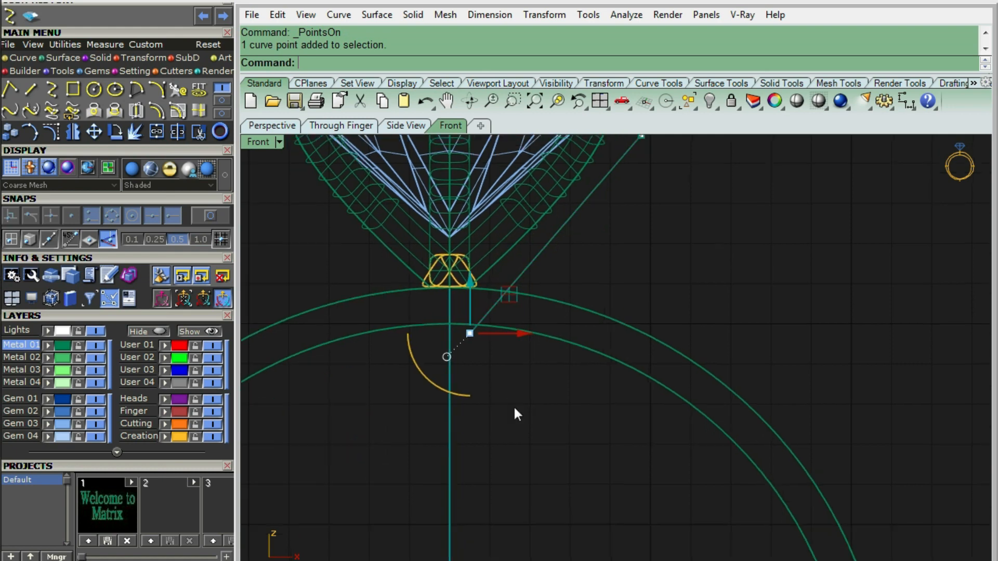
text(m)
key(Return)
click(506, 405)
click(476, 440)
right_drag(624, 240, 536, 363)
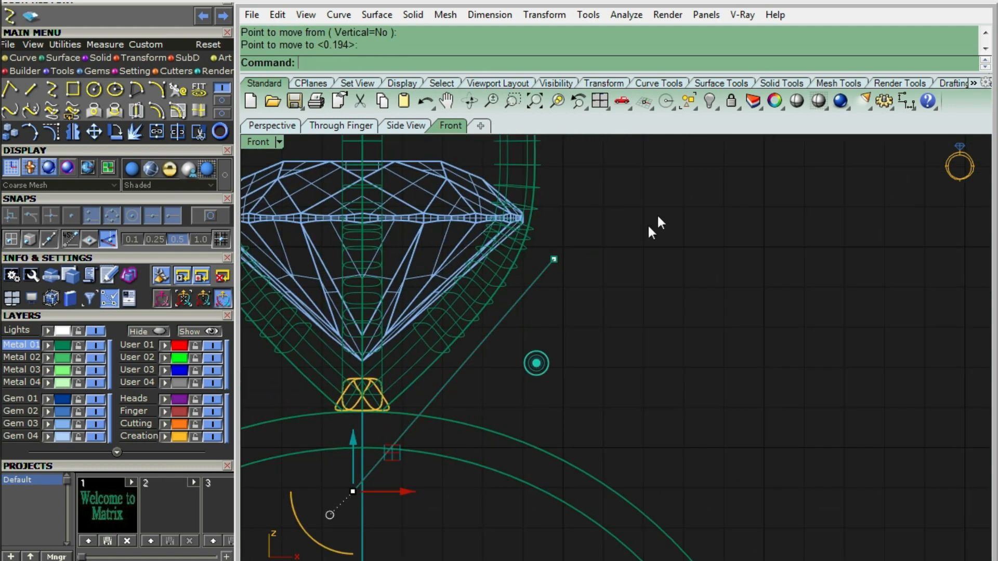
Move the slanted line slightly toward the prong and check its placement in shaded display
scroll(500, 351, up, 2)
text(m)
key(Return)
click(561, 337)
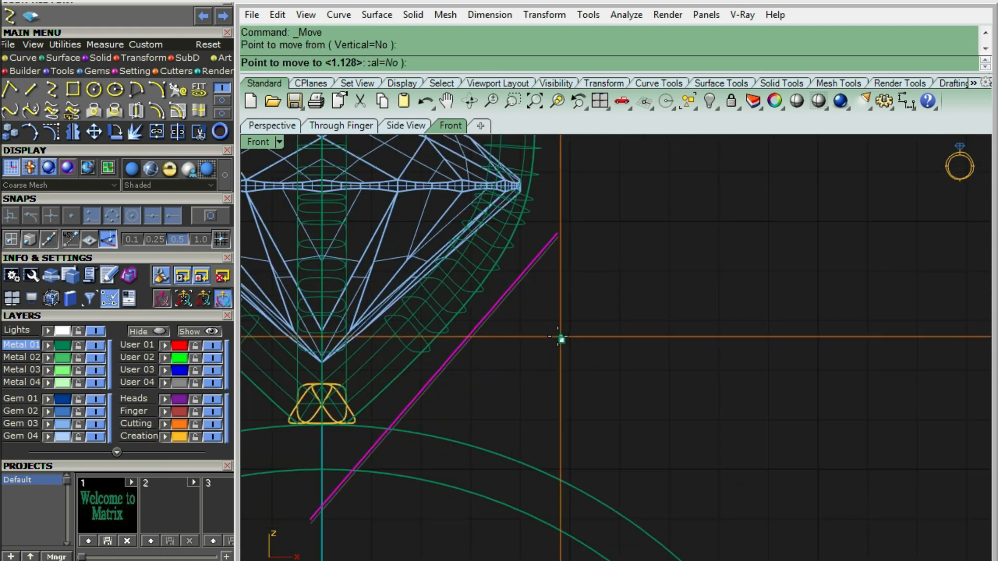
click(558, 336)
scroll(563, 282, down, 8)
click(636, 294)
key(ctrl+alt+s)
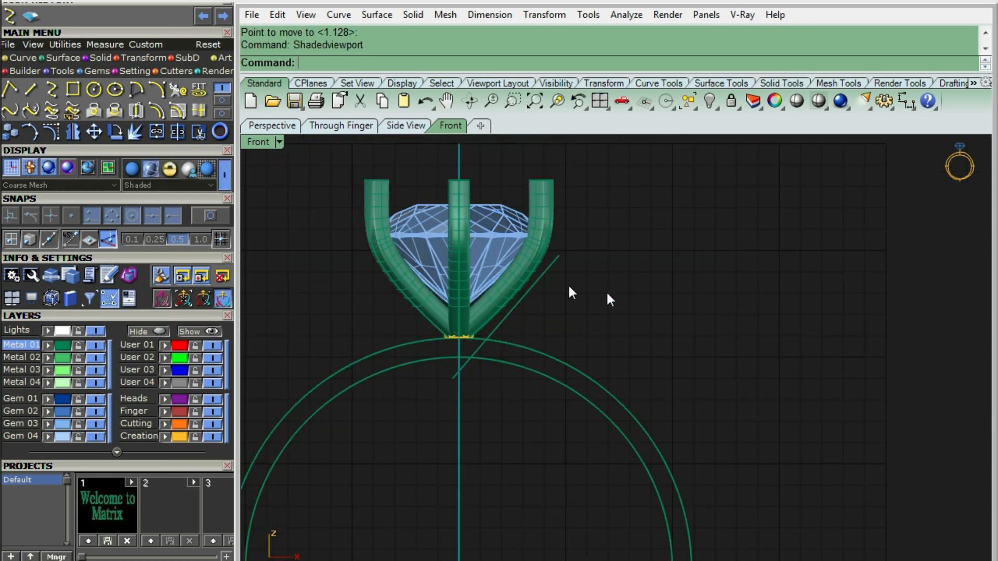
Show the slanted line's control points and nudge its upper endpoint slightly upward in wireframe display
scroll(567, 284, up, 4)
click(537, 267)
right_drag(587, 333, 566, 310)
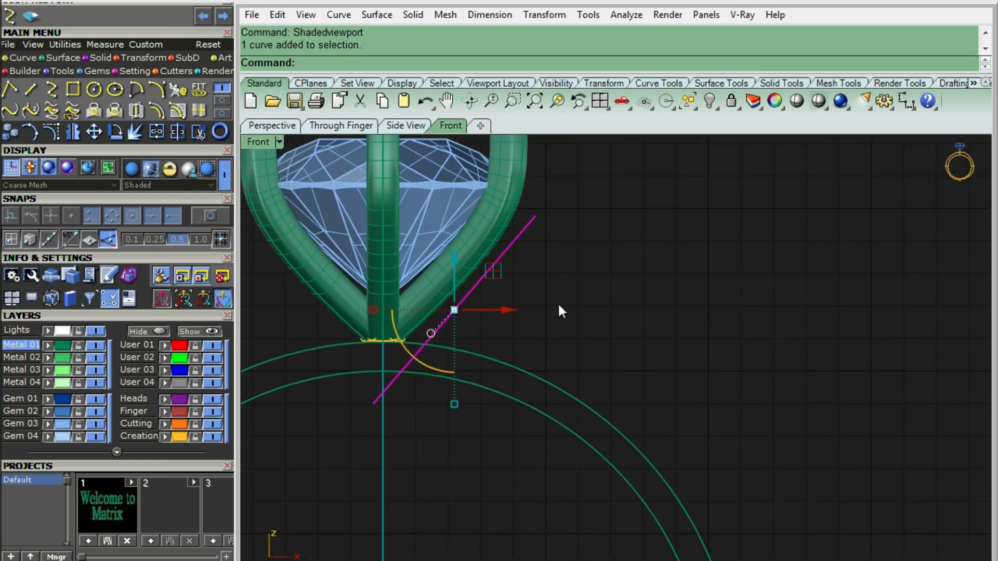
scroll(557, 287, down, 4)
right_drag(556, 266, 546, 290)
key(F10)
scroll(544, 289, up, 4)
drag(521, 311, 561, 238)
scroll(544, 256, up, 4)
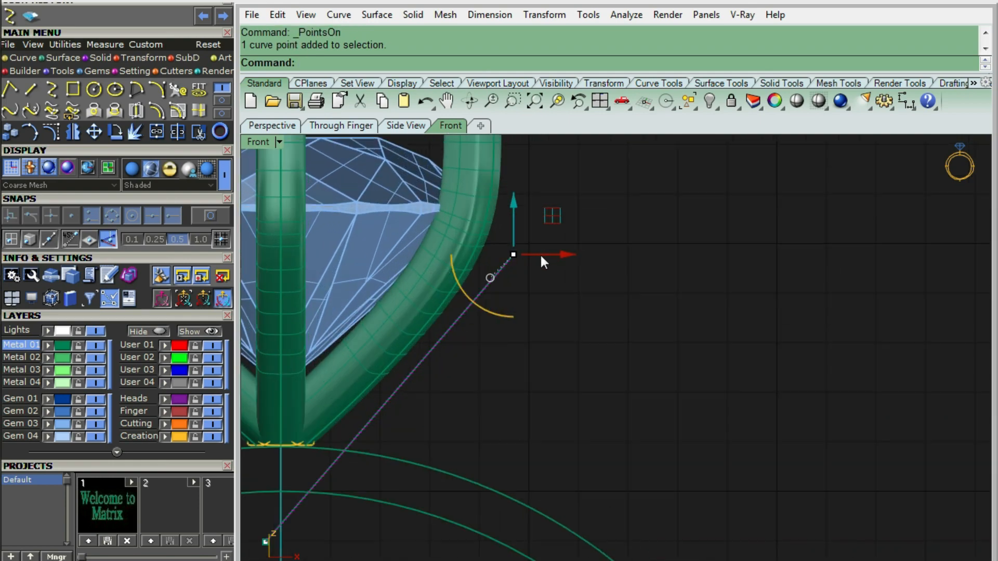
key(ctrl+alt+w)
right_drag(546, 245, 552, 250)
scroll(543, 274, up, 2)
key(m)
click(561, 261)
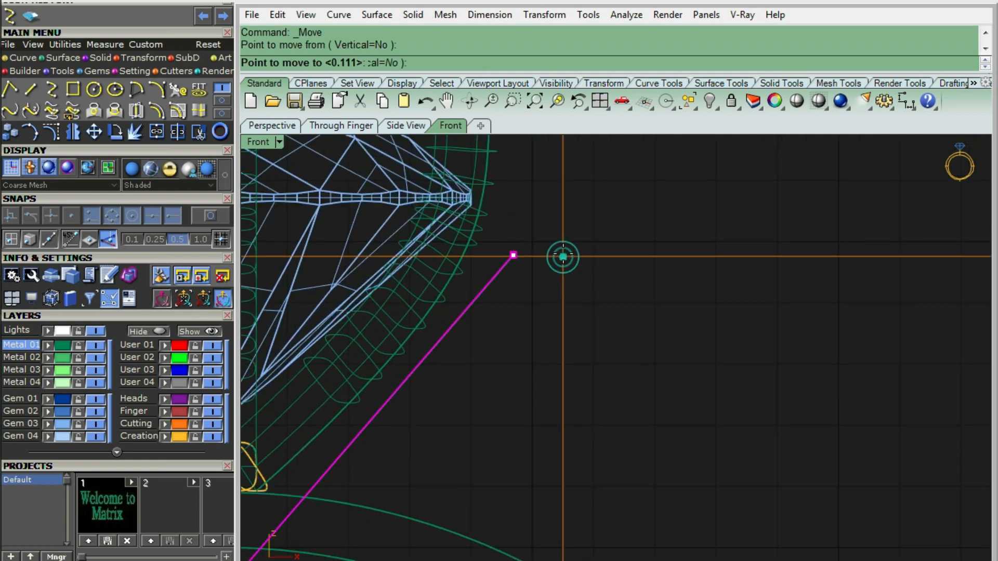
click(562, 256)
key(Escape)
key(Escape)
Offset the slanted line by a distance of 1 to the side away from the prong and check the pair in shaded display
scroll(564, 255, down, 6)
text(O)
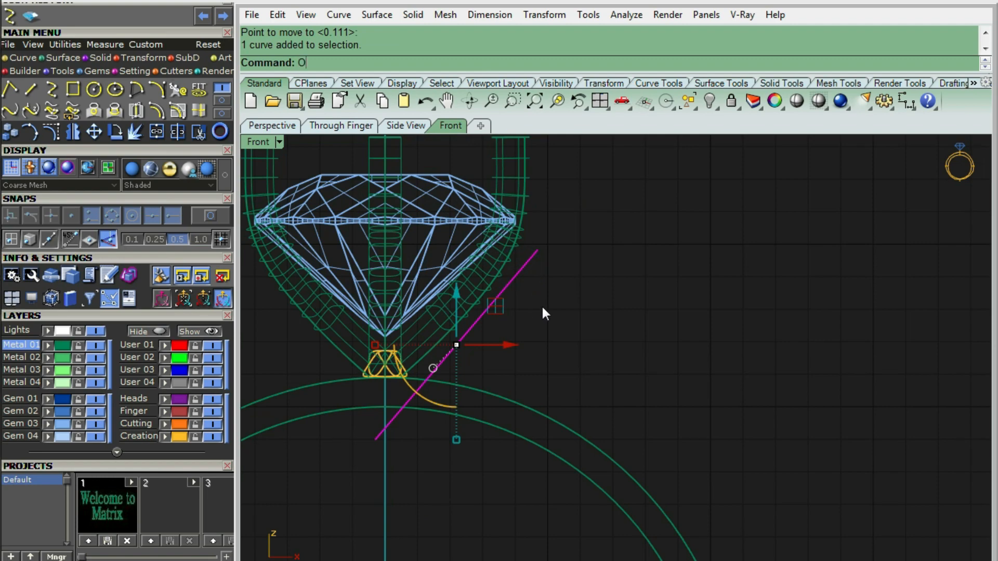
text(F)
key(Return)
scroll(540, 303, up, 4)
text(1)
key(Return)
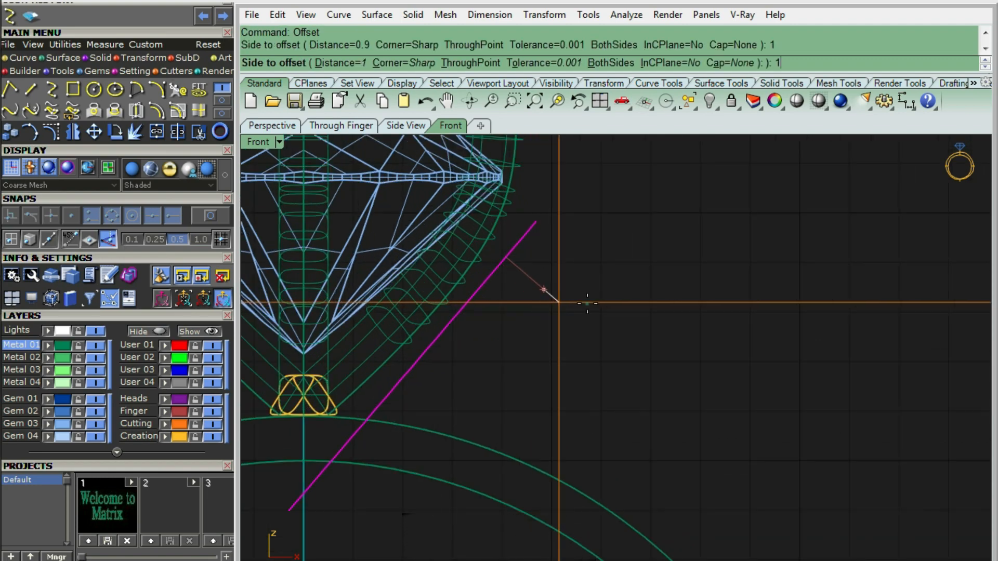
click(587, 303)
scroll(543, 262, down, 6)
key(ctrl+alt+s)
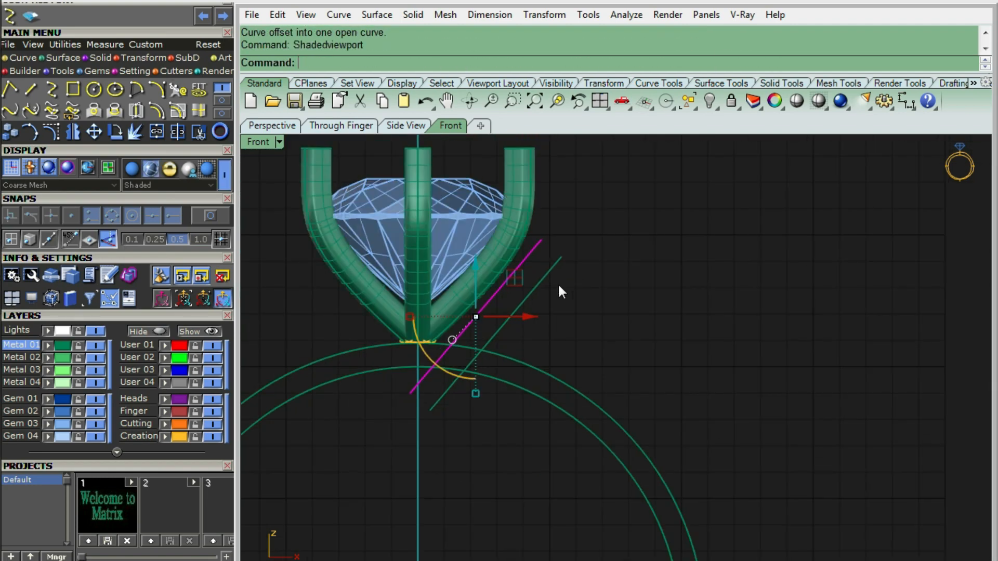
right_drag(596, 305, 591, 289)
click(593, 290)
Compare the two slanted lines in shaded and wireframe display, and move the original line slightly so its offset follows
key(ctrl+alt+w)
key(ctrl+alt+s)
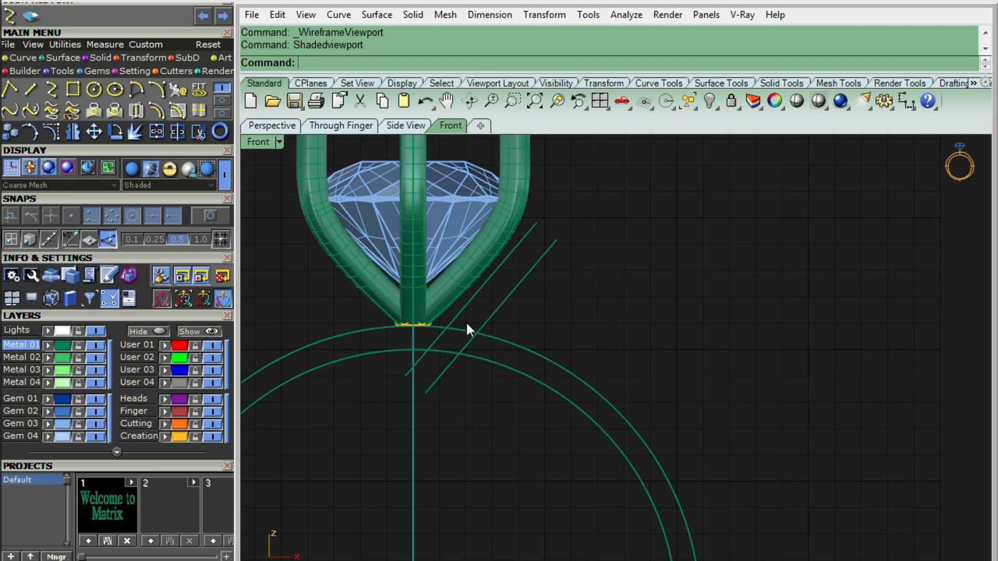
right_drag(440, 341, 450, 330)
key(ctrl+alt+w)
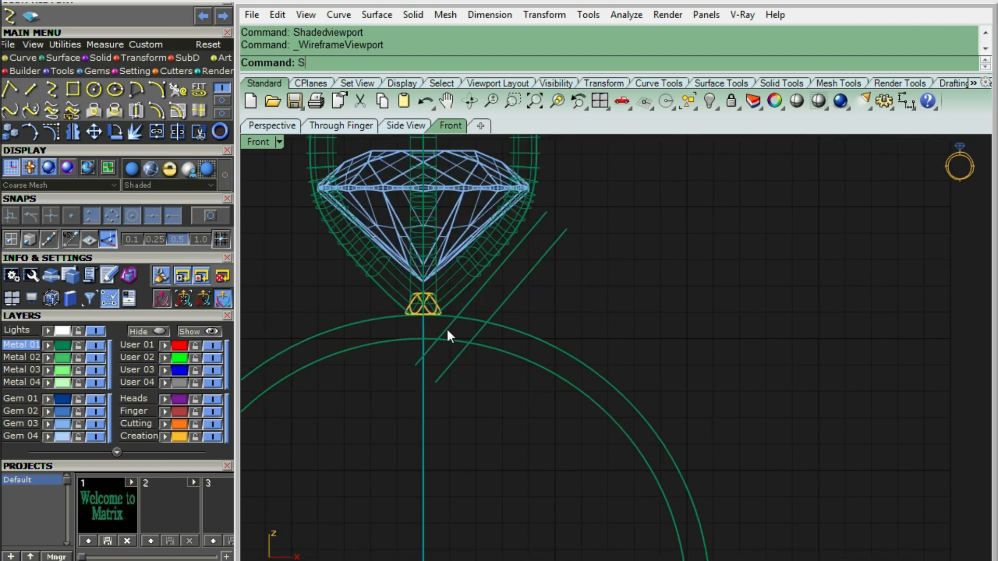
scroll(547, 217, up, 3)
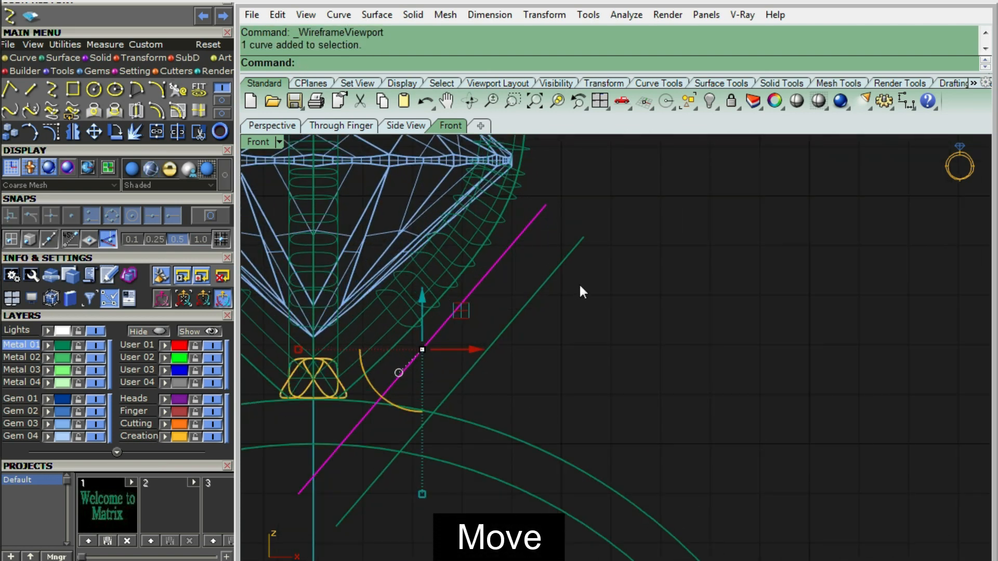
text(M)
key(Return)
click(580, 285)
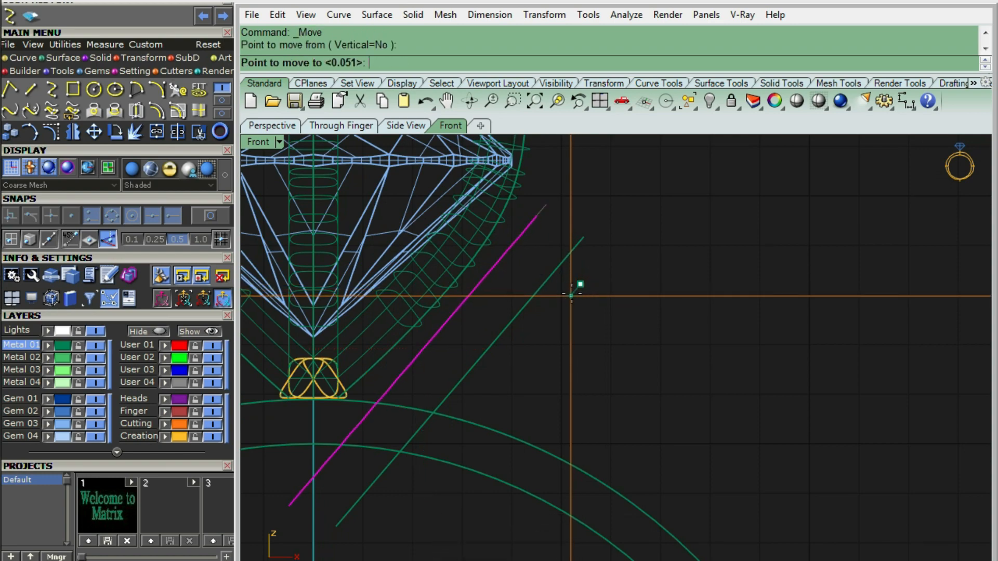
click(577, 286)
scroll(585, 281, down, 3)
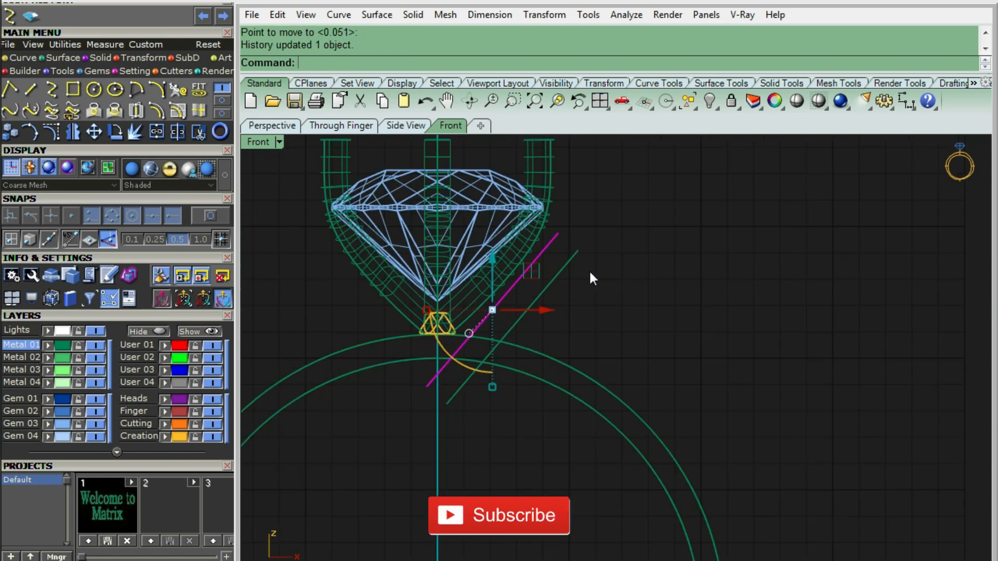
scroll(609, 292, down, 2)
key(ctrl+alt+w)
Draw a short line joining the upper ends of the two slanted lines
scroll(576, 261, up, 5)
text(L)
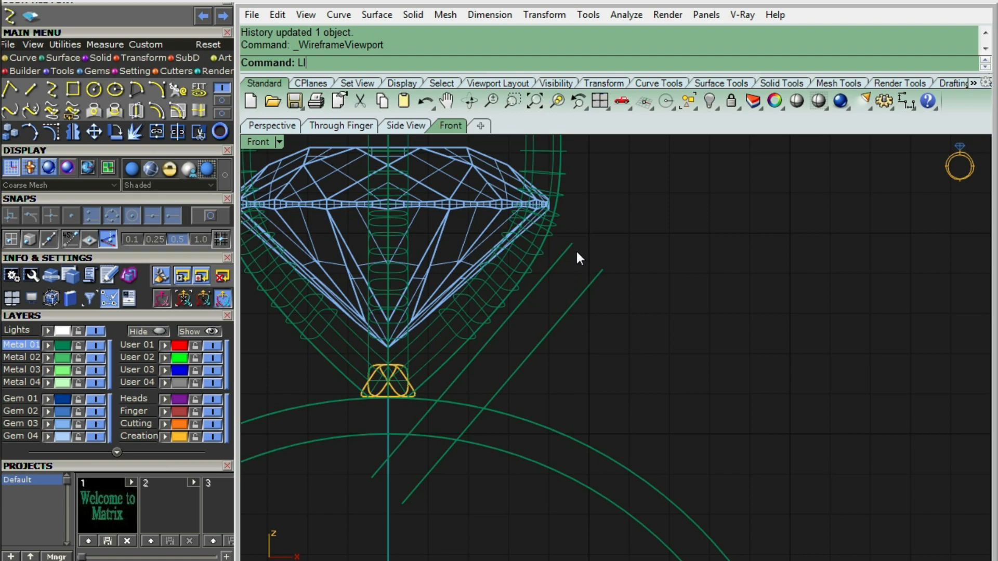
text(Line)
key(Return)
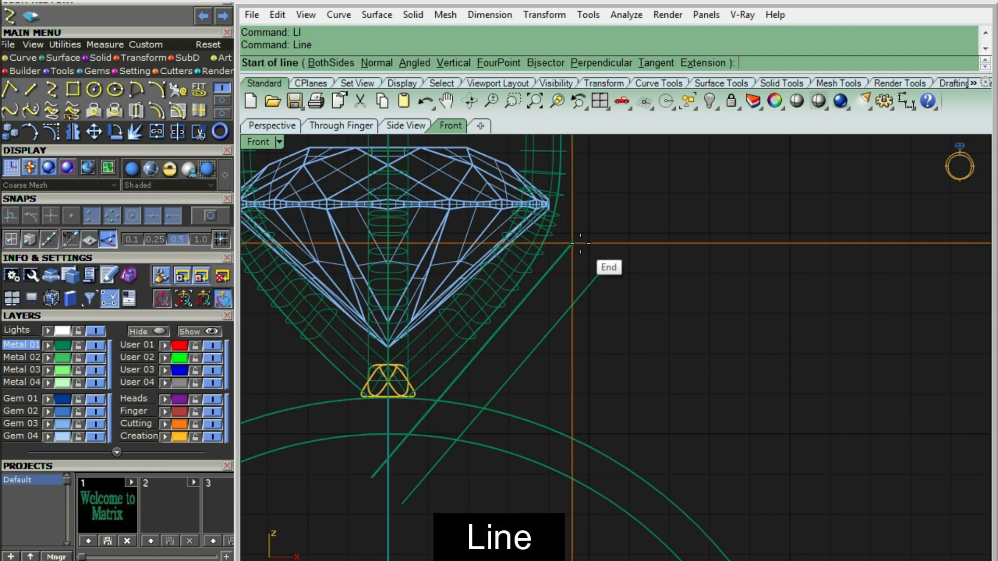
click(572, 244)
click(603, 267)
scroll(613, 275, down, 5)
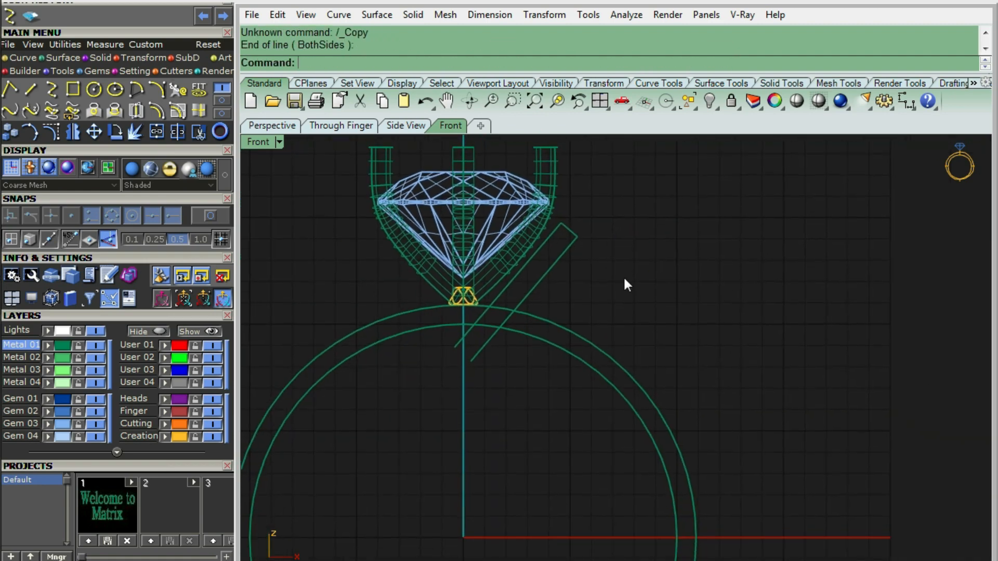
Offset the inner ring circle outward by 1.5 mm
text(OF)
key(Return)
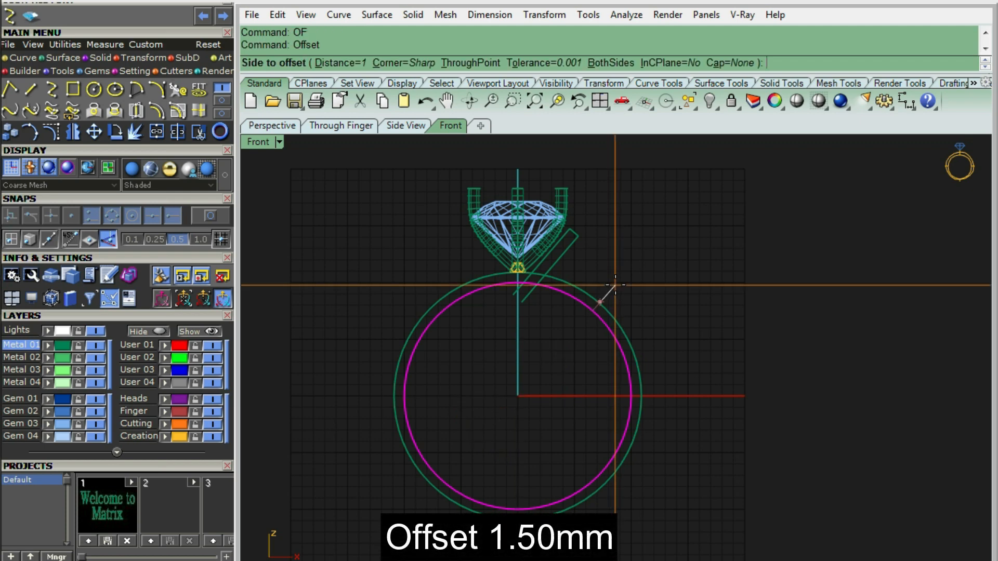
text(1.5)
click(637, 285)
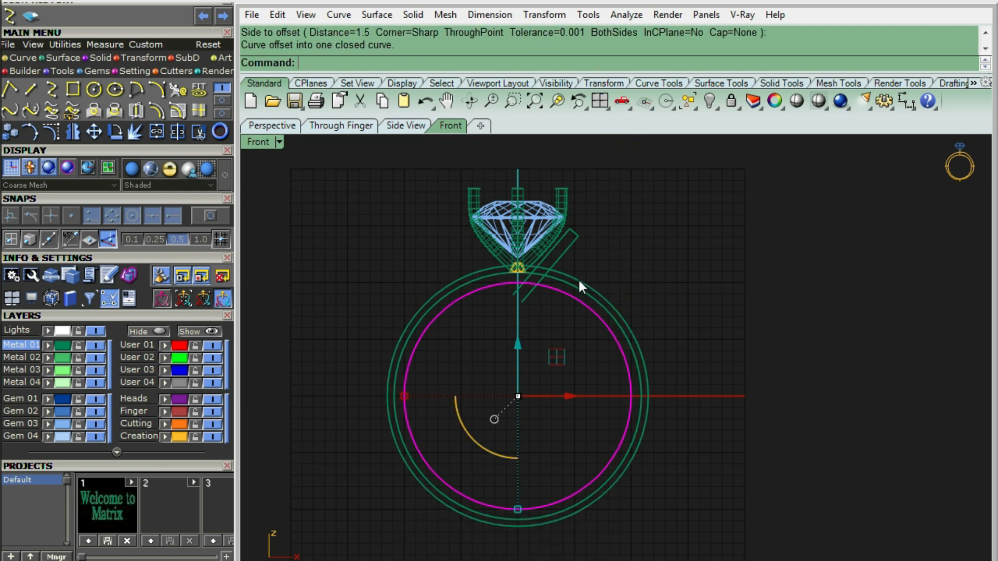
Draw a vertical both-sides line centred on the origin 0 and extending past the top and bottom of the ring circles
scroll(579, 281, down, 3)
text(l)
key(Return)
text(0)
key(Return)
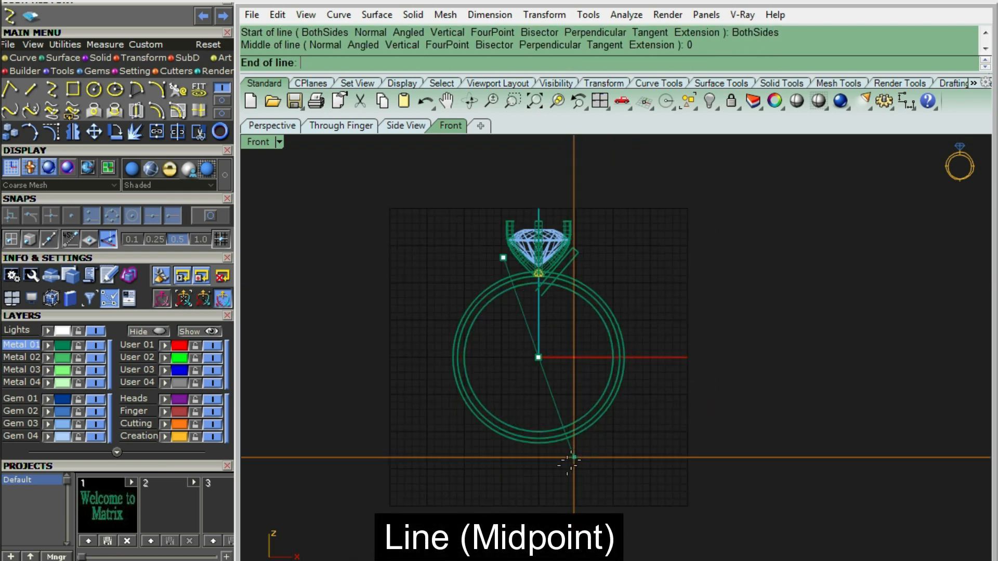
click(549, 486)
Split the outermost ring circle with the vertical line and delete its left half
scroll(554, 459, up, 2)
click(553, 432)
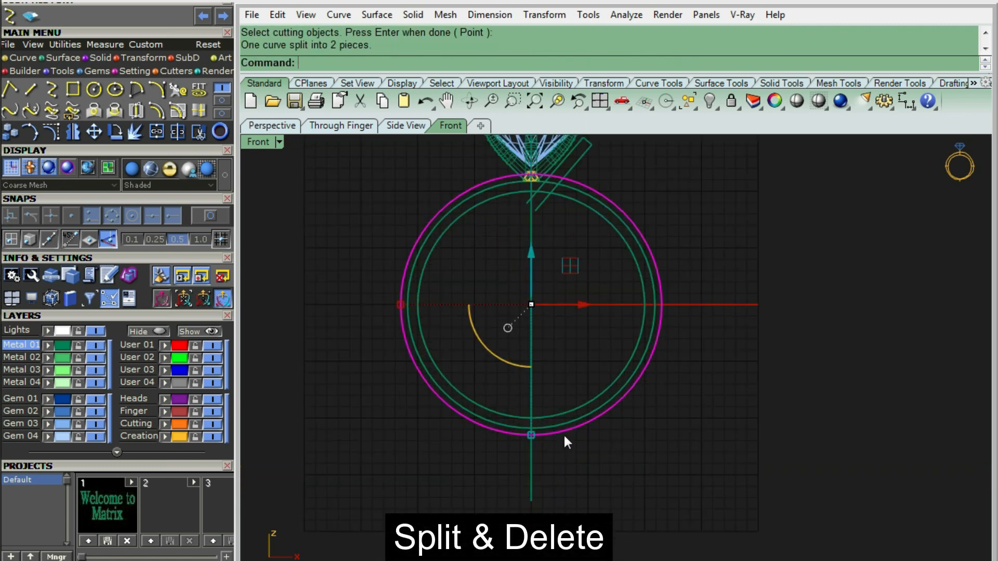
ctrl+click(565, 435)
key(Delete)
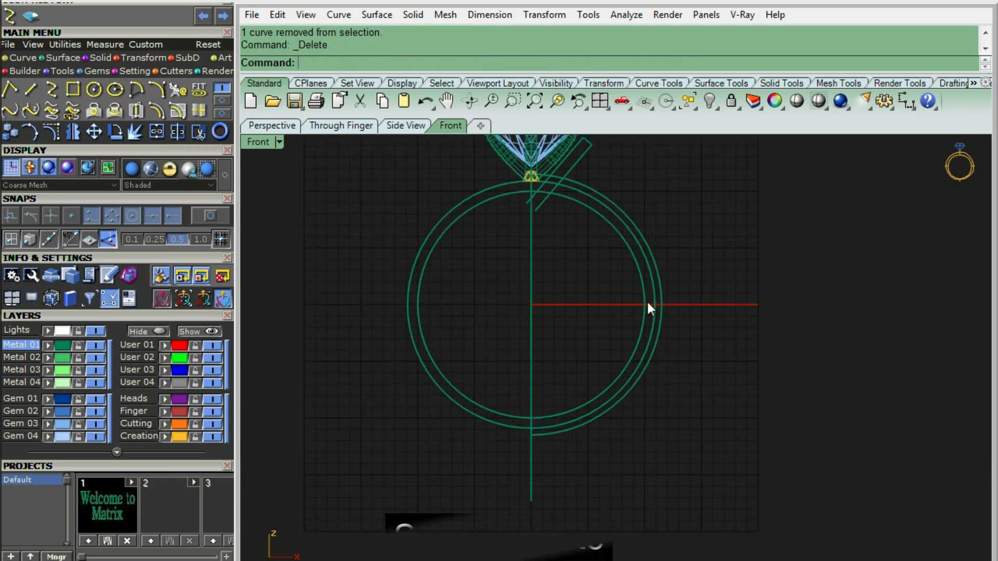
Rebuild the remaining half circle with a point count of 8 and degree 3
scroll(624, 249, up, 1)
right_drag(670, 229, 617, 255)
text(REB)
key(Return)
double_click(923, 90)
text(8)
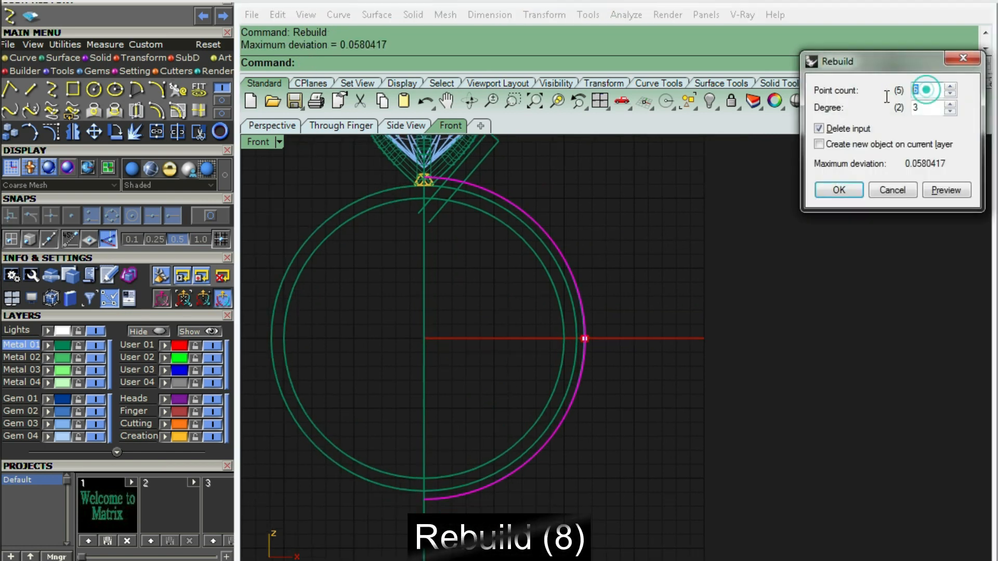
key(Return)
Show the half circle's control points and move its top end point up toward the upper end of the slanted lines
key(F10)
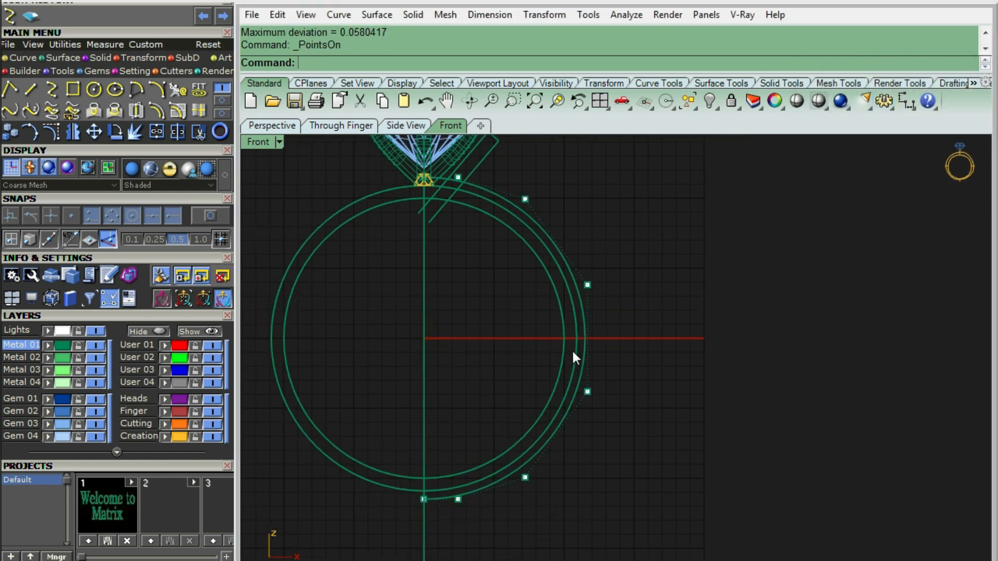
scroll(408, 238, up, 5)
drag(366, 293, 490, 270)
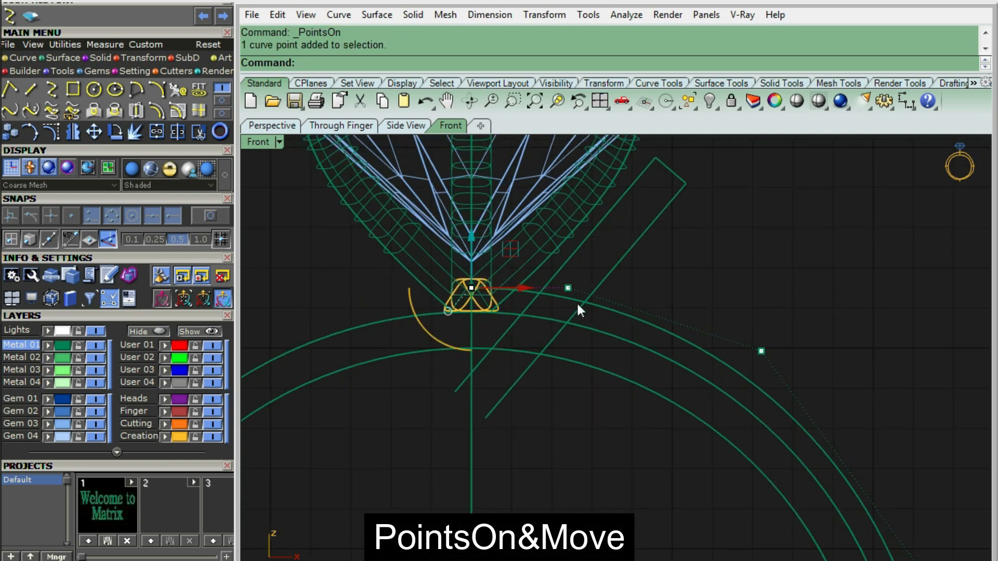
right_drag(584, 294, 519, 343)
text(m)
key(Return)
click(630, 305)
click(787, 241)
scroll(517, 300, up, 2)
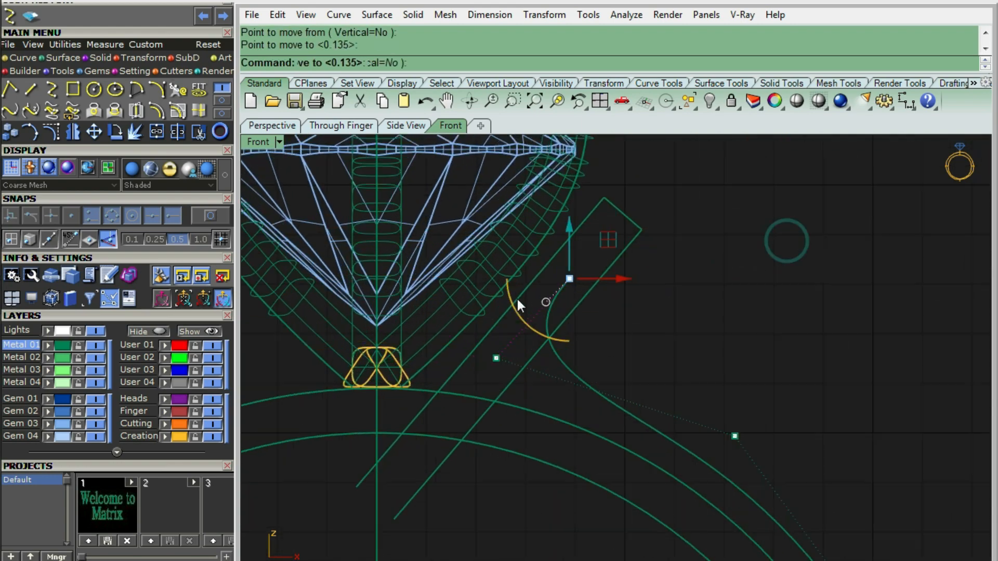
Snap the half circle's top end point onto the upper end of the outer slanted line
scroll(520, 299, up, 7)
text(m)
key(Return)
click(631, 258)
key(alt)
right_drag(769, 218, 627, 304)
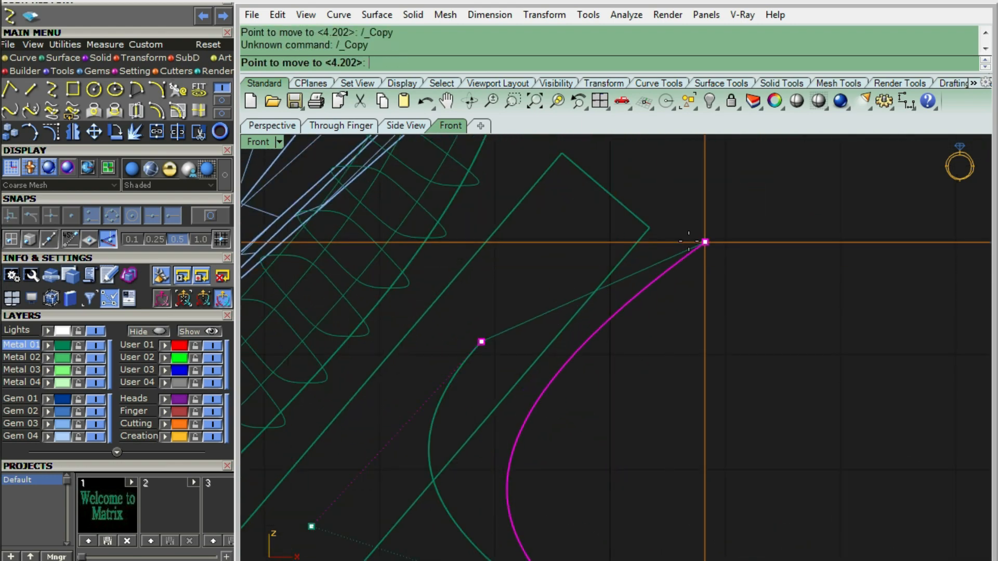
click(647, 228)
scroll(621, 246, down, 4)
Move the curve's second control point outward, below the snapped end point, to form the shoulder
scroll(420, 408, up, 2)
drag(411, 411, 519, 477)
scroll(519, 474, down, 8)
right_drag(610, 433, 506, 355)
text(m)
key(Return)
click(537, 352)
click(651, 332)
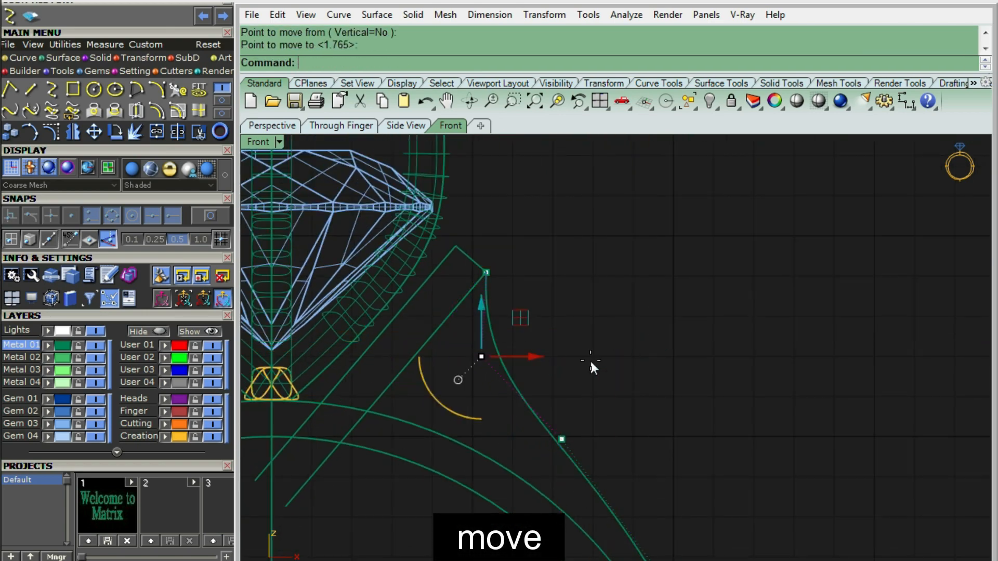
Fine-tune the second control point's position with several small moves to curve the shoulder inward
key(Return)
click(591, 359)
click(574, 334)
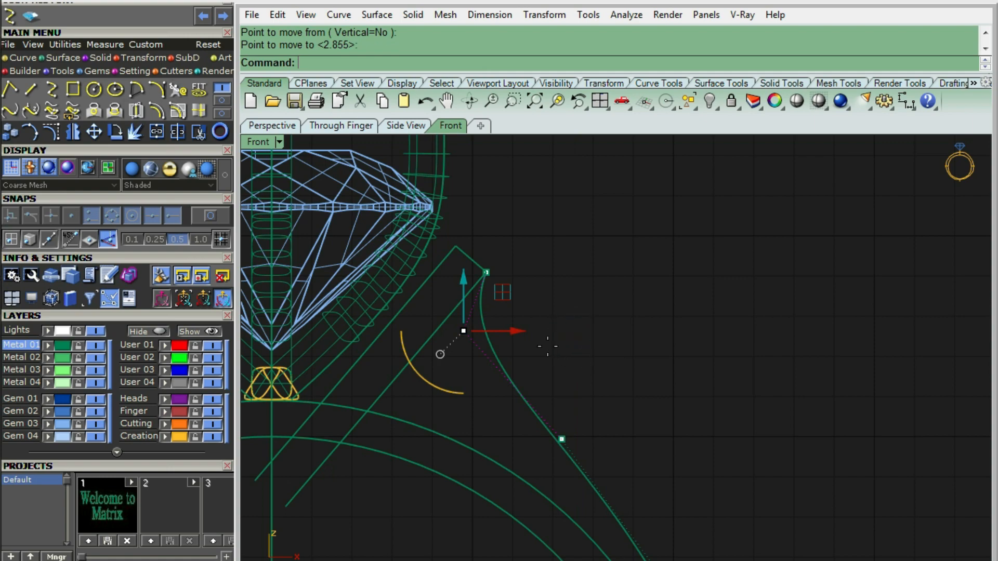
key(Return)
click(555, 350)
click(558, 363)
key(Return)
click(567, 371)
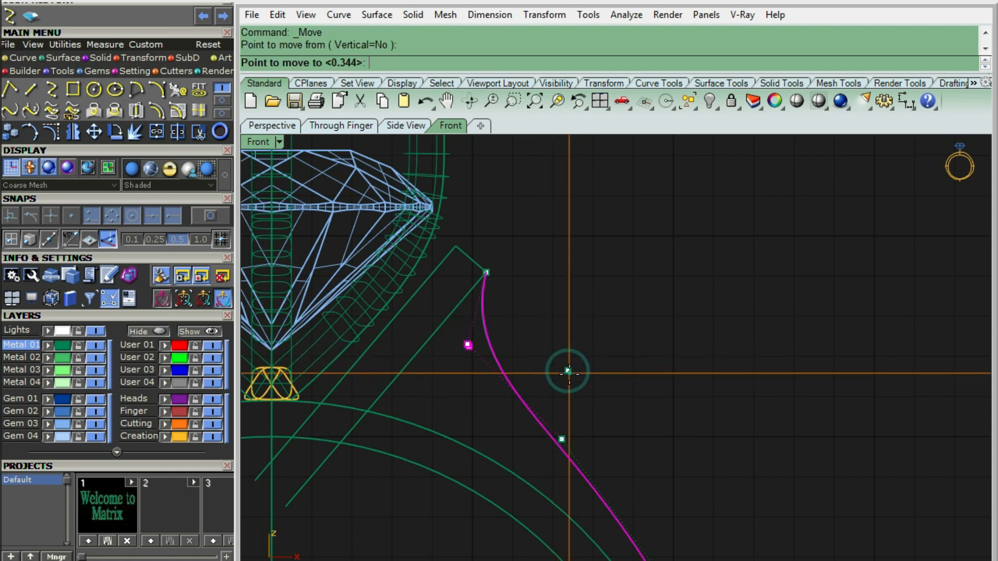
click(568, 373)
Nudge the third control point slightly to smooth the shoulder's transition into the shank curve
scroll(520, 369, down, 3)
scroll(512, 390, up, 3)
text(m)
key(Return)
scroll(606, 383, up, 2)
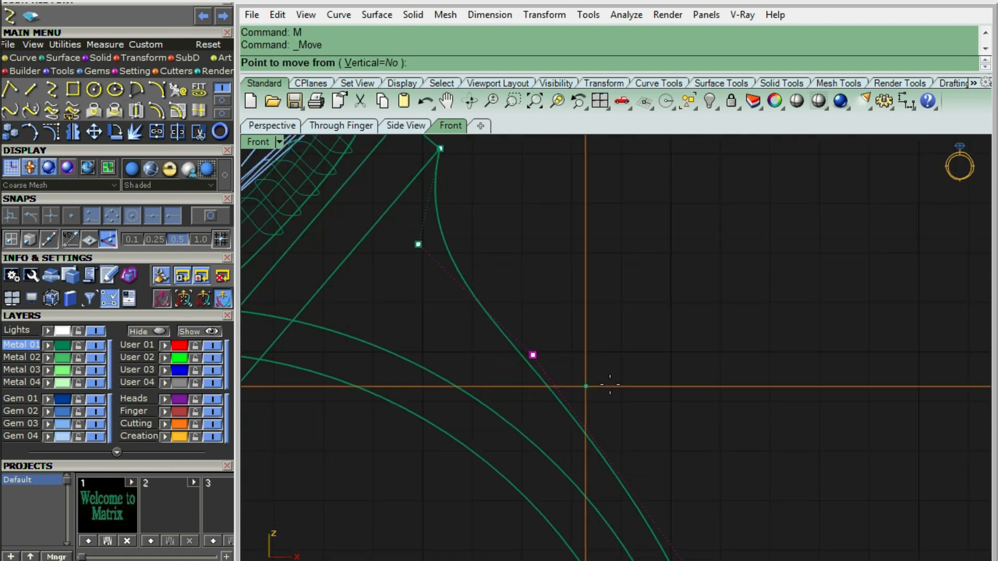
click(610, 386)
key(Escape)
scroll(542, 310, down, 4)
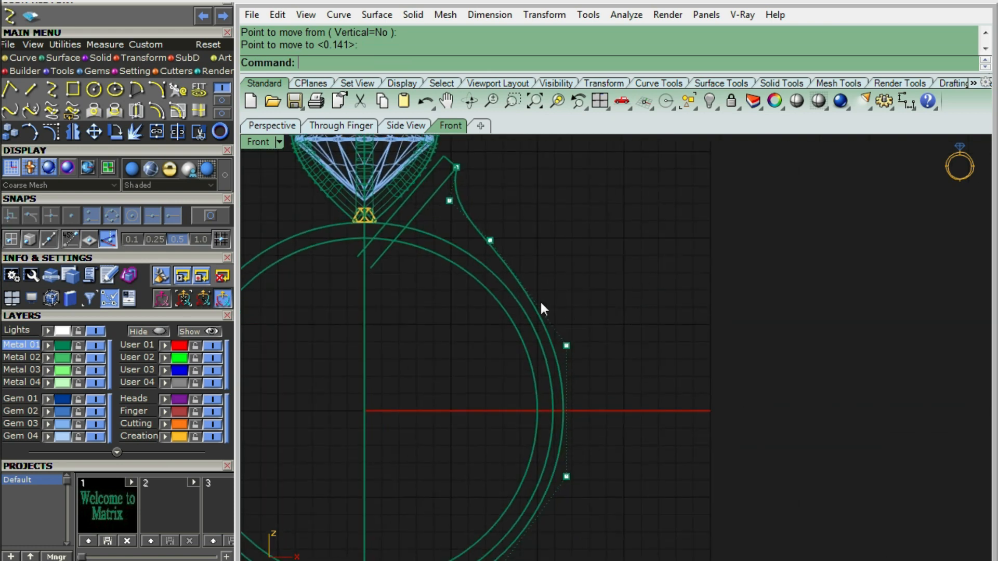
Hide the middle ring circle, the 0.9 offset one
click(519, 304)
scroll(572, 343, down, 3)
key(ctrl+h)
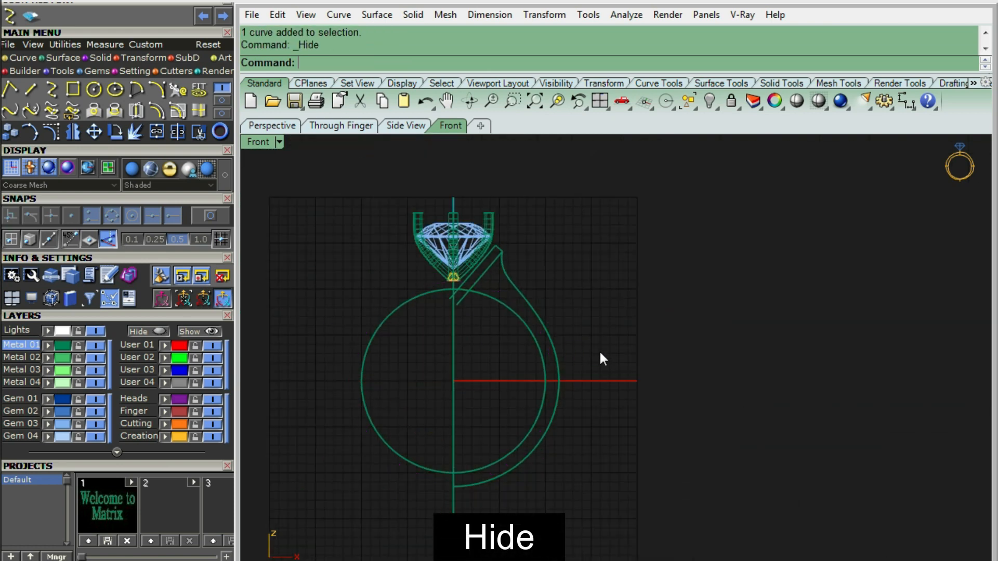
Adjust the second control point of the outer shank curve with two small moves, just below its upper end
scroll(506, 278, up, 3)
click(495, 267)
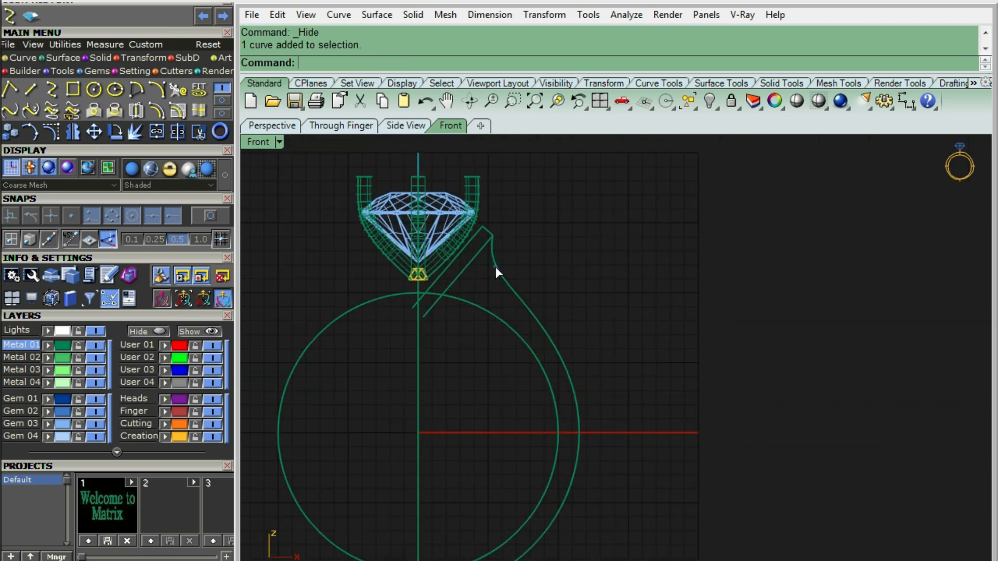
scroll(551, 288, up, 2)
scroll(550, 283, up, 2)
right_drag(560, 282, 575, 305)
key(F10)
scroll(488, 301, up, 4)
drag(439, 297, 490, 241)
scroll(482, 251, up, 8)
text(m)
key(Return)
click(561, 259)
click(594, 253)
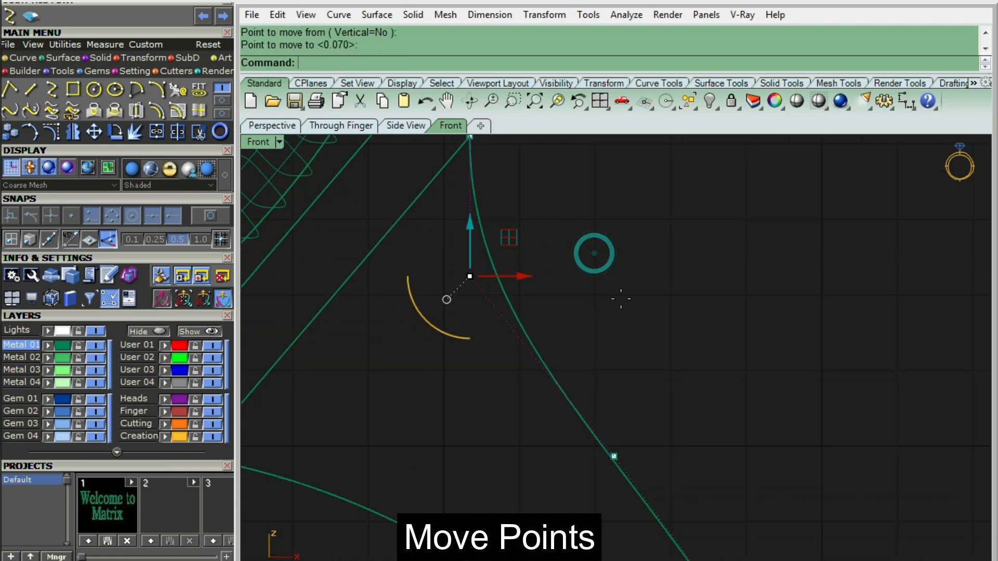
right_click(621, 298)
click(620, 299)
click(601, 292)
Move the third control point slightly outward where the shoulder flows into the shank
scroll(462, 198, down, 8)
drag(480, 272, 520, 301)
scroll(517, 301, up, 4)
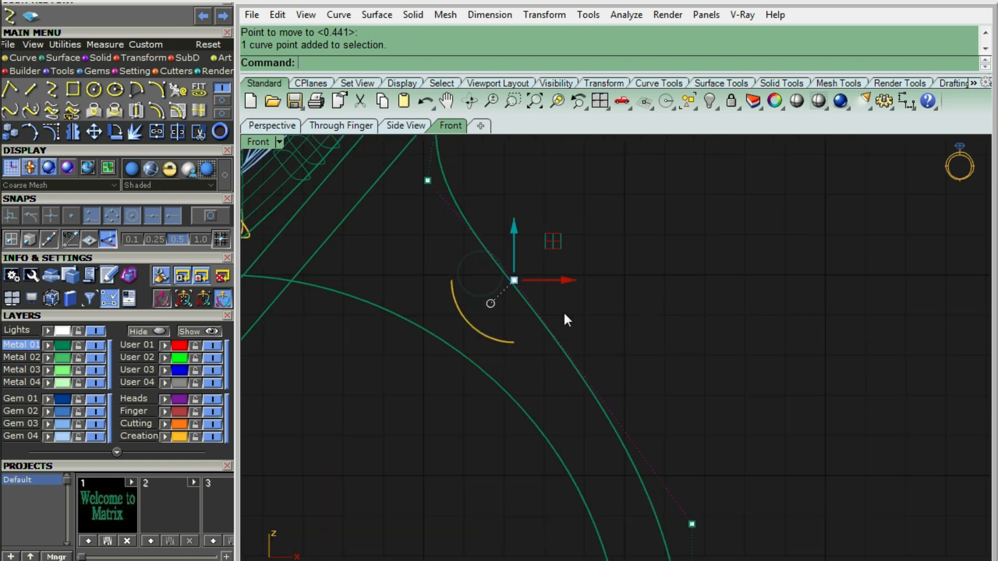
right_click(600, 315)
click(600, 316)
click(608, 317)
Shift the control point above the ring's horizontal axis slightly outward to widen the shank curve
scroll(608, 317, down, 4)
right_drag(552, 244, 464, 151)
drag(410, 386, 664, 335)
scroll(567, 366, up, 6)
right_click(659, 358)
click(659, 358)
click(668, 355)
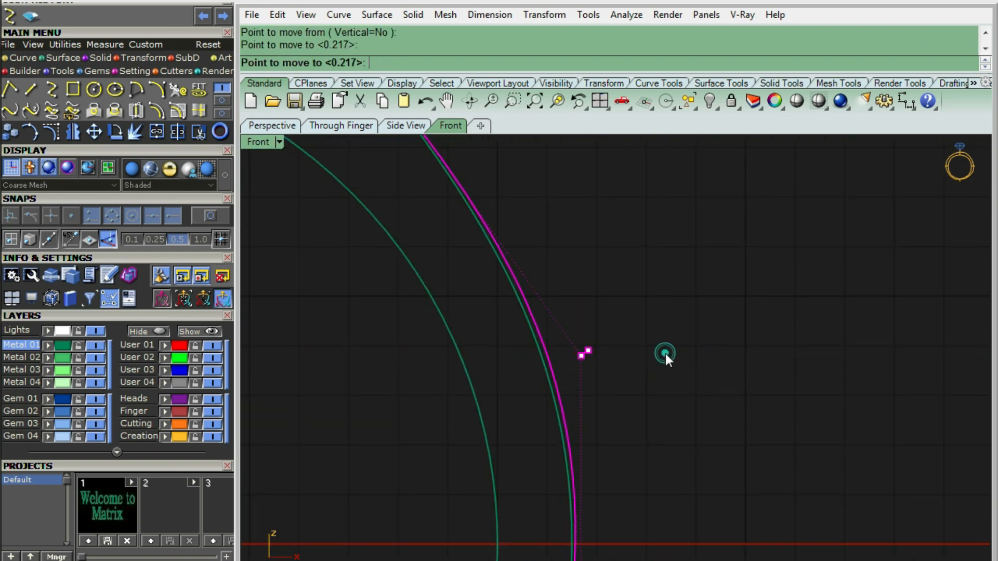
Readjust the third control point slightly up and outward, and finish point editing on the shank curve
scroll(559, 339, down, 4)
right_drag(509, 295, 574, 371)
scroll(575, 370, up, 2)
drag(414, 331, 584, 174)
scroll(538, 187, up, 6)
scroll(542, 243, up, 4)
right_drag(543, 243, 550, 283)
right_click(582, 269)
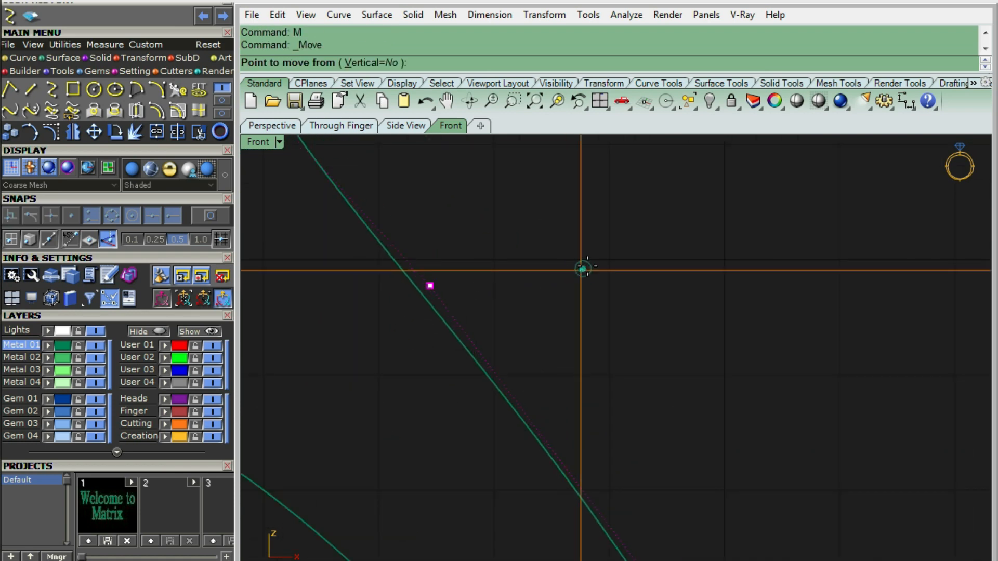
click(582, 270)
click(589, 266)
key(Escape)
key(Escape)
scroll(591, 260, down, 10)
scroll(575, 243, down, 4)
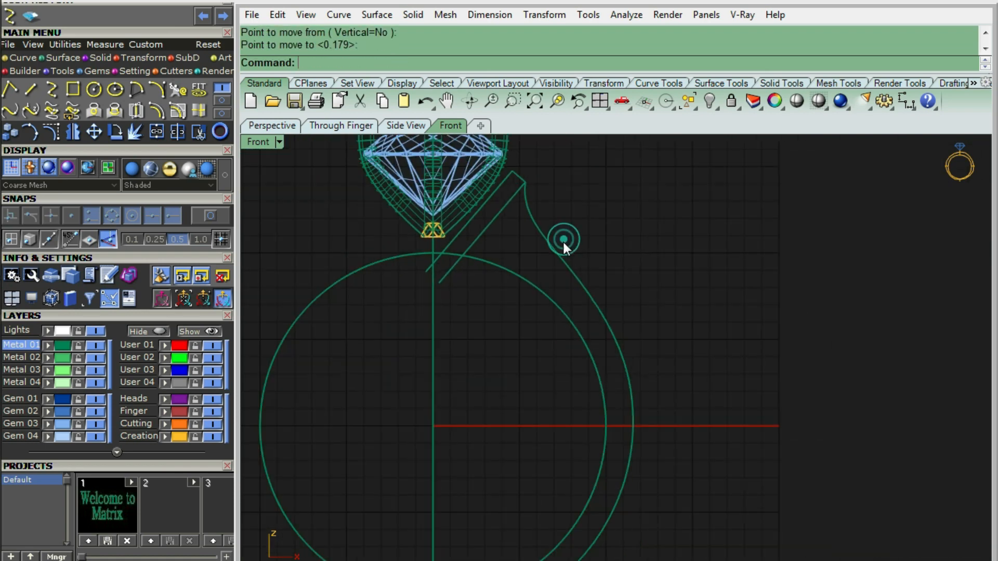
Rebuild the outer shank curve with 9 points at degree 3
click(562, 247)
right_drag(628, 266, 567, 147)
right_drag(627, 309, 573, 325)
key(F10)
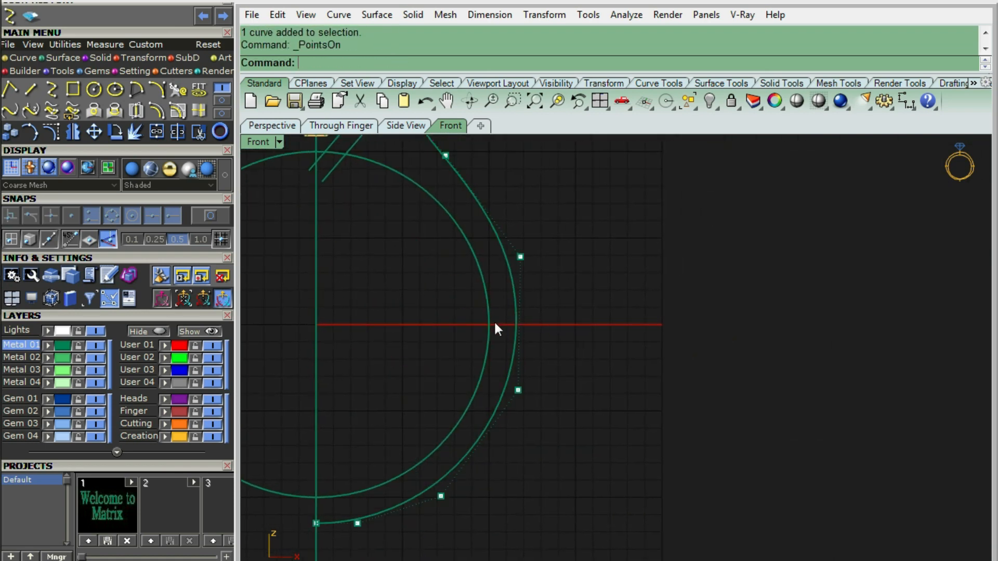
scroll(495, 316, down, 4)
scroll(508, 308, up, 8)
key(Escape)
click(512, 310)
scroll(522, 383, down, 5)
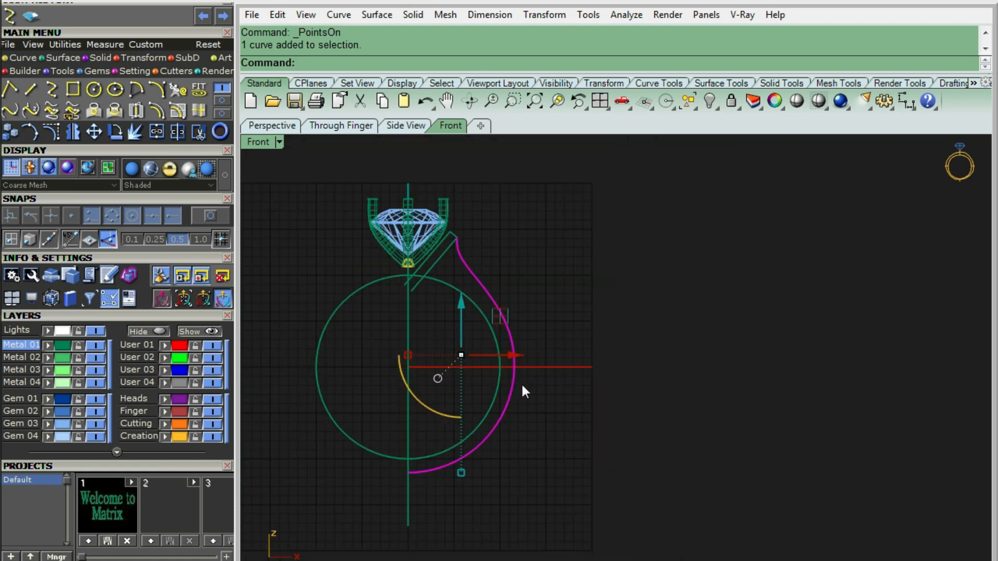
text(rebuild)
key(Return)
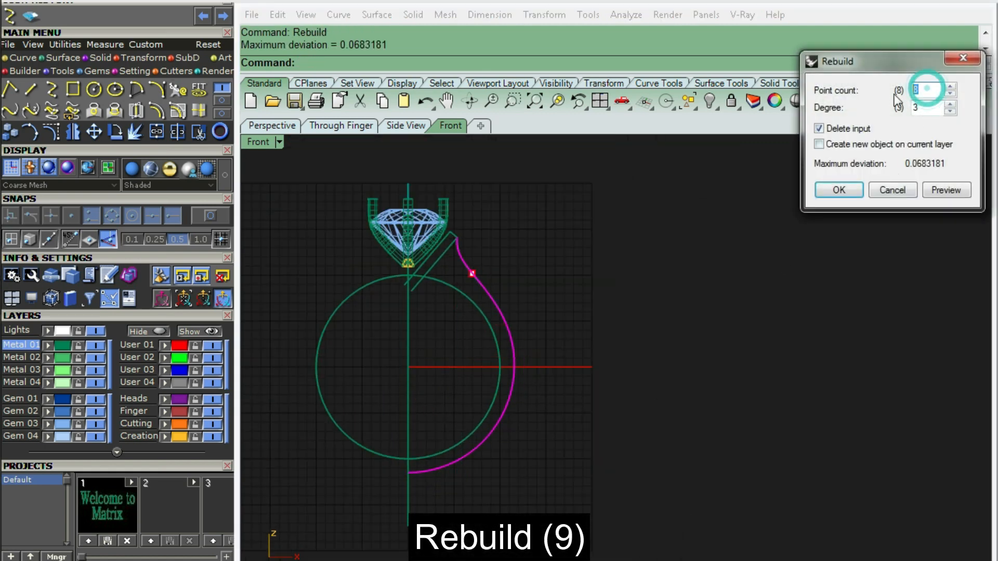
key(Return)
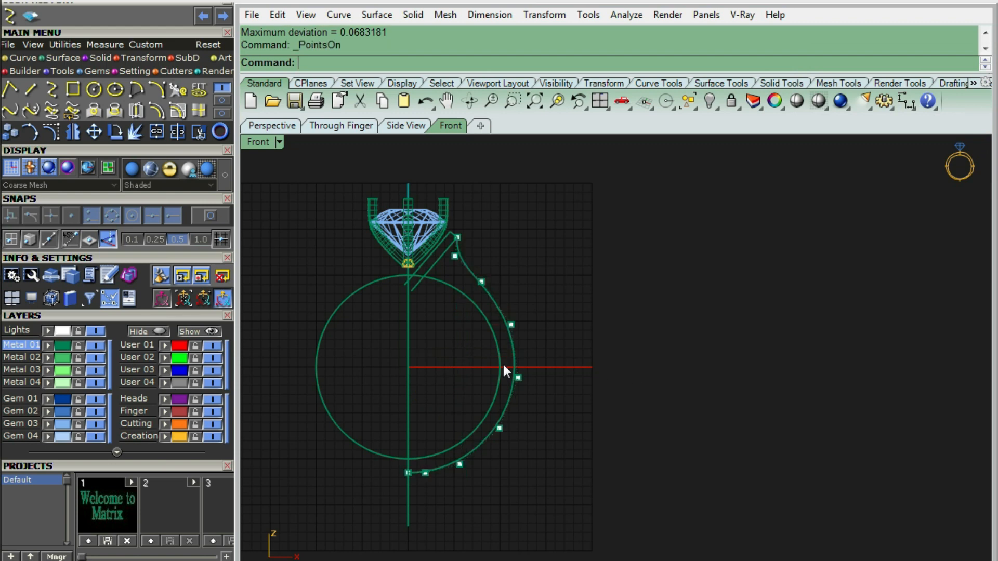
On the rebuilt curve, move the control point just below the ring's horizontal axis slightly outward
scroll(504, 365, up, 7)
drag(396, 344, 585, 422)
scroll(536, 391, up, 12)
text(m)
key(Return)
click(620, 382)
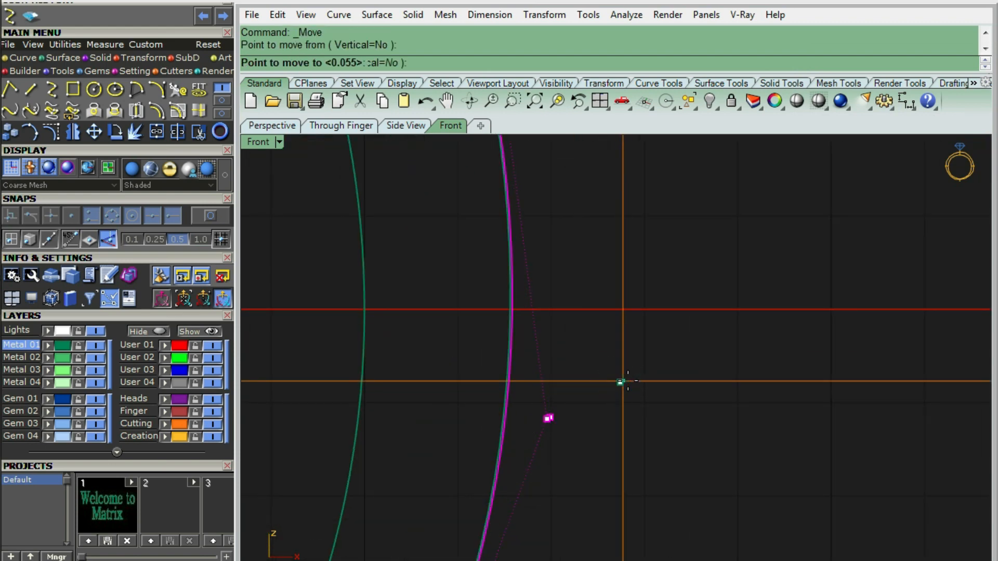
click(629, 381)
Move the control point just above the horizontal axis slightly outward
scroll(535, 458, down, 12)
drag(345, 370, 543, 286)
scroll(501, 306, up, 10)
text(m)
key(Return)
click(614, 322)
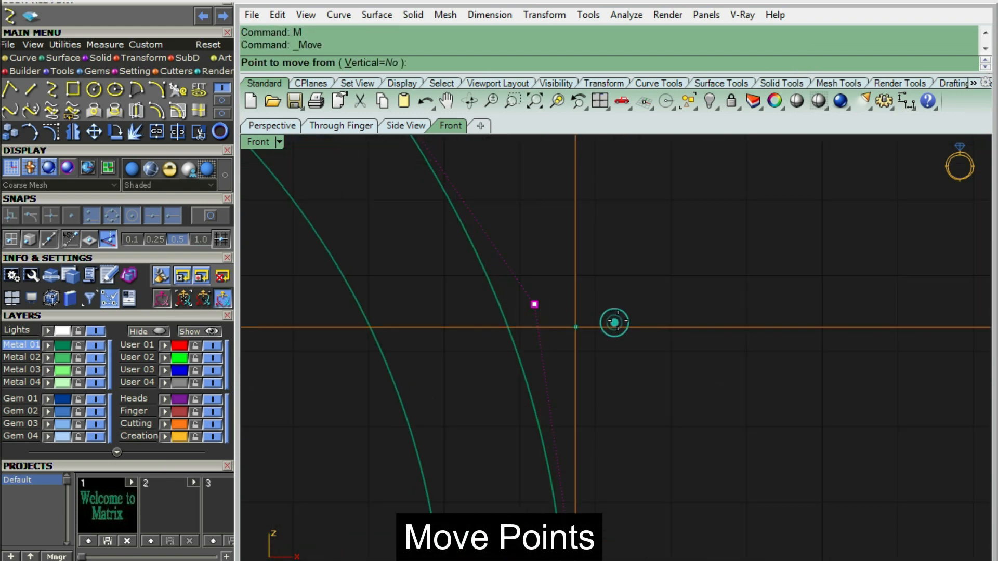
click(619, 321)
Nudge the rebuilt curve's third control point, at the lower end of the shoulder, slightly outward
scroll(554, 311, down, 8)
right_drag(428, 173, 490, 300)
drag(457, 311, 528, 263)
scroll(509, 286, up, 4)
text(m)
key(Return)
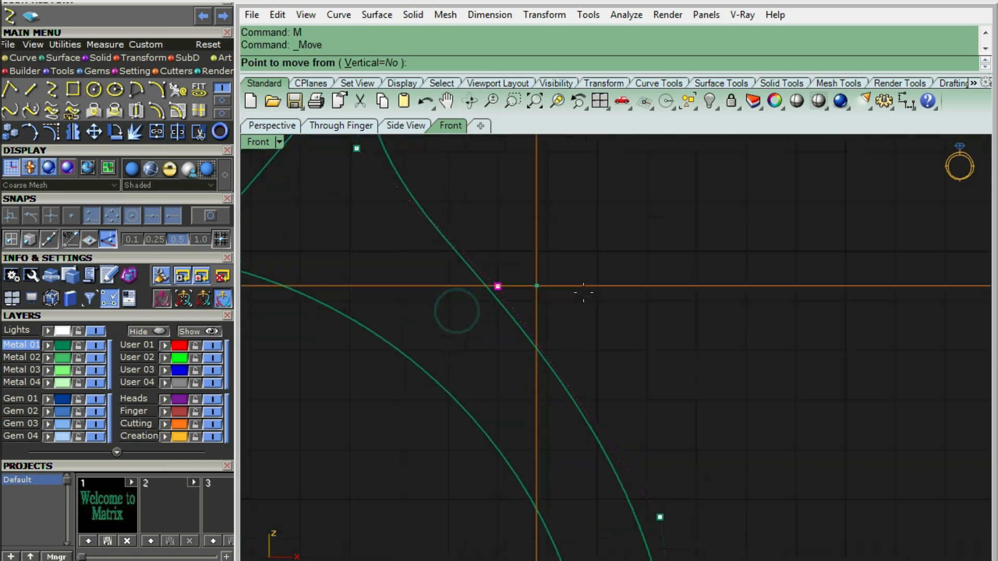
click(585, 291)
click(586, 290)
Move the rebuilt curve's second control point slightly inward twice to deepen the shoulder hollow, and close point editing
scroll(468, 263, down, 8)
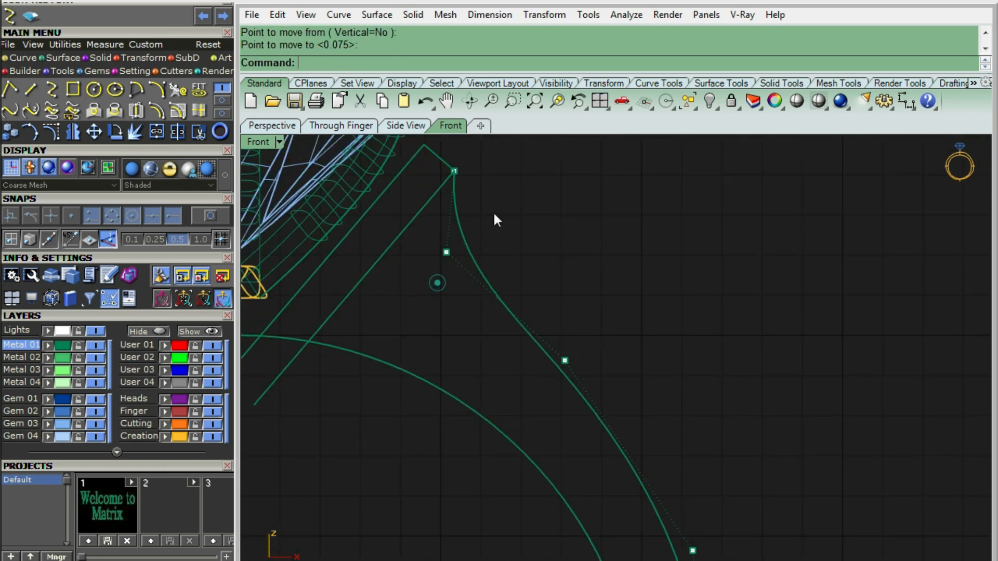
click(446, 252)
scroll(464, 229, up, 4)
text(m)
key(Return)
click(563, 266)
click(561, 266)
scroll(488, 241, down, 8)
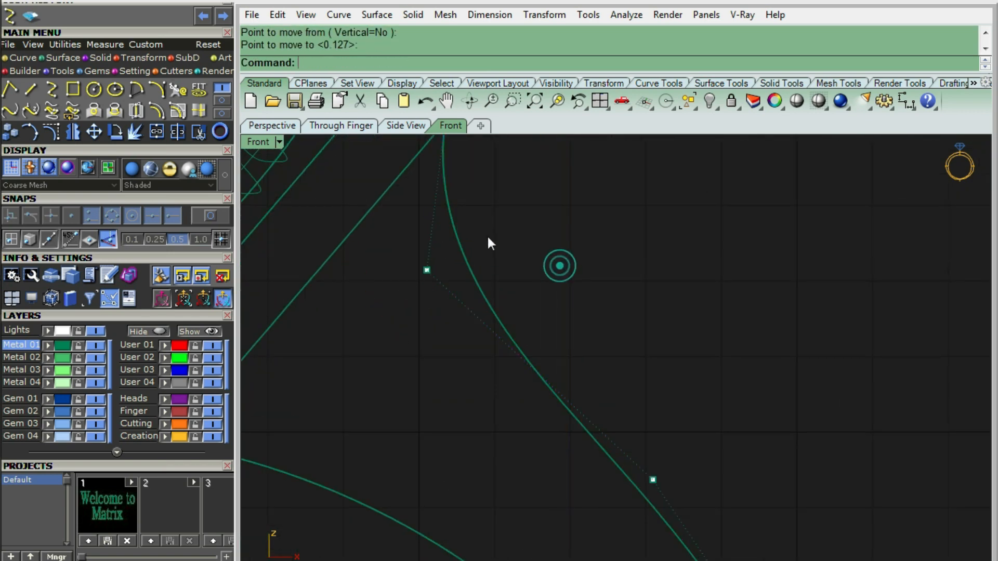
click(450, 252)
scroll(450, 251, up, 4)
text(m)
key(Return)
click(598, 265)
click(597, 265)
key(Escape)
key(Escape)
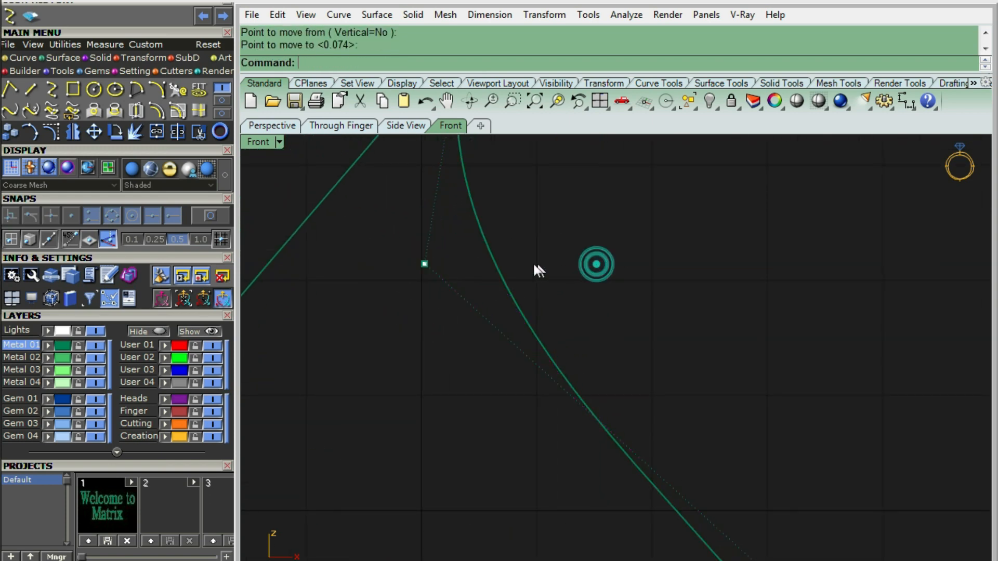
Delete the slanted offset line that ends at the top of the shoulder curve
scroll(525, 265, down, 12)
click(482, 247)
right_drag(614, 331, 588, 314)
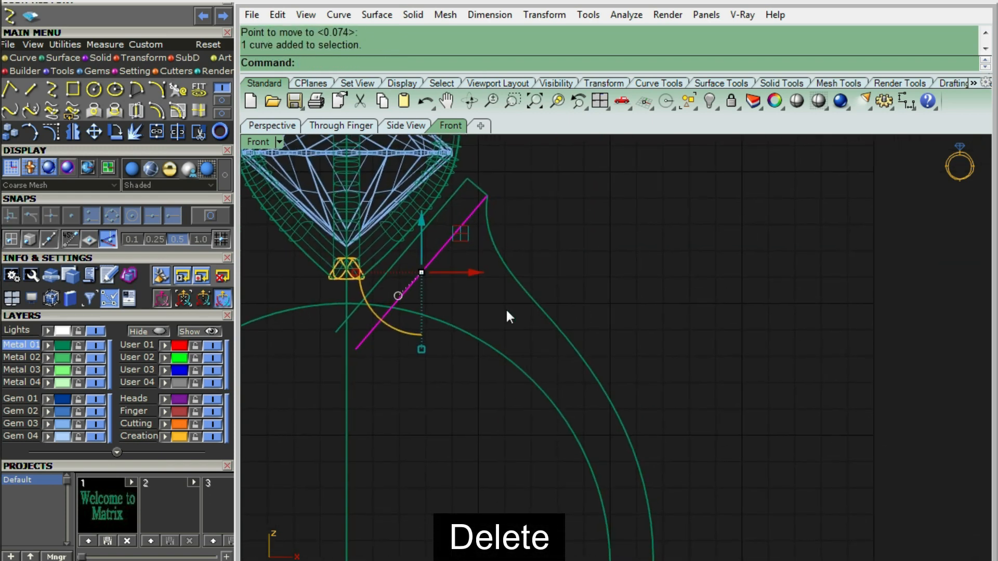
key(Delete)
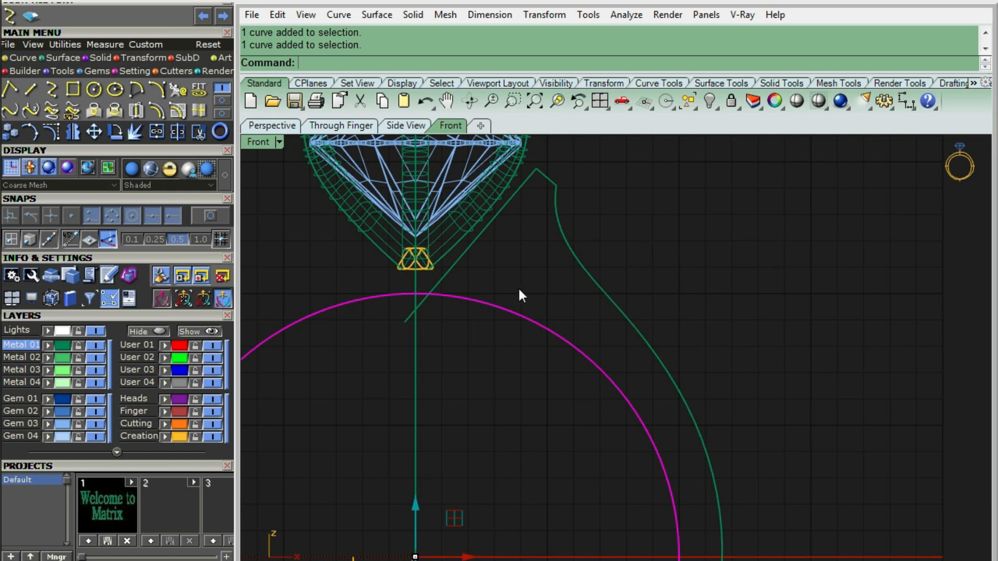
Bring back the hidden middle ring circle with ShowSelected
key(ctrl+shift+h)
click(519, 288)
key(Return)
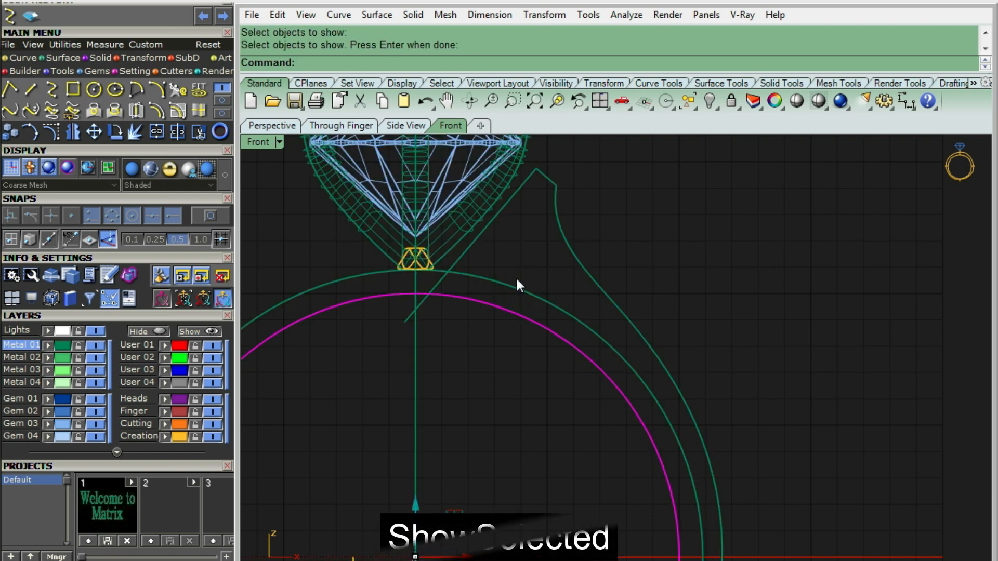
key(Escape)
Mirror the slanted line, short cap line and outer shank curve across the Y axis as copies
click(497, 282)
scroll(471, 271, up, 4)
right_drag(592, 226, 548, 296)
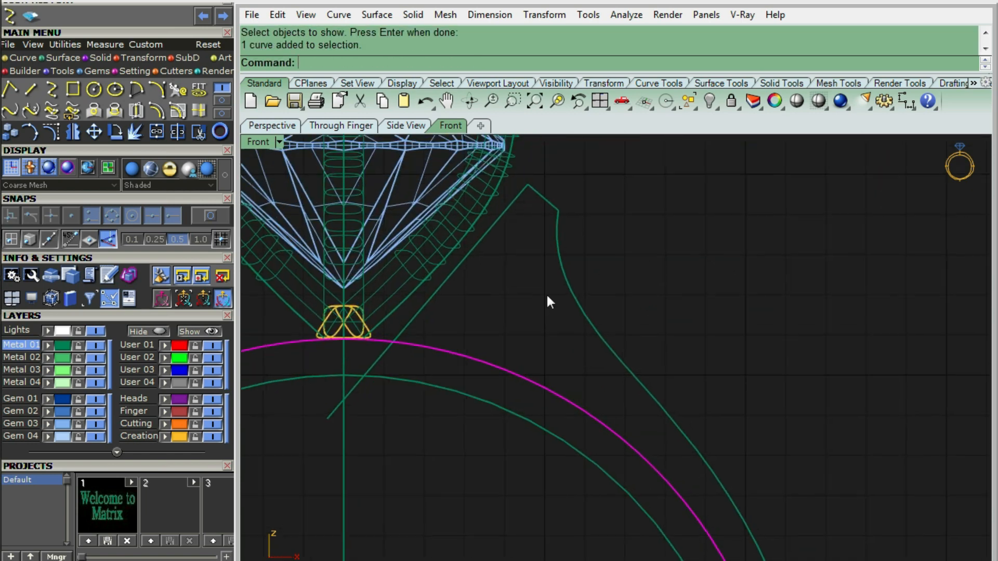
drag(580, 208, 506, 262)
scroll(519, 257, down, 8)
key(ctrl+m)
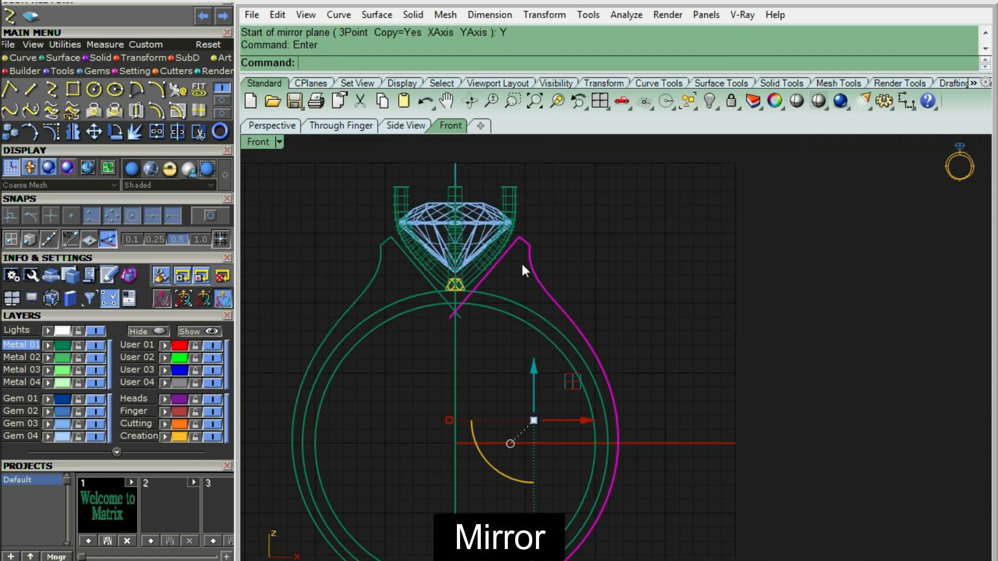
Rotate the slanted line beside the prongs about its upper end so its lower end reaches the vertical centre line
right_drag(443, 346, 452, 321)
click(491, 359)
scroll(503, 349, up, 2)
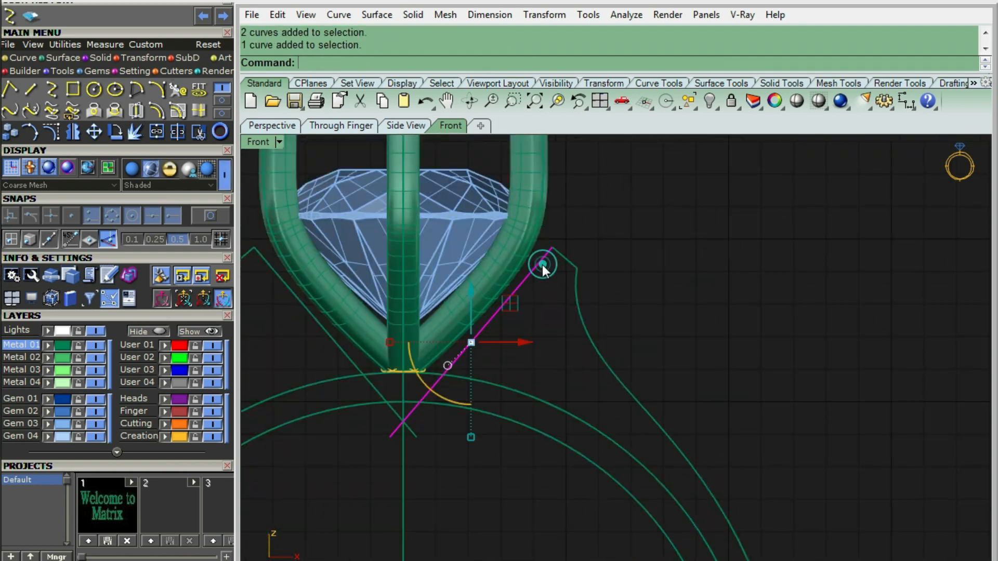
text(RT)
key(Return)
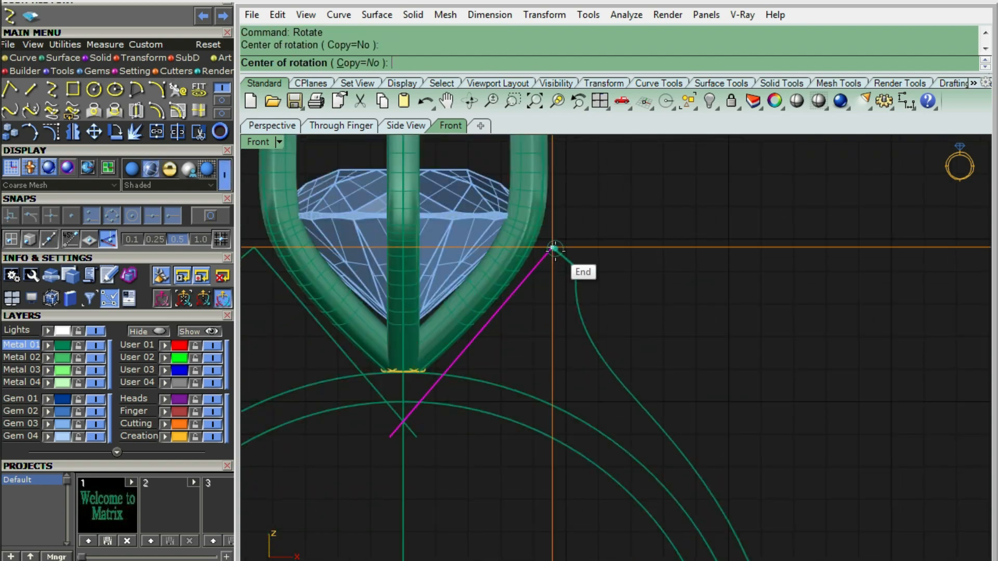
click(554, 249)
click(445, 456)
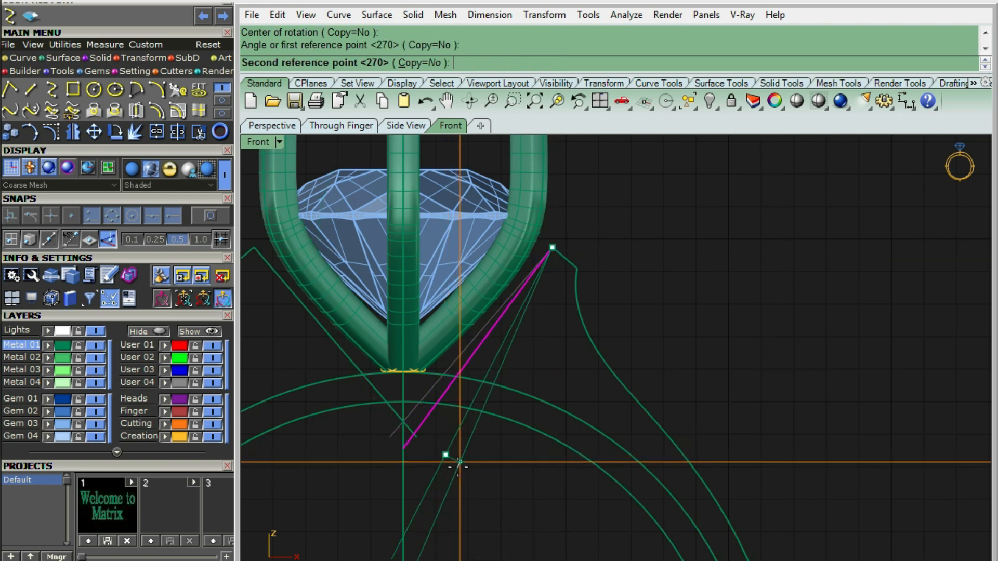
click(458, 467)
Rotate the slanted line slightly further about its upper end and check its clearance from the prongs in shaded display
key(Return)
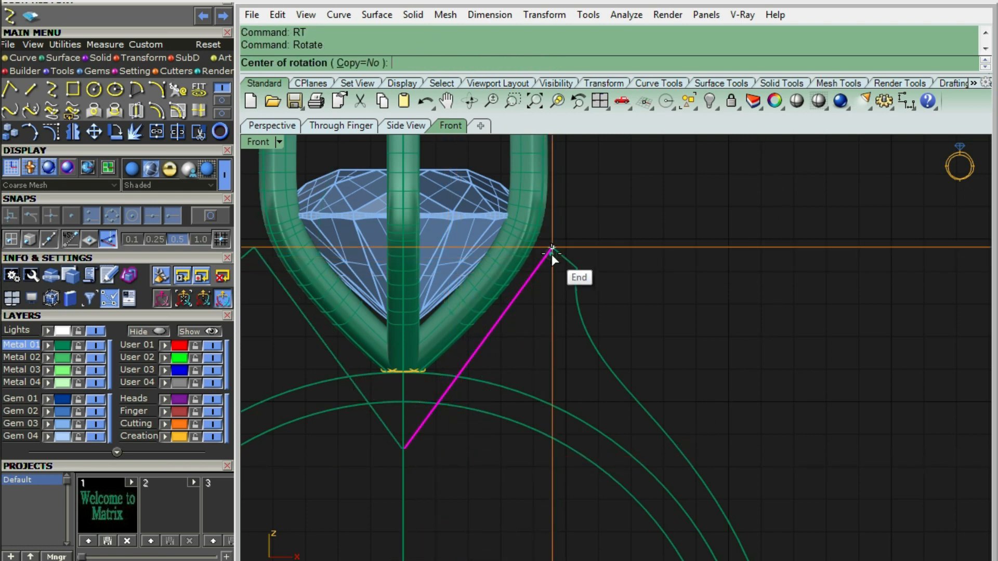
click(552, 252)
click(679, 384)
click(680, 382)
click(664, 281)
key(ctrl+alt+w)
scroll(543, 299, down, 6)
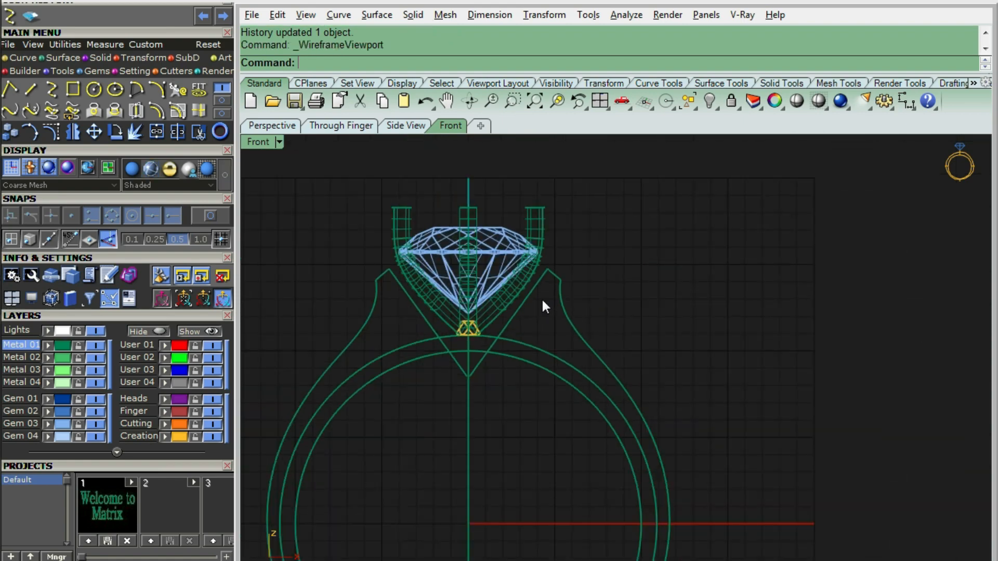
key(ctrl+alt+s)
key(ctrl+alt+w)
Offset the slanted line by 1 toward the shoulder curve
click(529, 290)
scroll(541, 285, up, 6)
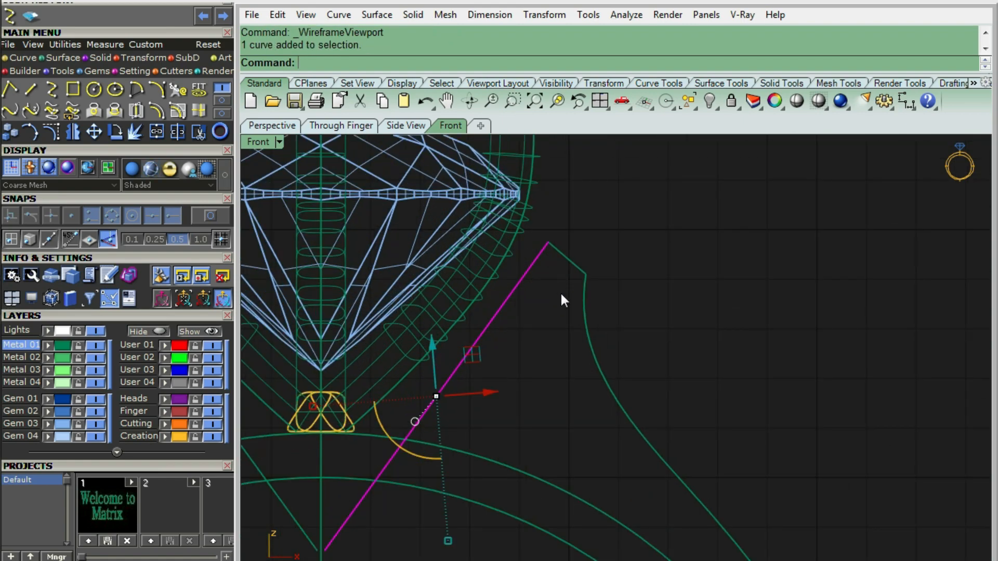
text(OF)
key(Return)
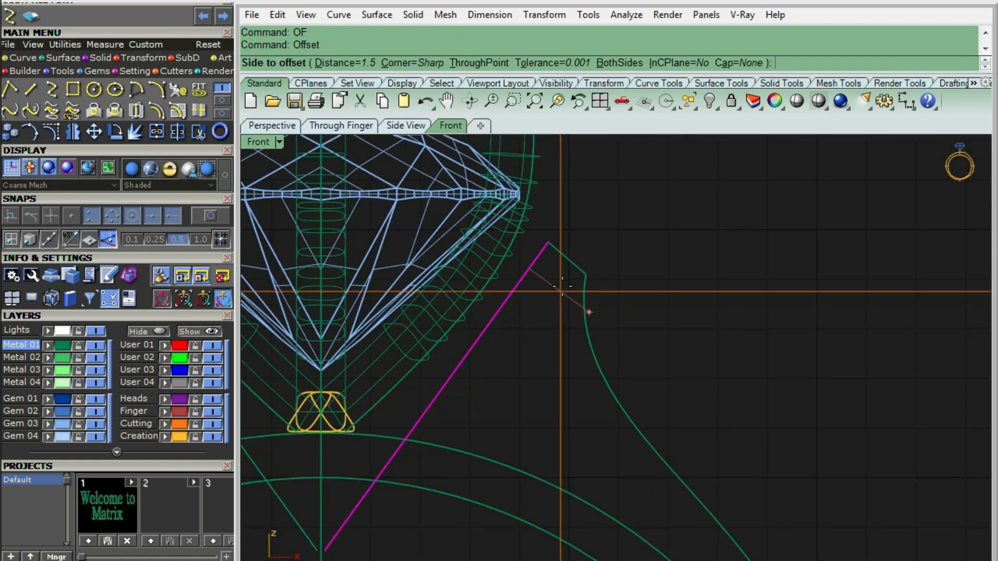
text(1)
key(Return)
click(559, 289)
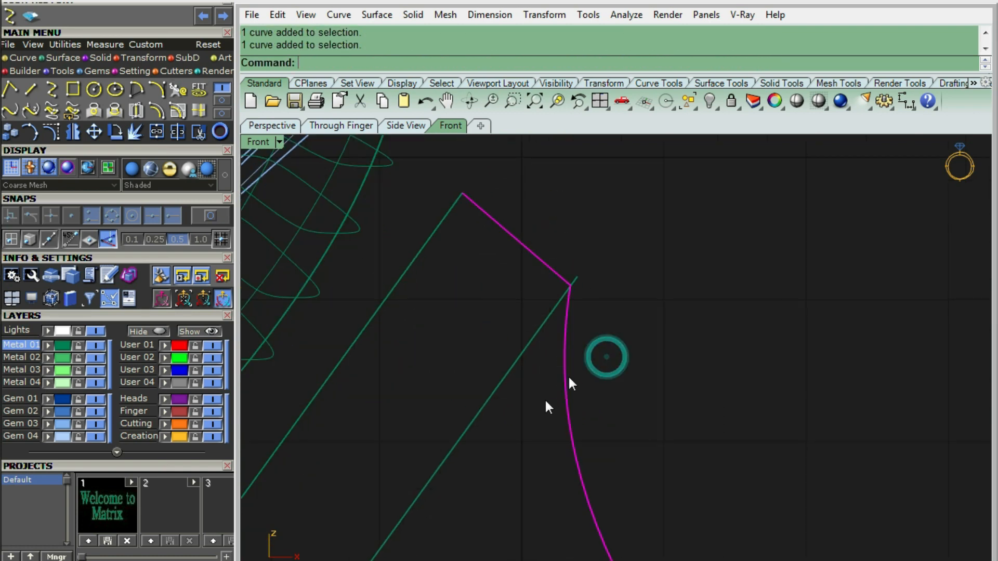
Move the shared corner points of the cap line and shank curve onto the offset line's upper end
right_drag(635, 356, 600, 363)
key(F10)
scroll(458, 315, up, 2)
drag(449, 334, 609, 277)
scroll(548, 290, up, 6)
text(M)
key(Return)
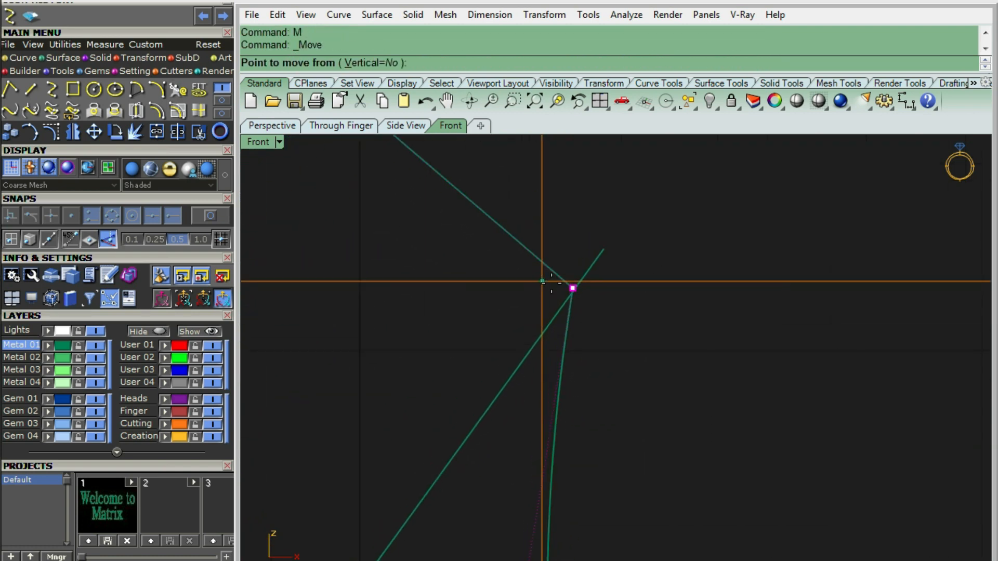
scroll(572, 287, up, 2)
click(572, 287)
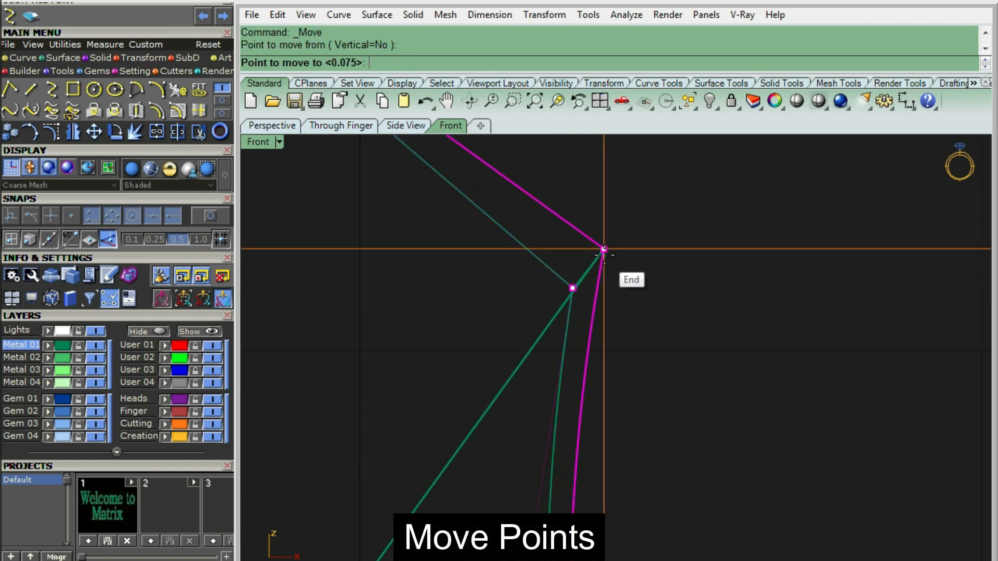
click(578, 248)
Delete the helper line offset from the slanted line
click(543, 300)
key(Delete)
scroll(527, 260, down, 6)
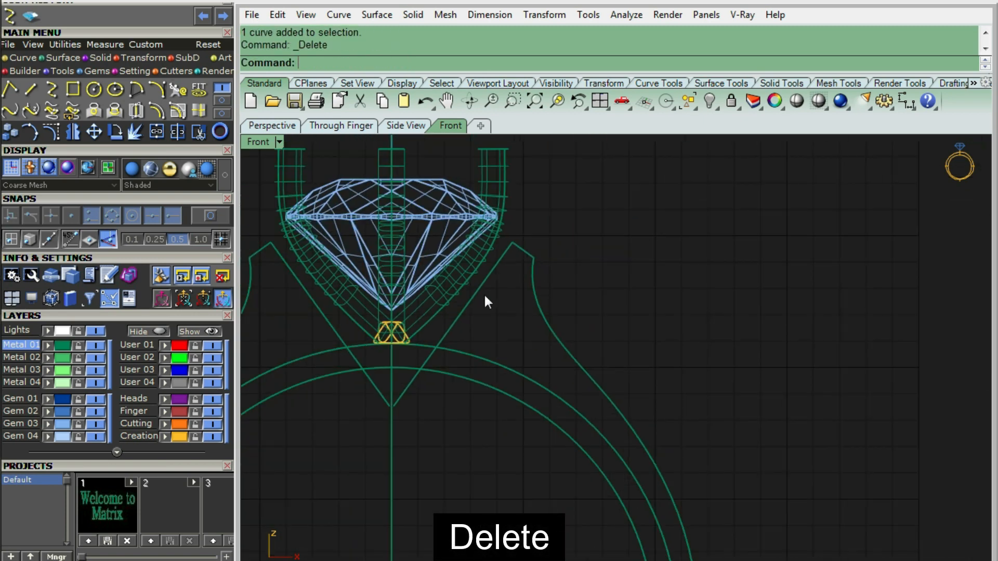
Trim away the slanted lines' lower ends and the outer circle beyond them, and join the shank profile into one closed curve
click(498, 254)
scroll(380, 254, down, 5)
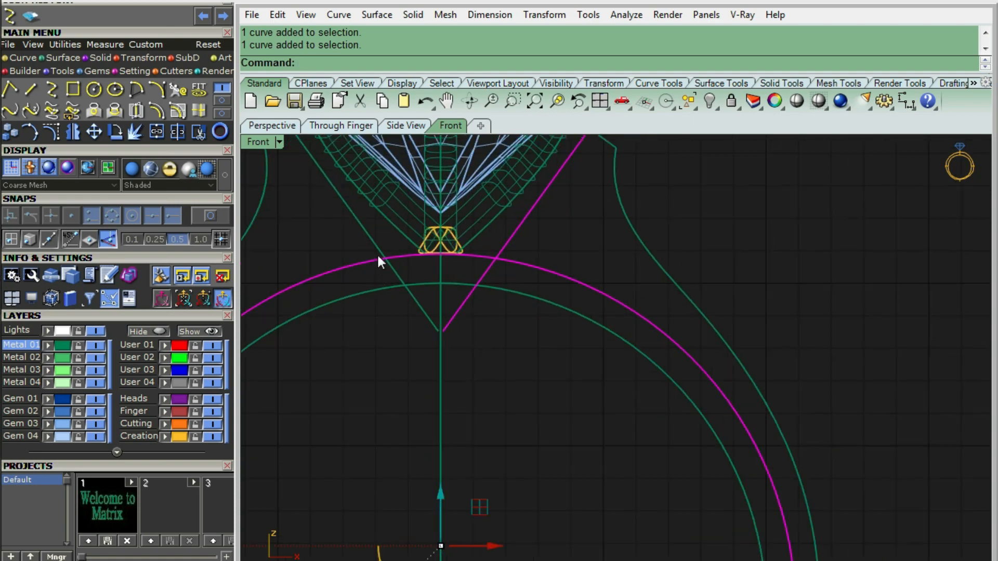
scroll(416, 198, up, 5)
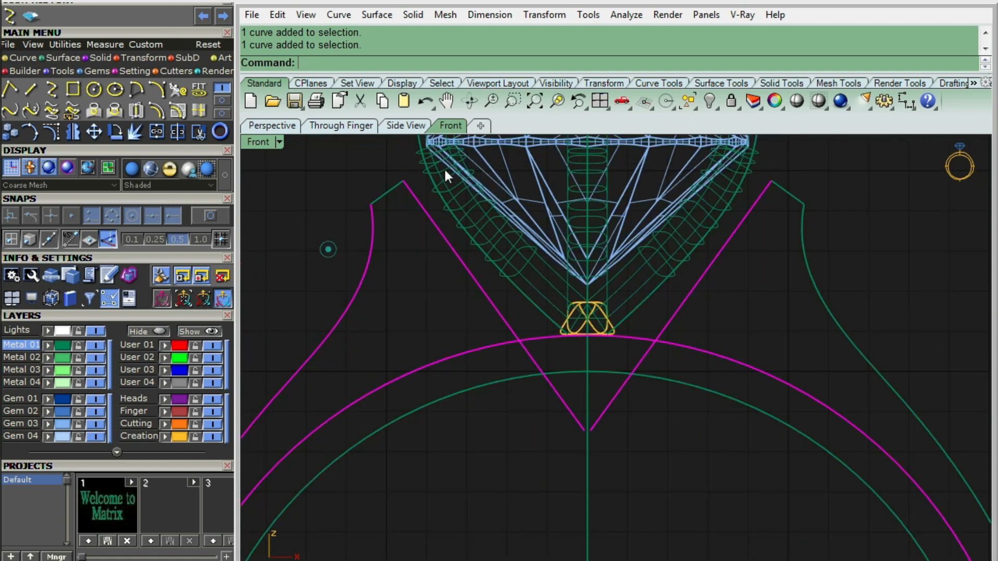
drag(665, 193, 575, 273)
scroll(608, 274, down, 10)
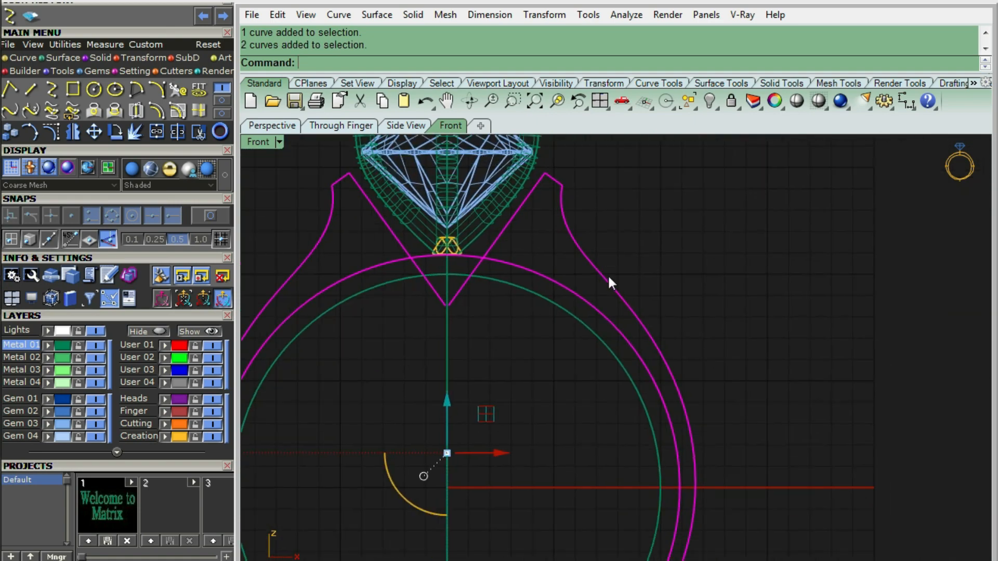
right_drag(610, 276, 618, 241)
scroll(541, 203, up, 4)
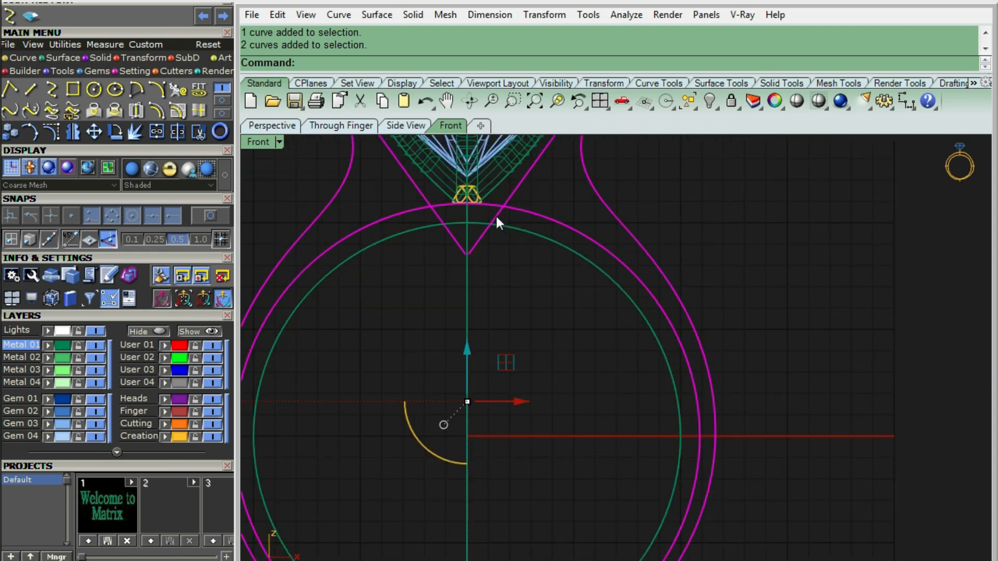
key(ctrl+t)
scroll(496, 216, up, 8)
click(500, 211)
click(513, 194)
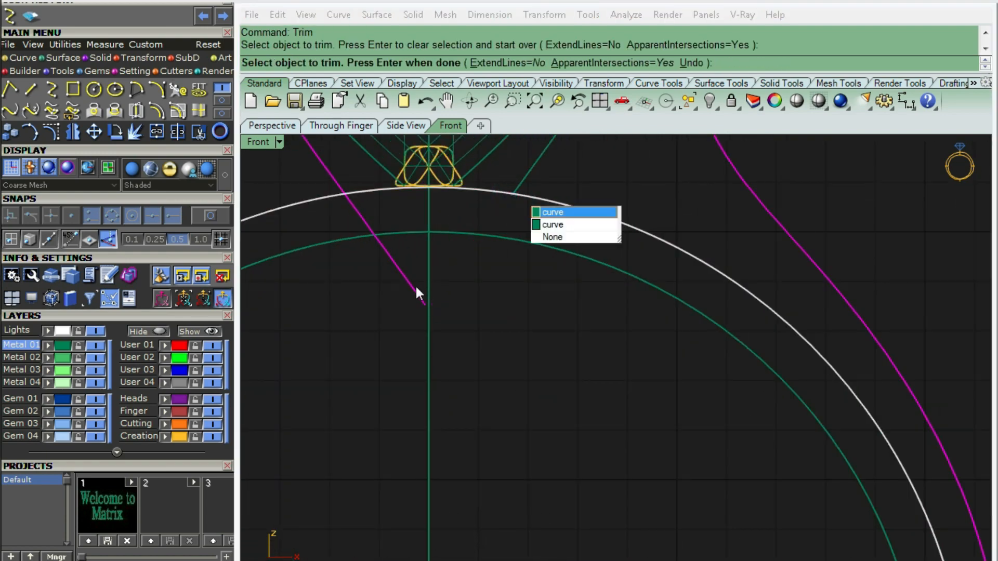
click(416, 287)
click(416, 288)
scroll(450, 286, down, 14)
right_drag(642, 346, 625, 305)
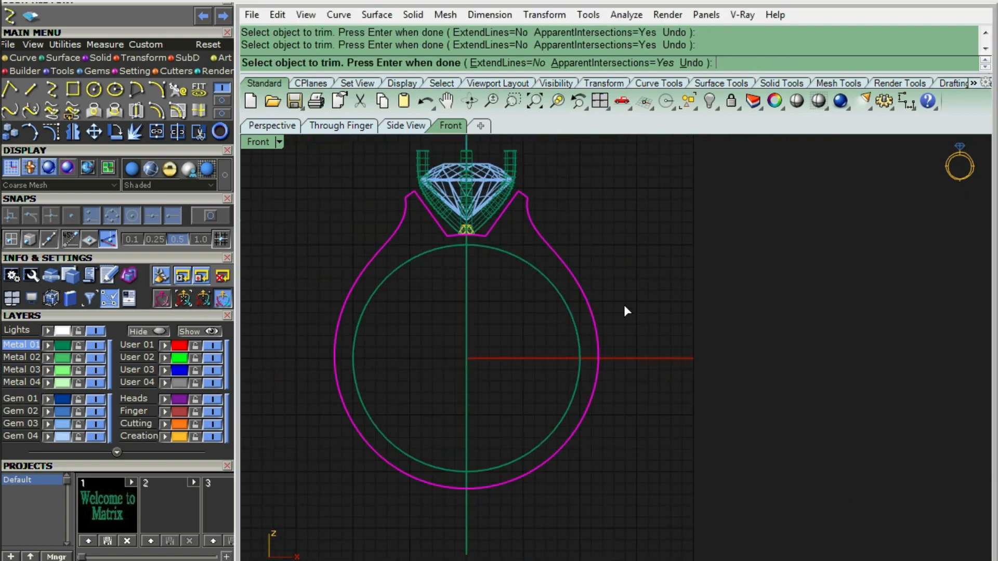
key(ctrl+j)
Extrude the shank profile and the finger circle 2.5 to both sides as a solid, and hide the source curves
key(ctrl+alt+s)
scroll(597, 310, down, 4)
drag(601, 280, 557, 317)
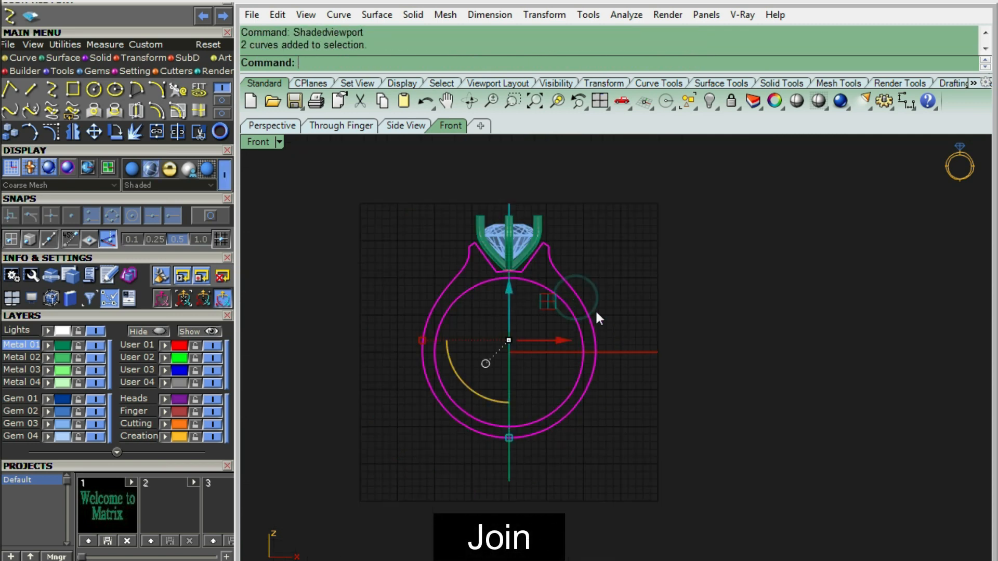
key(ctrl+F1)
text(EC)
key(Return)
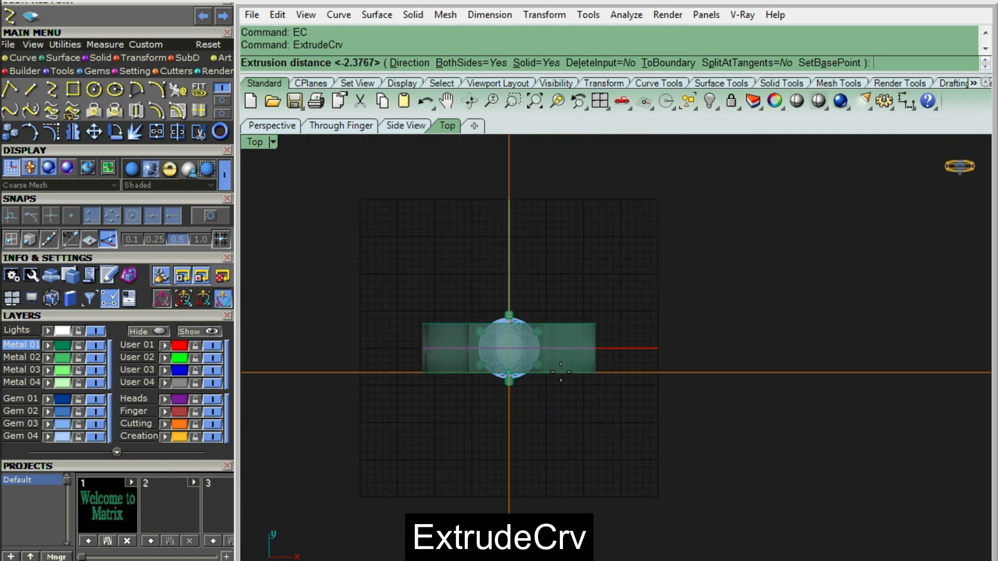
text(2.5)
key(Return)
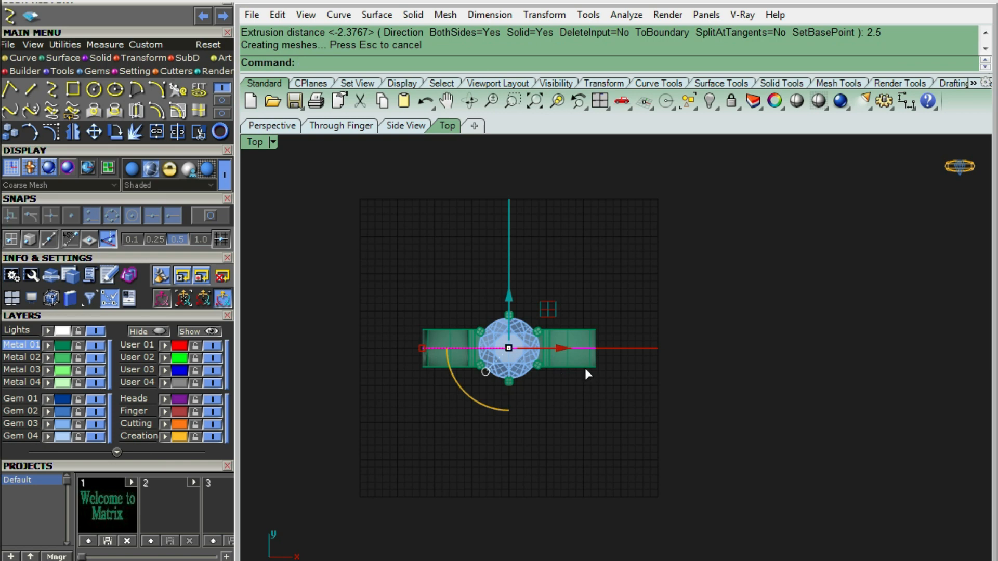
key(ctrl+h)
Apply a bounding-box CageEdit to the shank in the Right view, using CPlane coordinates, 2 points and degree 1 in each direction, Global region
scroll(587, 365, up, 3)
key(ctrl+F2)
key(ctrl+F3)
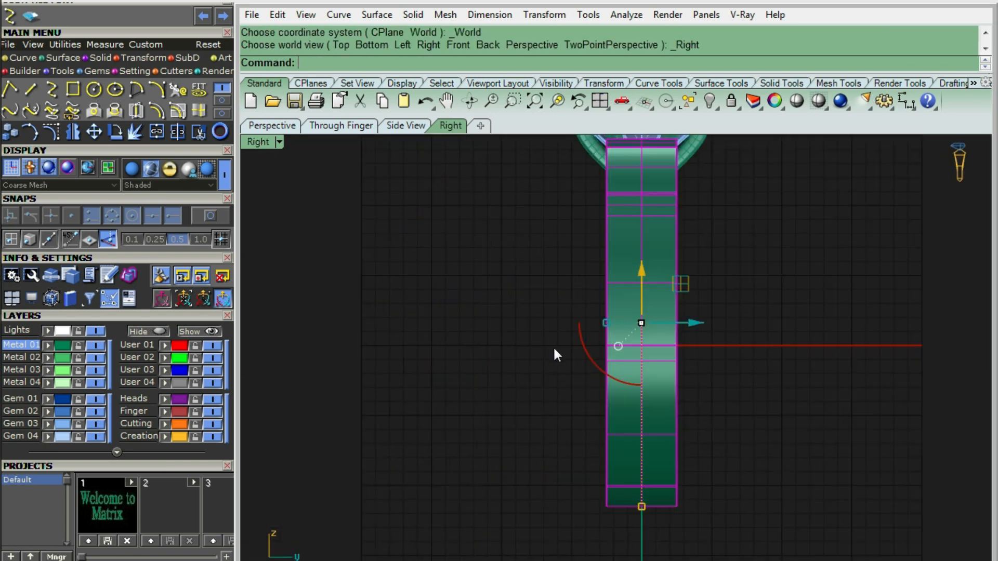
key(ctrl+alt+w)
right_drag(625, 450, 553, 422)
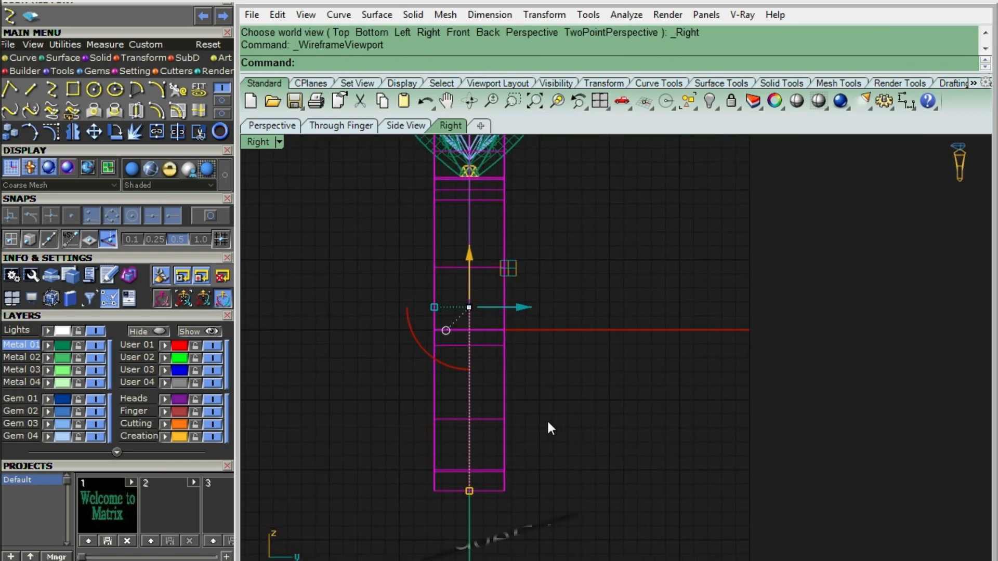
text(CED)
key(Return)
click(382, 64)
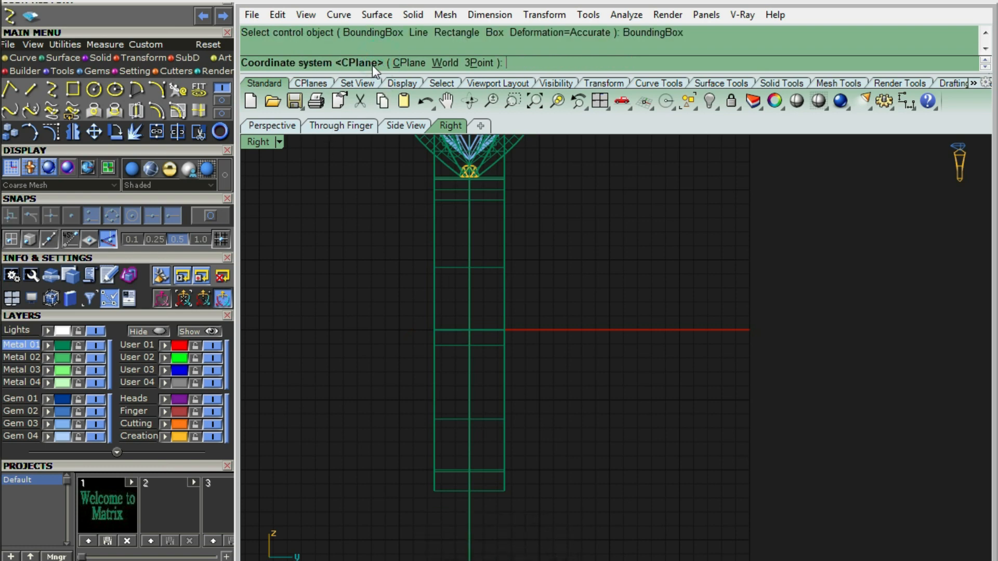
click(410, 64)
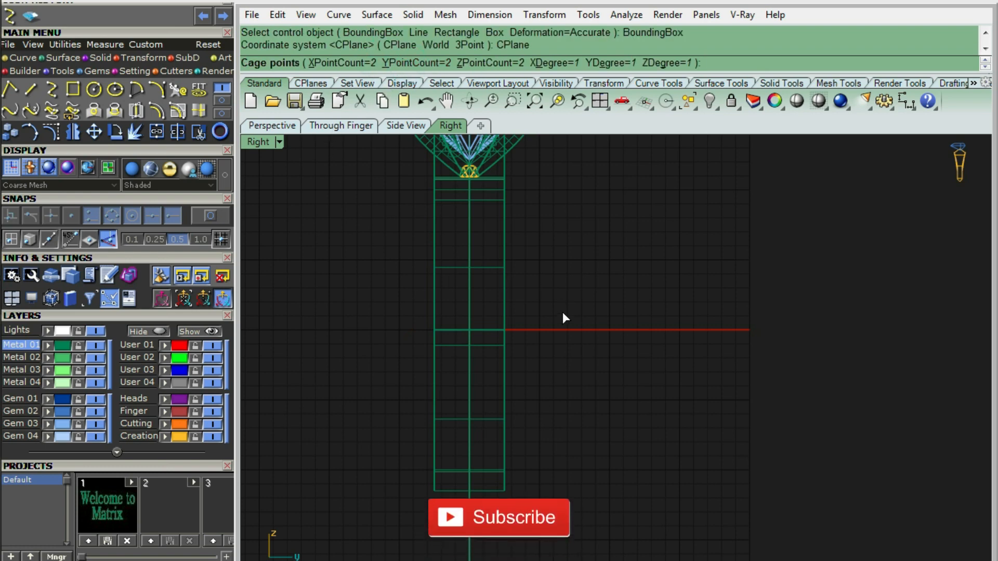
key(Return)
key(Return)
Offset the vertical centre line by 2 toward the left side of the shank in the Right view
scroll(551, 431, up, 2)
click(464, 429)
scroll(463, 429, up, 2)
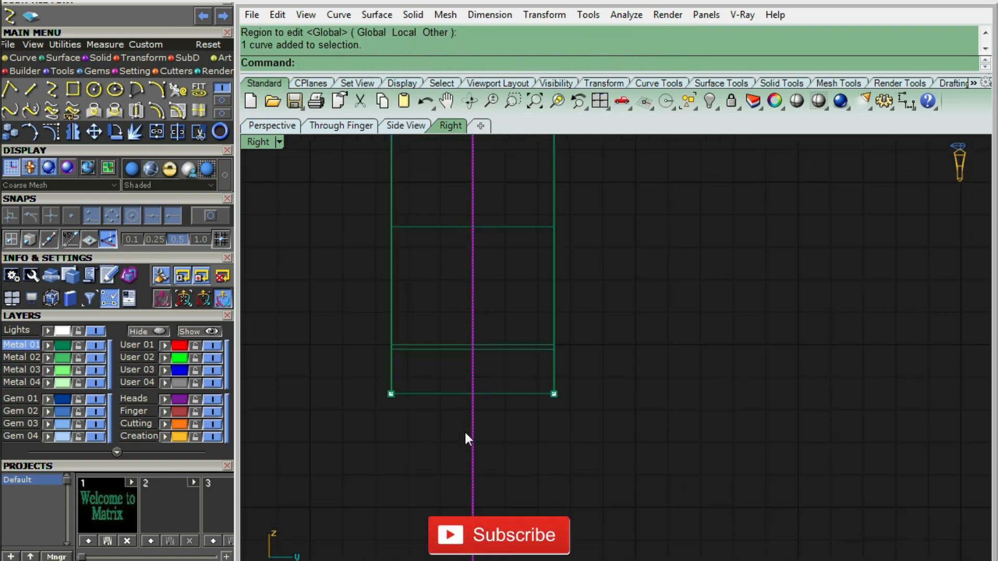
text(Og)
key(Return)
key(Escape)
key(Escape)
click(441, 476)
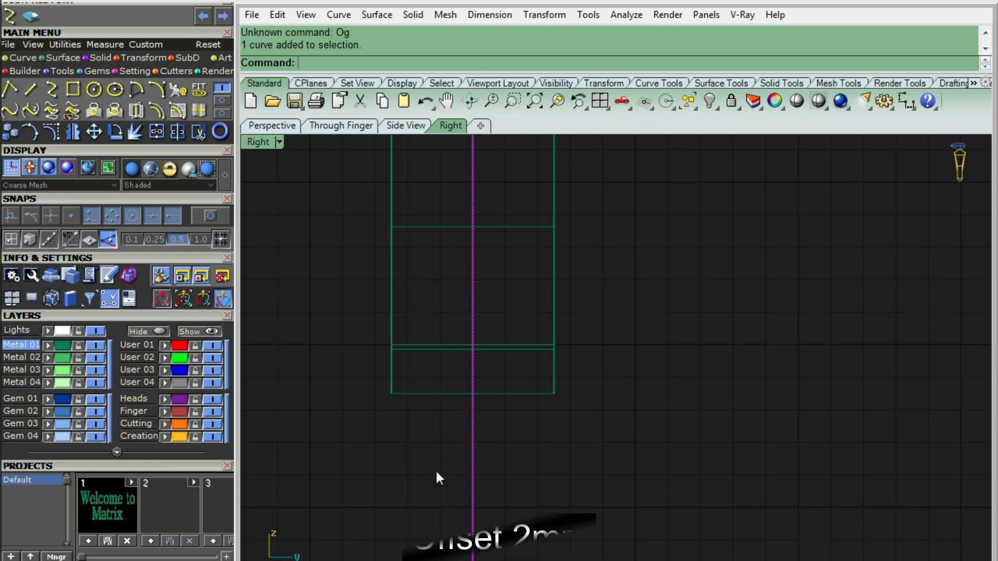
text(Offset)
key(Return)
text(2)
key(Return)
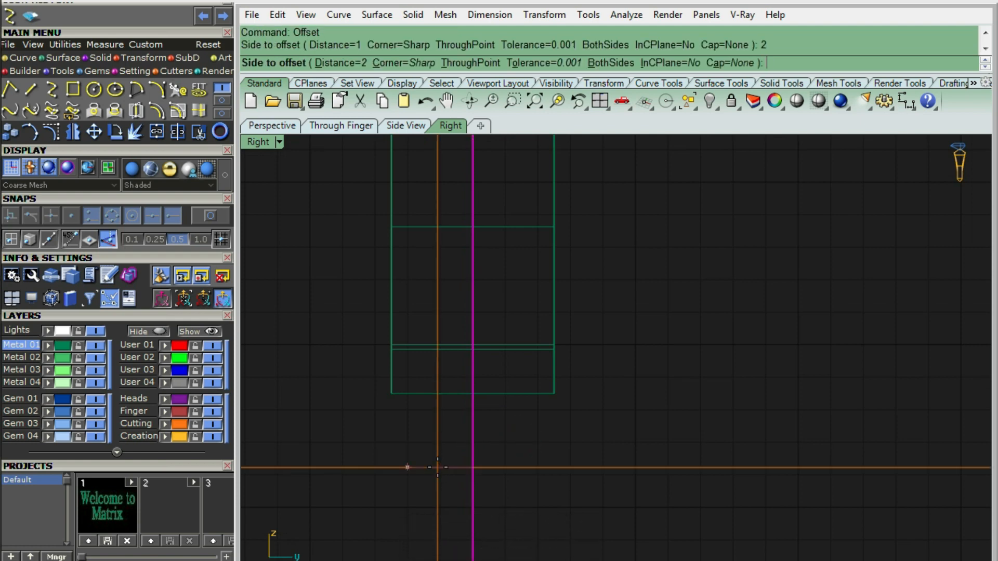
click(438, 468)
Show the cage's control points and scale the four bottom ones symmetrically inward until they meet the offset line
click(530, 399)
click(531, 399)
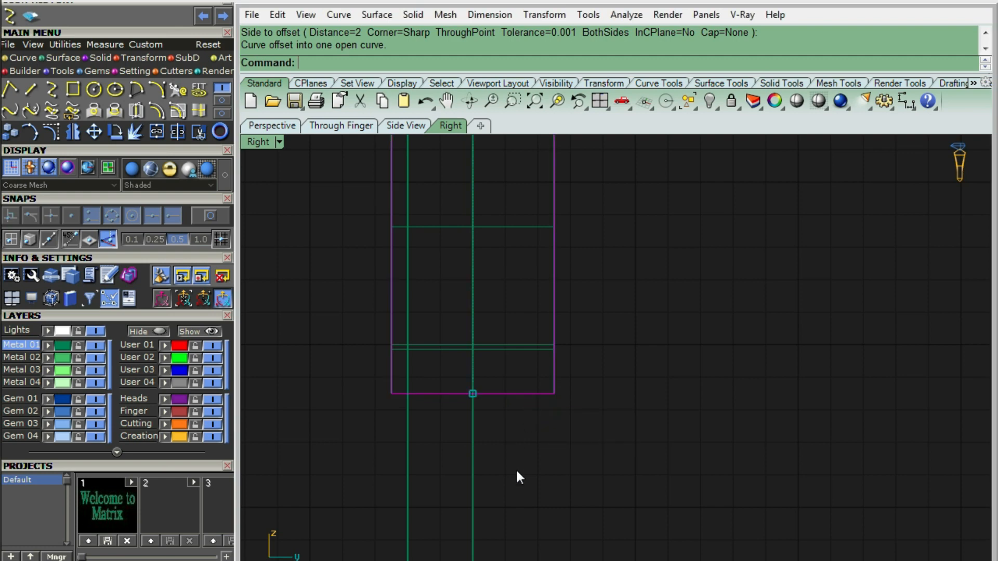
key(F10)
drag(270, 459, 665, 353)
scroll(374, 395, up, 4)
drag(415, 389, 455, 423)
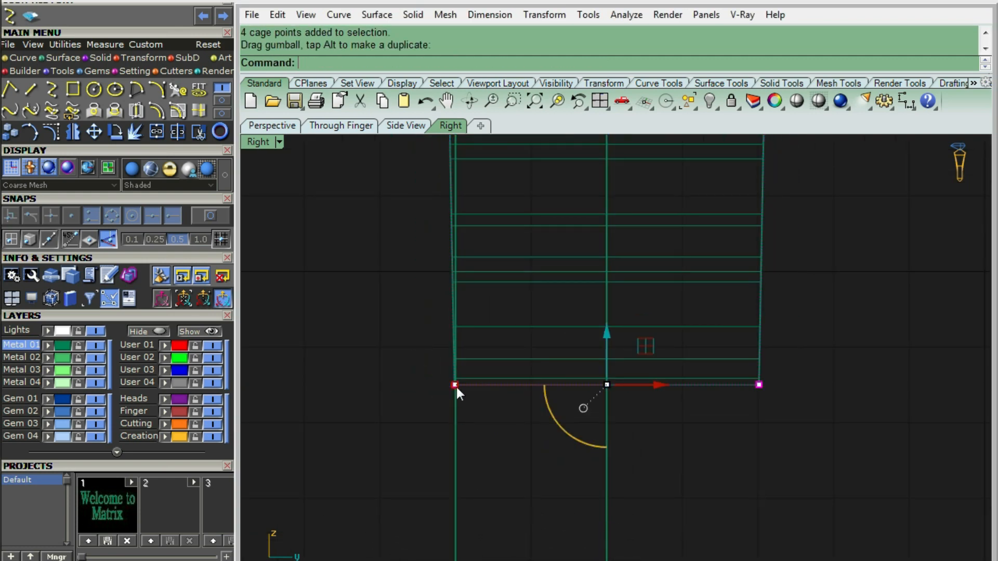
scroll(456, 387, up, 4)
drag(447, 386, 457, 402)
Delete the offset helper line and the vertical centre line running below the shank
click(457, 415)
click(453, 424)
scroll(447, 408, down, 5)
key(Delete)
scroll(437, 401, down, 4)
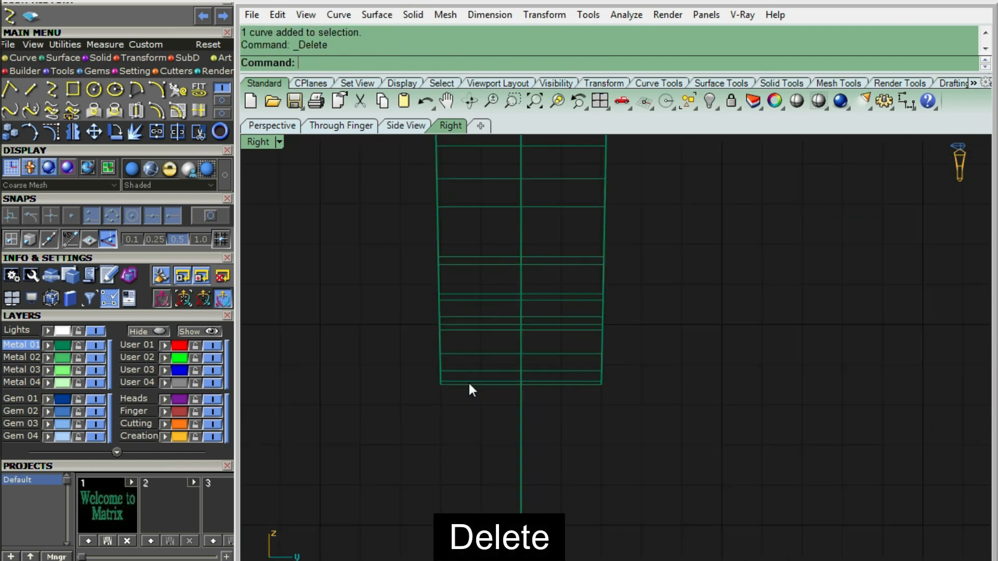
drag(607, 445, 442, 466)
key(Delete)
Check the tapered shank in shaded display and delete the control cage in the Front view
scroll(514, 426, down, 7)
key(ctrl+alt+s)
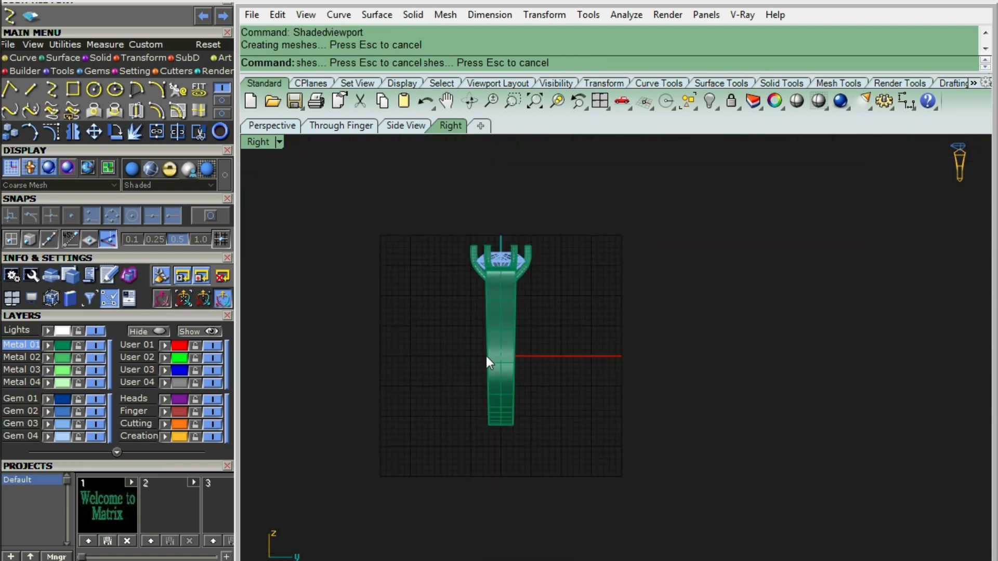
key(F6)
scroll(614, 243, up, 6)
click(658, 250)
key(Delete)
key(ctrl+alt+w)
scroll(653, 360, down, 3)
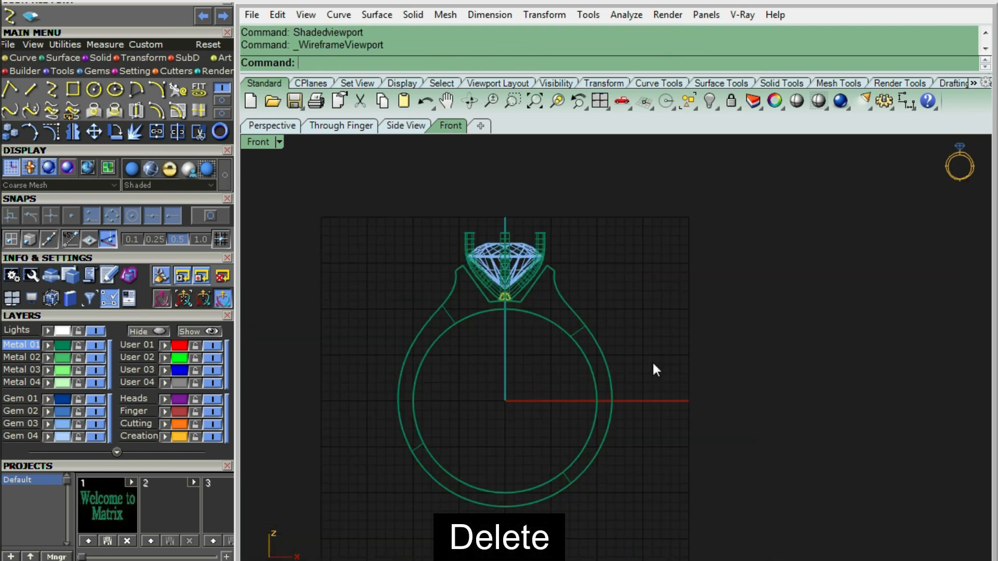
Duplicate the outer edge of the shank solid, from shoulder to shoulder, with DupEdge
text(DE)
key(Return)
click(607, 367)
key(Return)
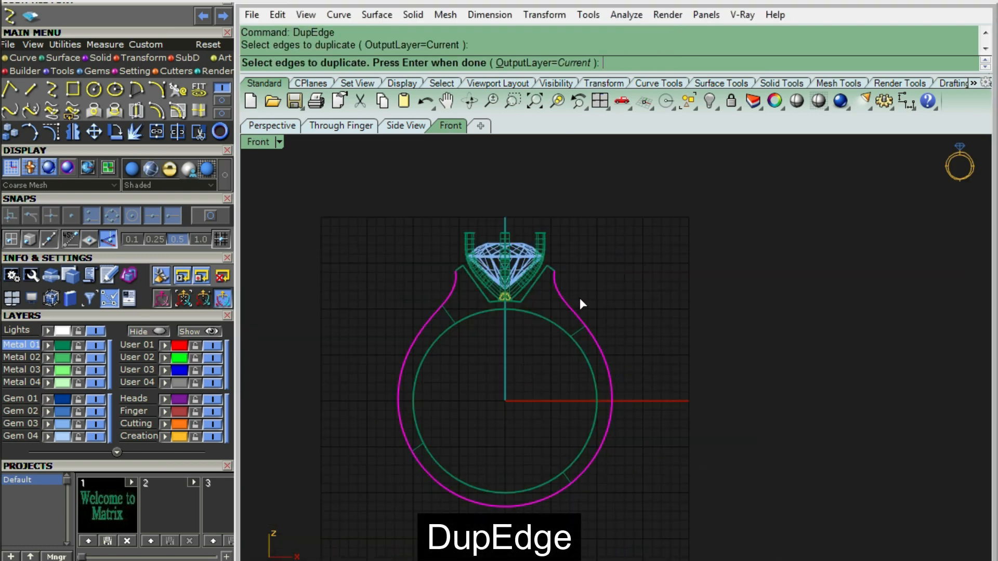
key(Return)
Project the duplicated edge curve onto the Front construction plane and delete the input curve
text(P)
key(Return)
text(y)
key(Return)
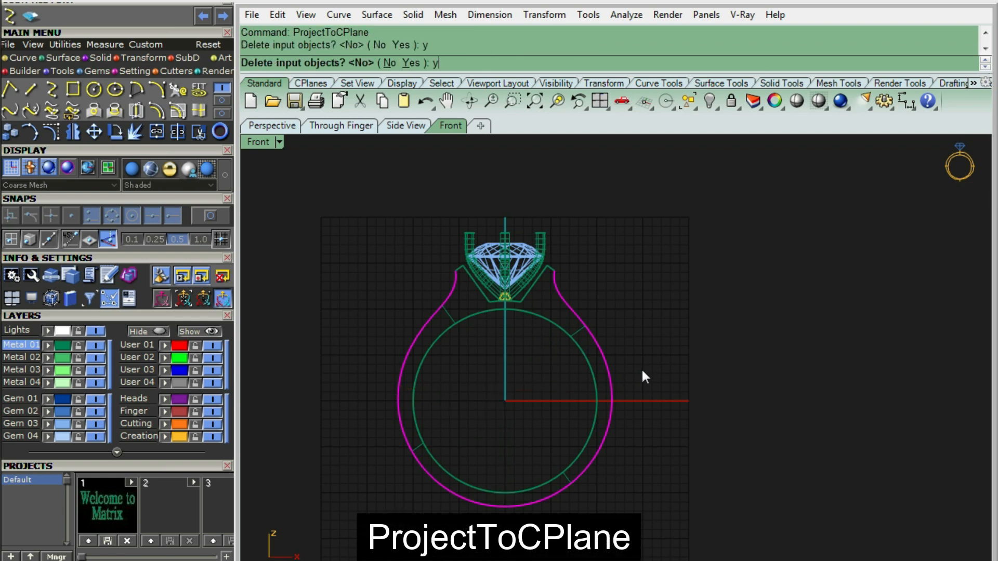
Offset the projected outer curve inward by 0.6 and delete the original projected curve
scroll(571, 344, up, 8)
text(OF)
key(Return)
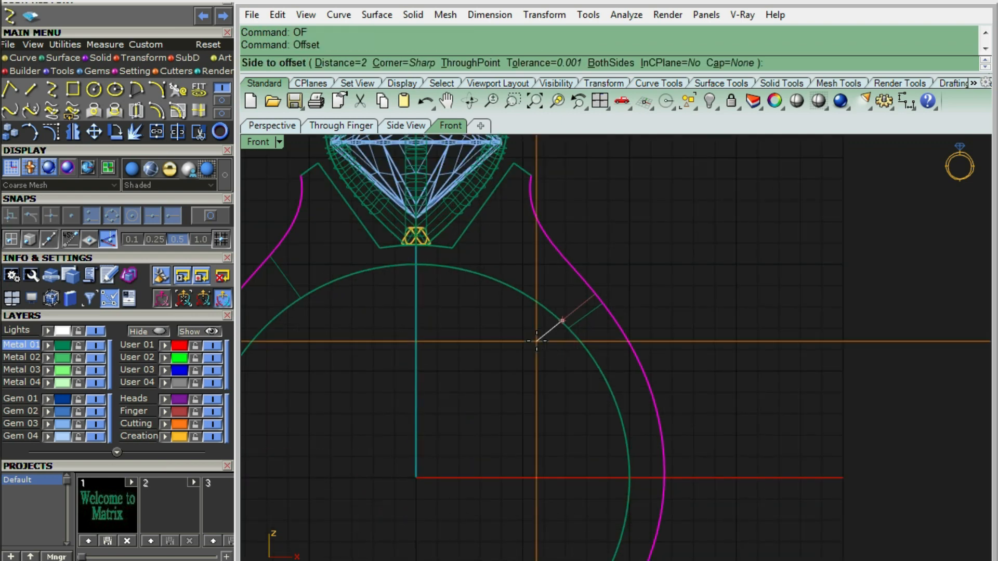
key(Return)
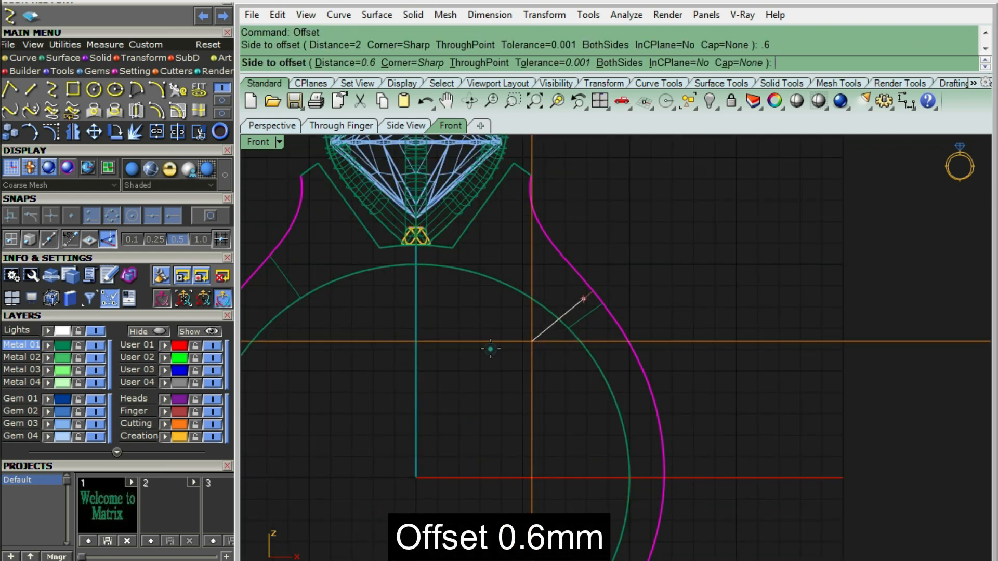
click(491, 349)
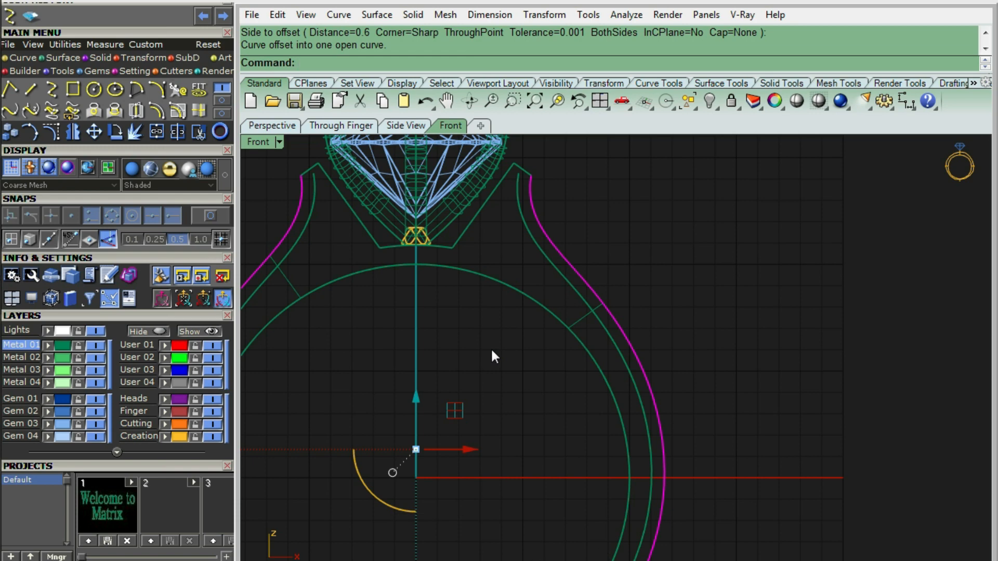
key(Delete)
scroll(494, 313, down, 3)
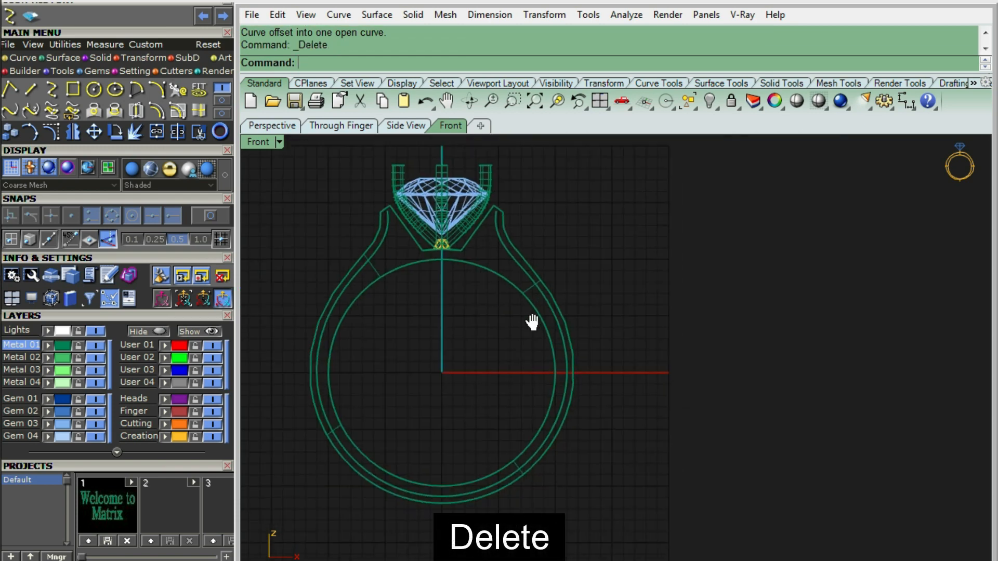
Draw a vertical line from the ring's centre down past the bottom of the shank
key(ctrl+alt+s)
key(ctrl+alt+w)
right_drag(481, 425, 487, 381)
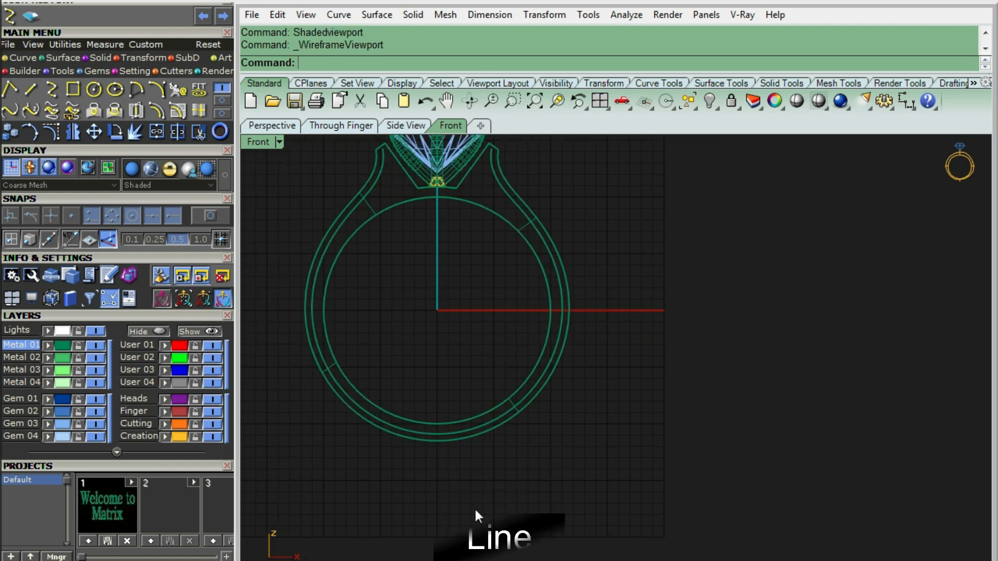
text(Line)
key(Return)
click(436, 311)
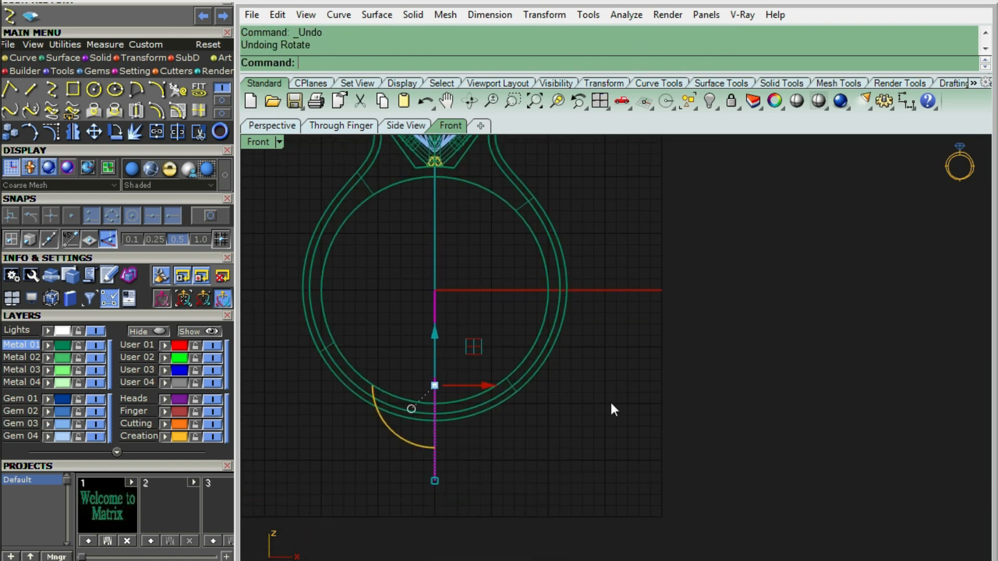
Rotate the vertical line 35 degrees about the origin and check it against the shank in shaded display
text(Rotate)
key(Return)
text(0)
key(Return)
text(35)
key(Return)
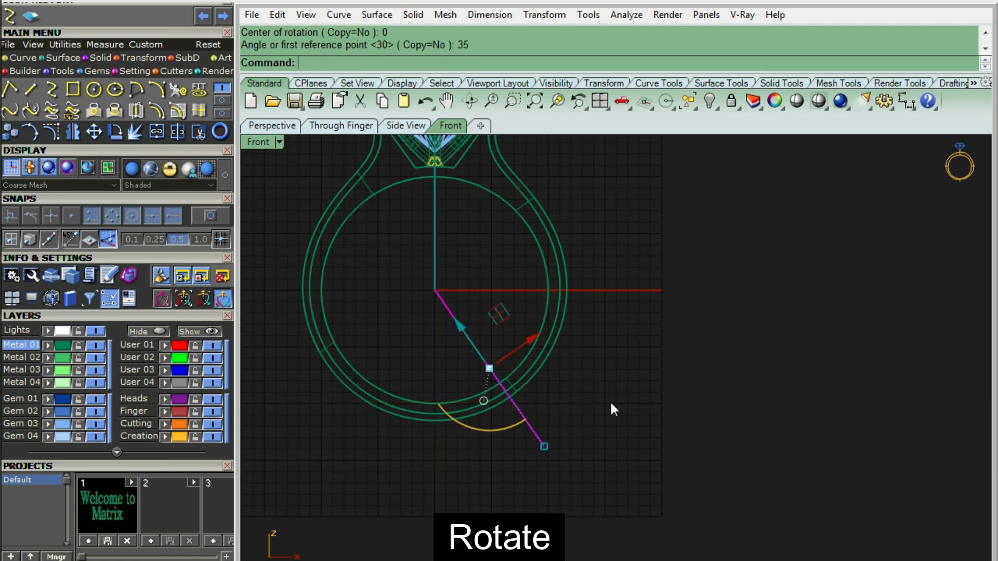
click(611, 402)
key(ctrl+alt+s)
key(ctrl+alt+w)
Draw a BothSides line centred on the right corner below the gem and ending at the right shoulder's inner tip
click(531, 209)
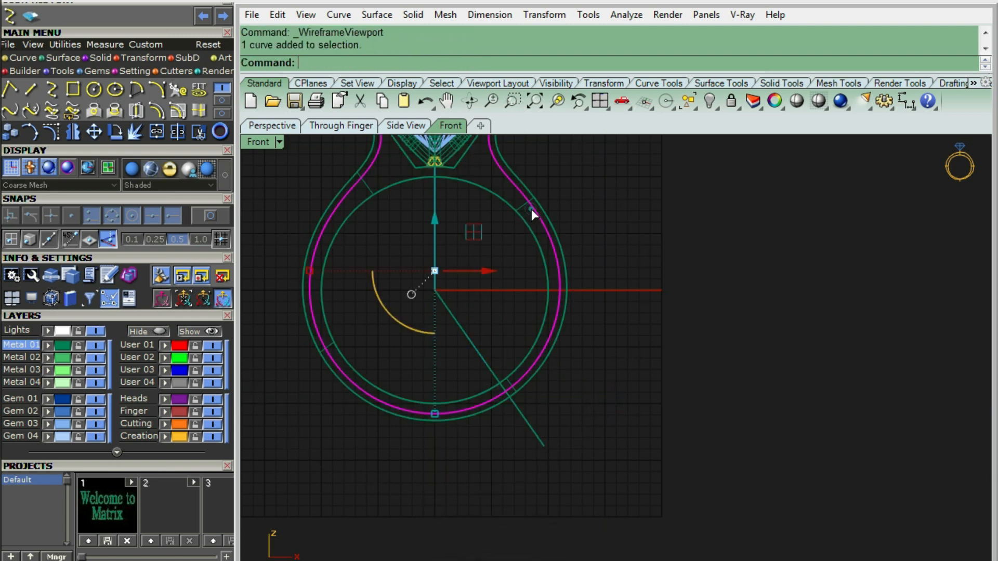
right_drag(561, 245, 567, 272)
scroll(489, 214, up, 5)
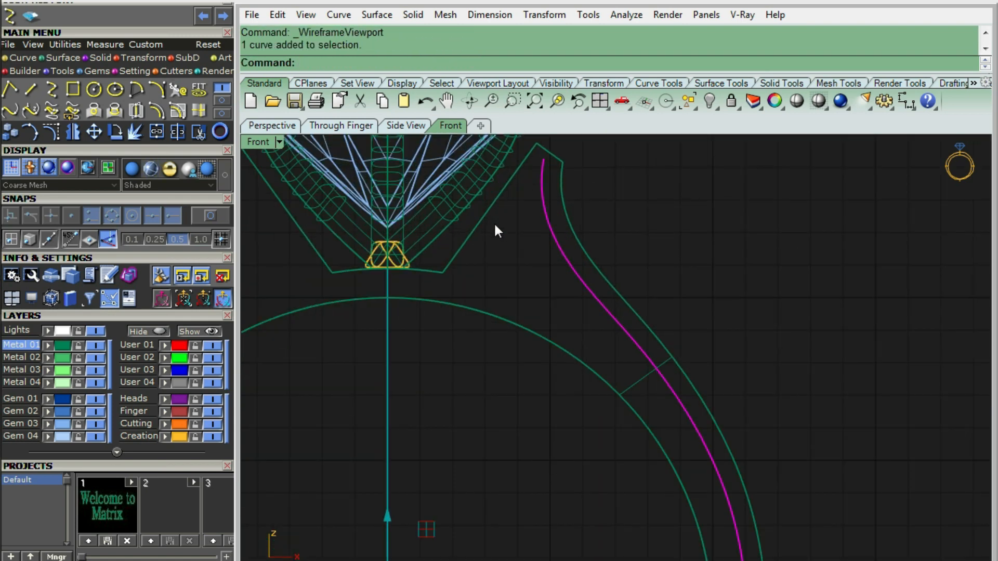
right_drag(508, 260, 517, 305)
text(L)
key(Return)
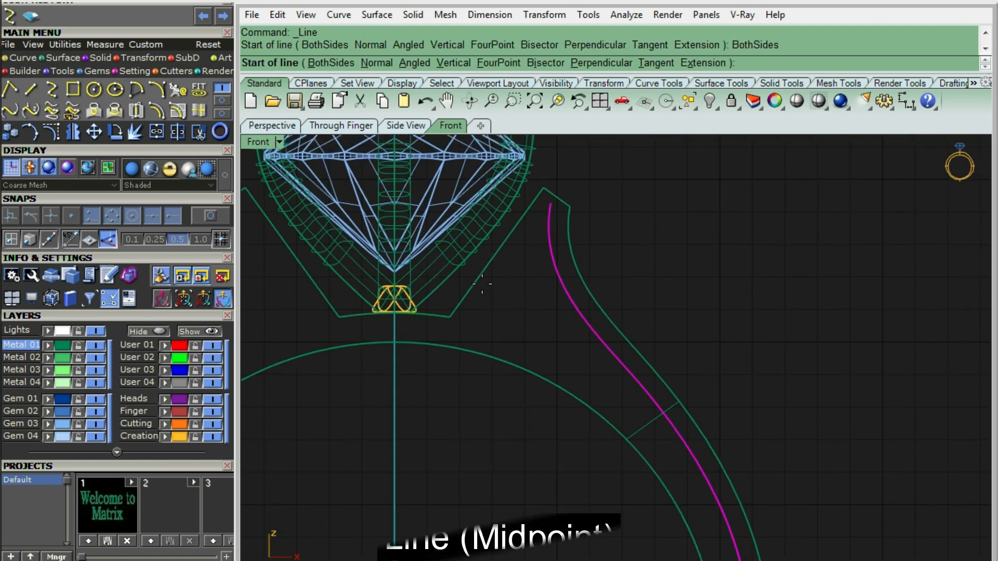
click(450, 317)
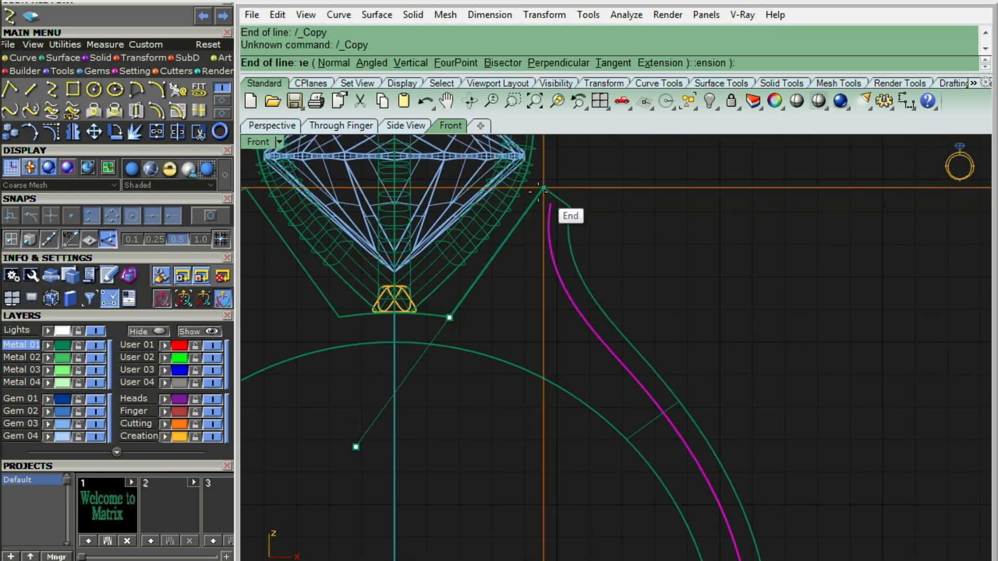
click(538, 191)
Offset the new diagonal line beside the right shoulder outward by 0.6 mm, and delete the original line
text(O)
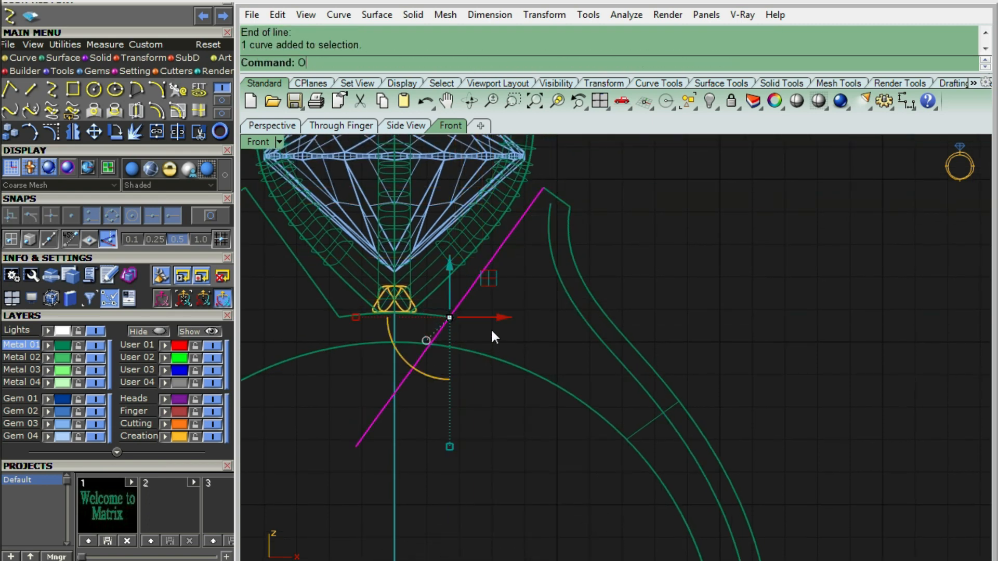
text(ffset)
key(Return)
click(498, 333)
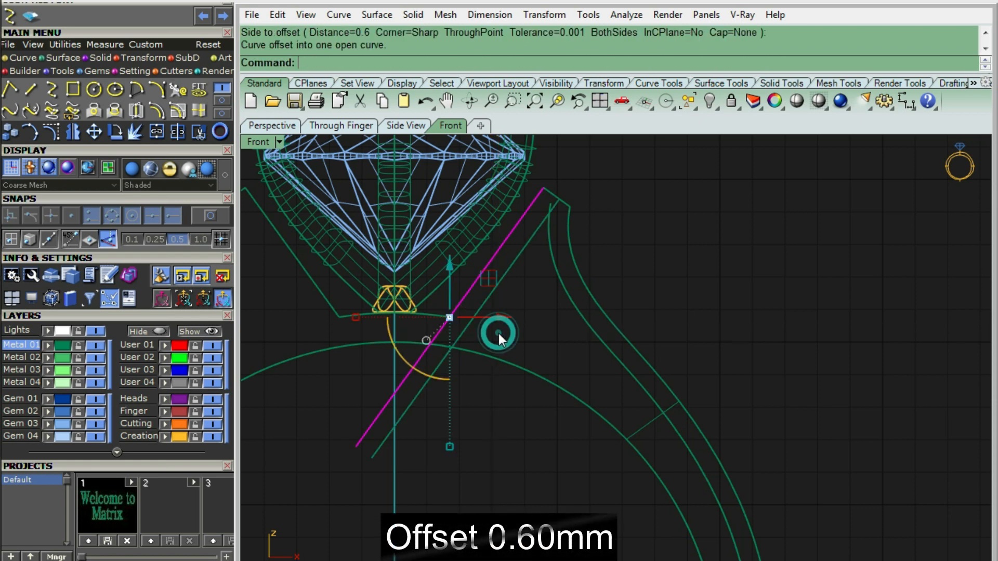
key(Delete)
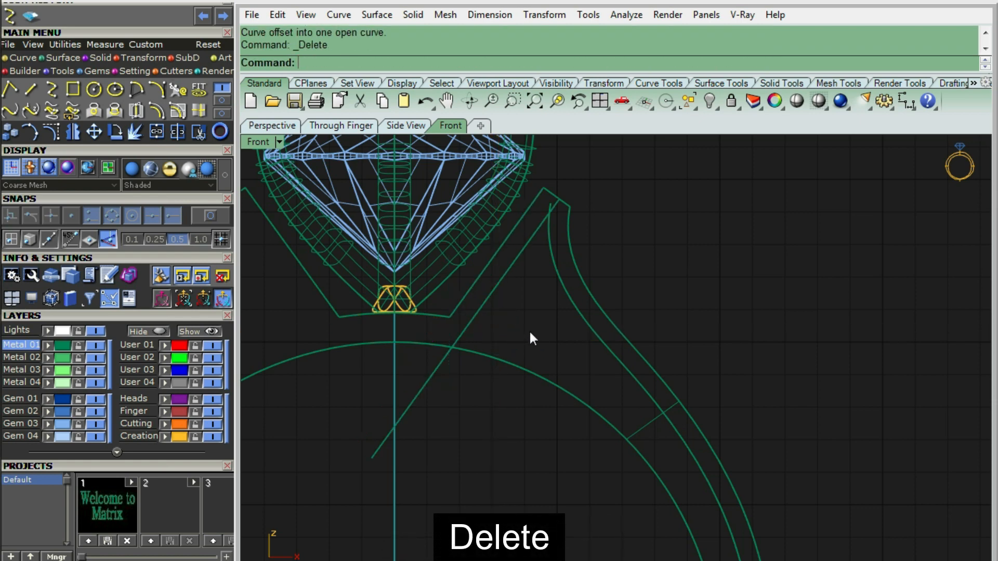
Draw a BothSides line centred on the right shoulder's outer tip and ending at its inner tip
click(477, 312)
scroll(554, 218, up, 3)
shift+click(551, 218)
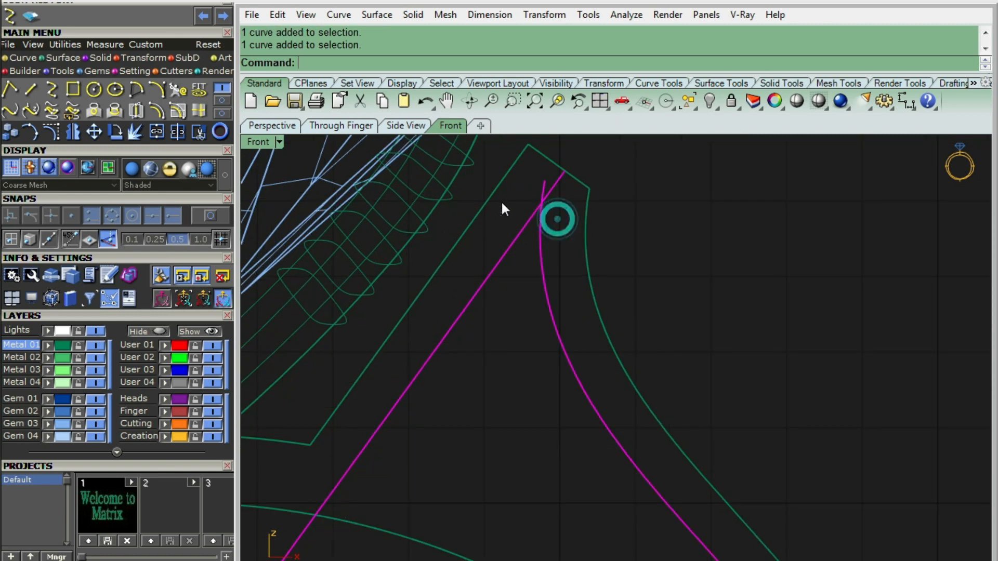
right_drag(617, 281, 600, 369)
key(l)
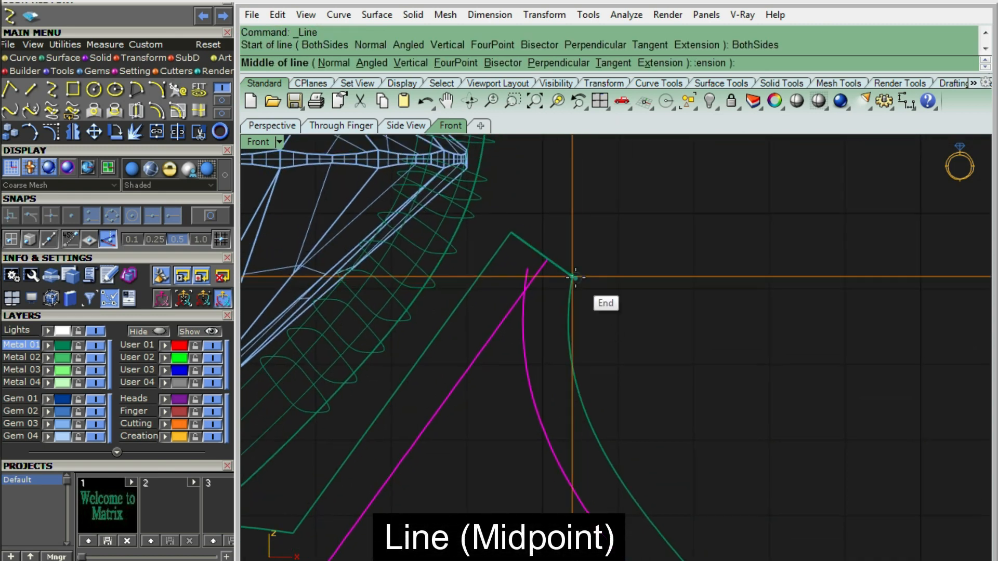
click(572, 276)
click(518, 232)
Offset the line across the right shoulder's tip by 0.8 mm down into the shoulder
click(612, 310)
right_drag(617, 360, 607, 323)
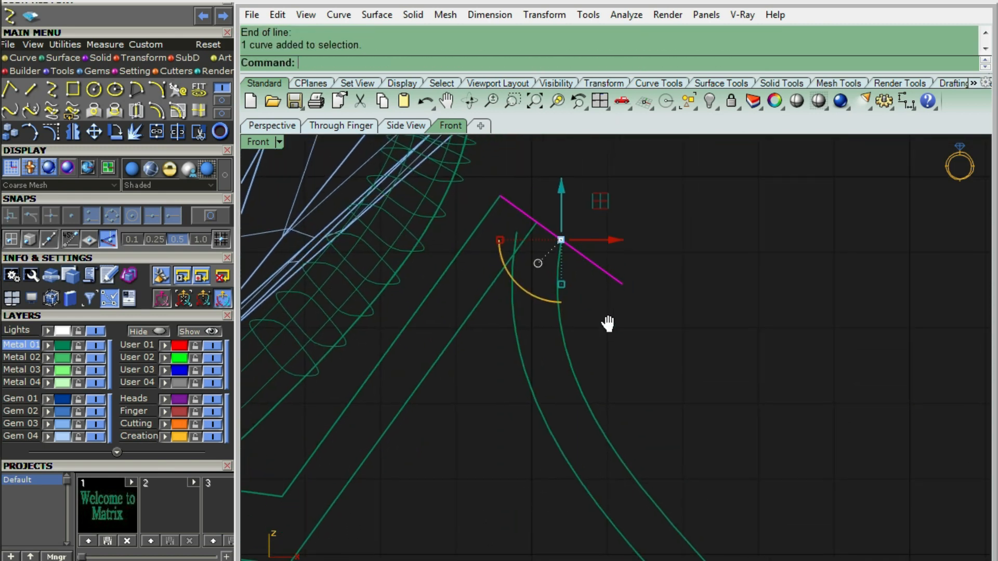
text(OF)
key(Return)
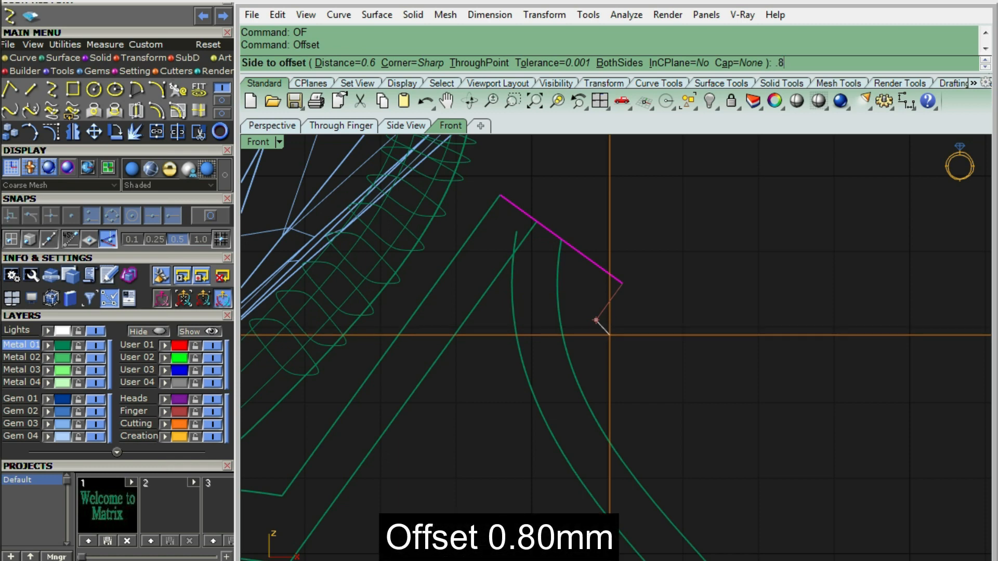
key(Return)
click(608, 334)
Trim the overhanging ends of the three crossing offset curves so they meet as a blunt tip inside the right shoulder
scroll(525, 277, up, 8)
drag(542, 250, 448, 302)
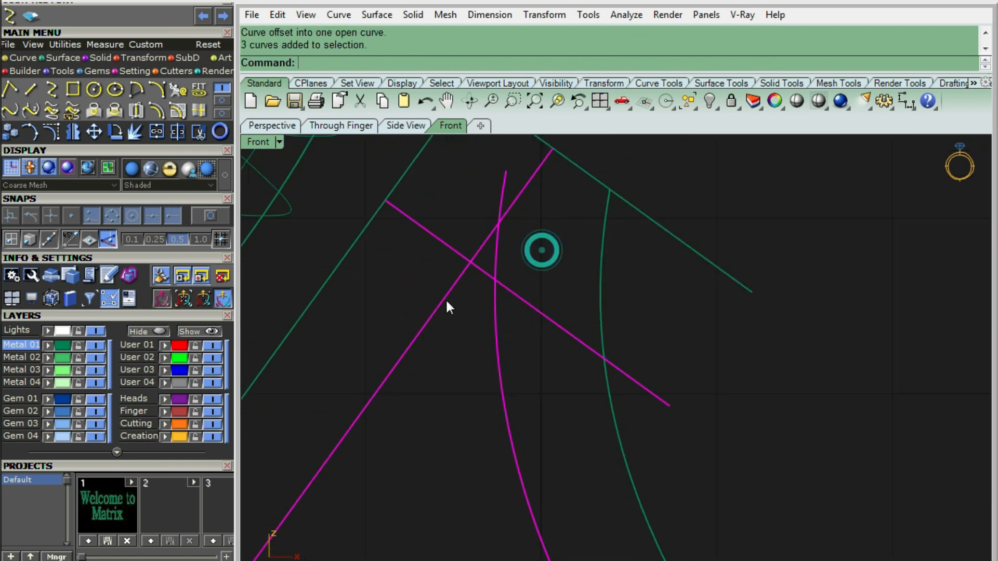
text(TR)
key(Return)
click(543, 236)
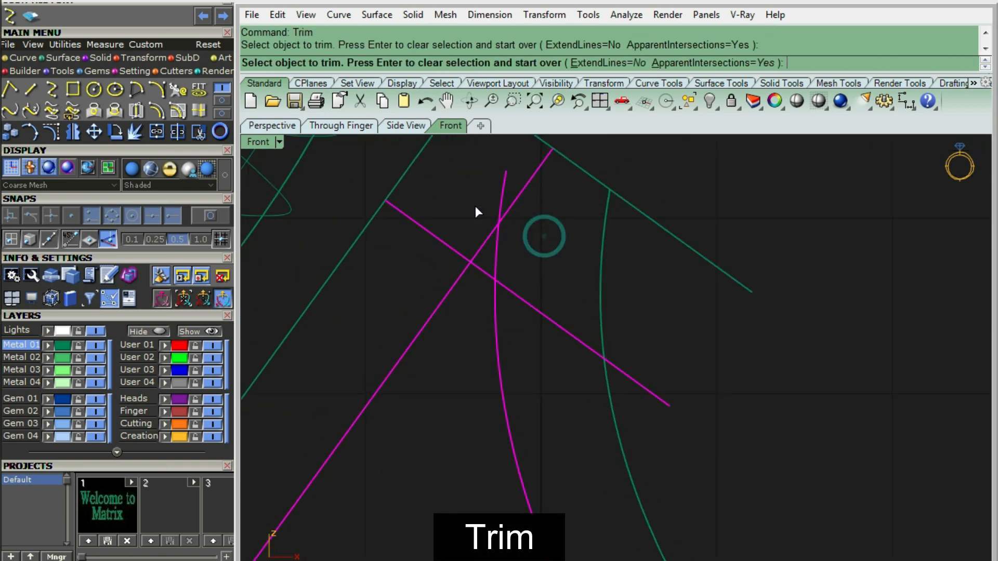
click(438, 224)
click(535, 310)
key(Return)
Delete the original BothSides line lying across the right shoulder's tip
scroll(598, 252, down, 3)
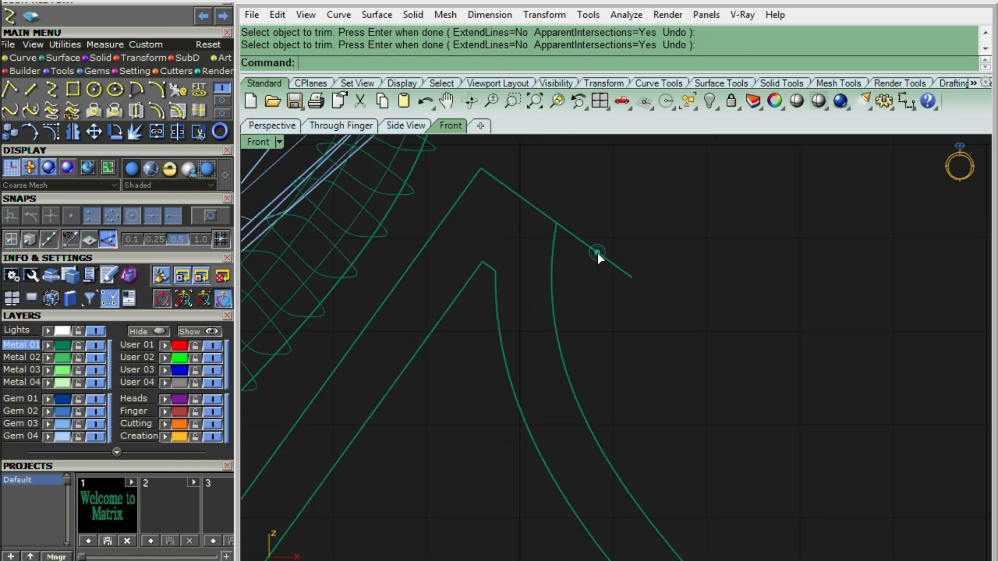
click(597, 253)
scroll(551, 281, down, 7)
key(Delete)
scroll(552, 283, down, 6)
right_drag(606, 311, 582, 277)
scroll(582, 277, down, 4)
right_drag(655, 349, 631, 333)
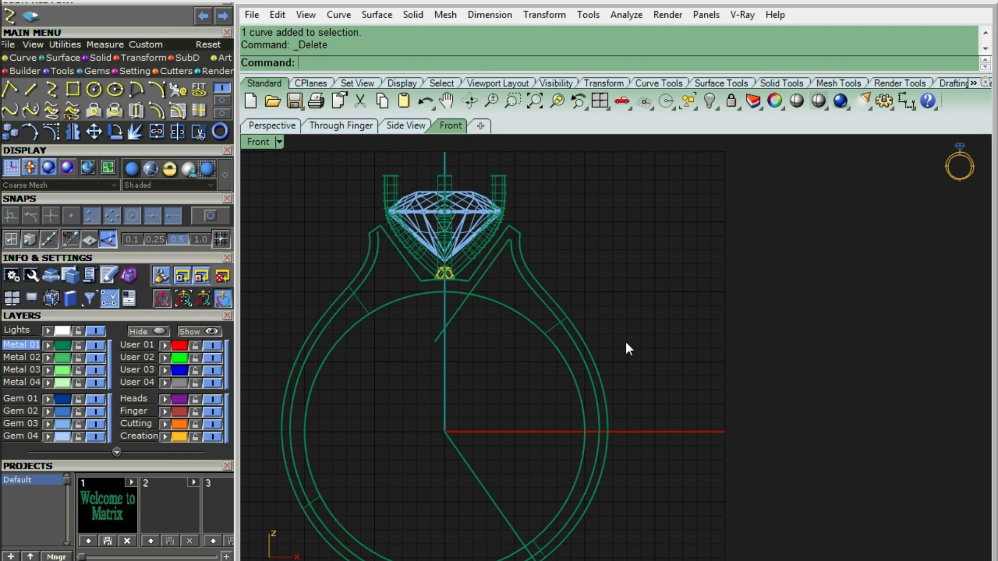
Draw a line inside the finger hole that crosses both the offset diagonal line and the 35-degree line
click(453, 316)
text(Ll)
key(Return)
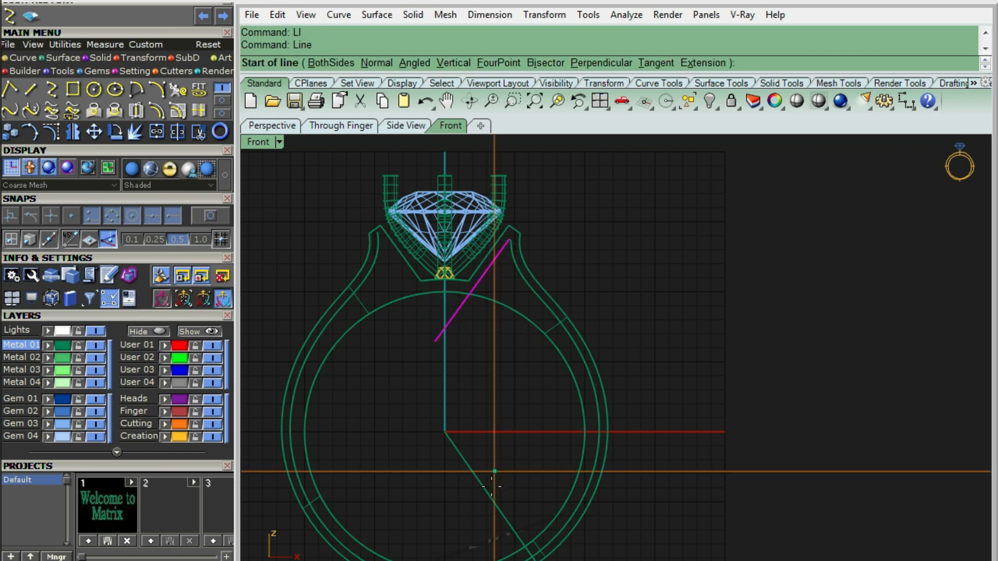
click(492, 486)
scroll(445, 297, up, 3)
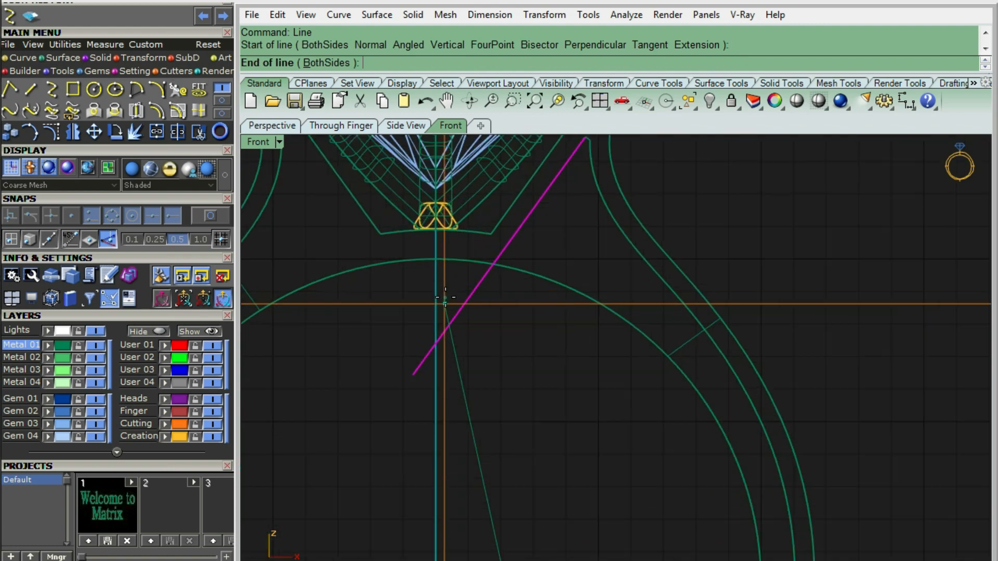
click(445, 298)
Use CurveBoolean with DeleteInput=All on the inner offset curve and boundary lines, keeping the enclosed region on the ring's right half
shift+click(454, 343)
scroll(460, 343, down, 8)
right_drag(520, 351, 463, 250)
scroll(441, 403, up, 4)
shift+click(440, 409)
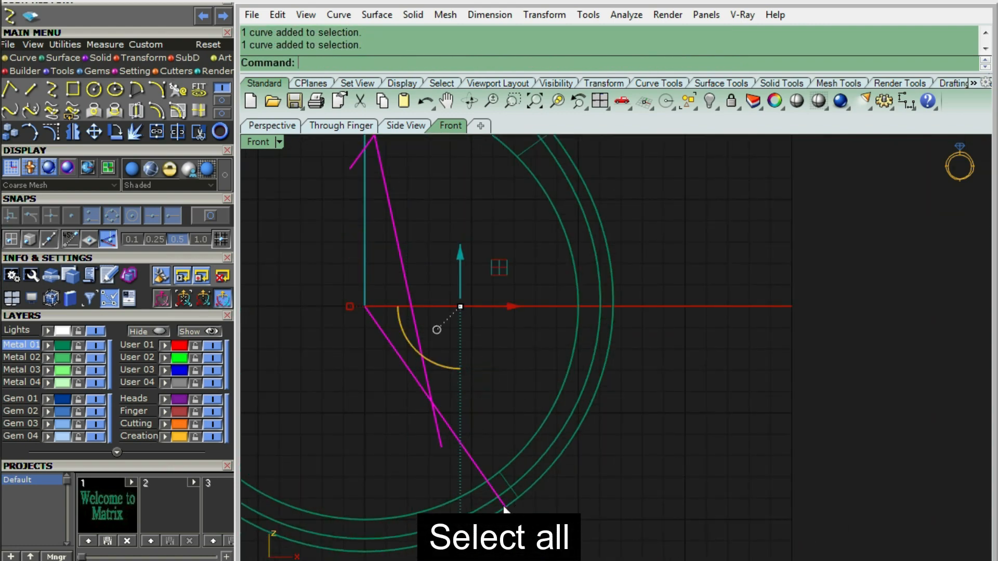
scroll(504, 510, up, 4)
shift+click(471, 508)
scroll(507, 411, down, 8)
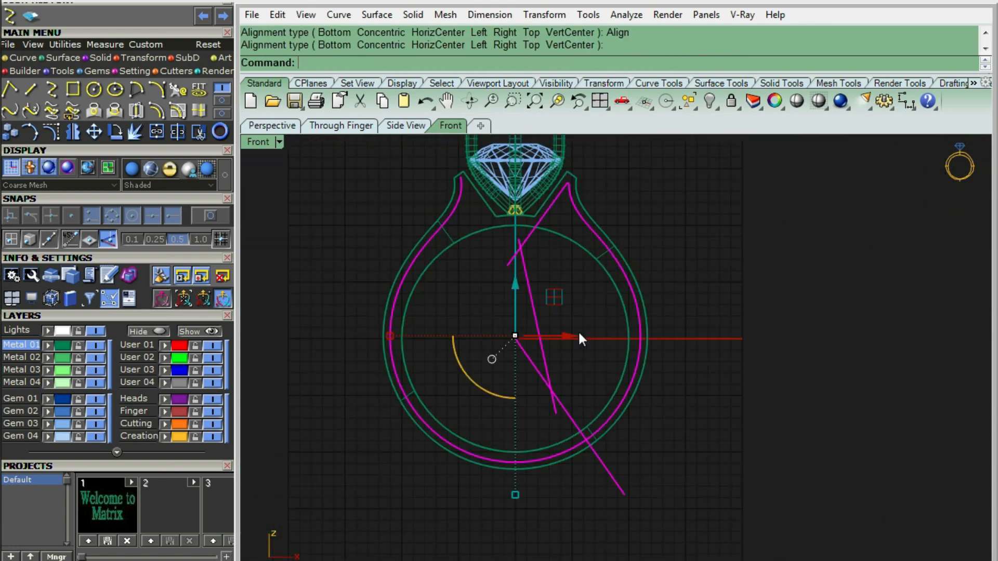
text(CB)
key(Return)
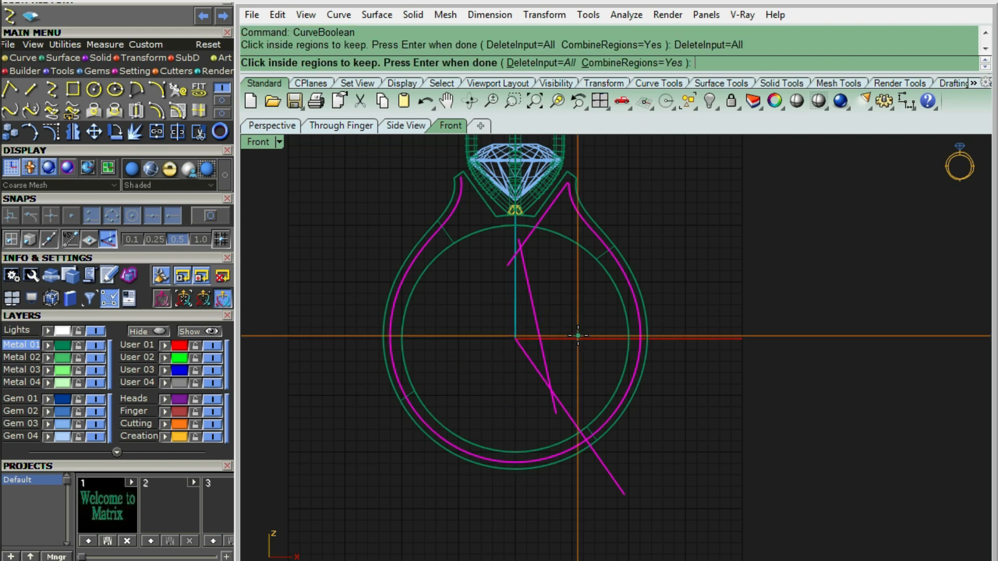
text(d)
key(Return)
text(a)
key(Return)
click(578, 336)
key(Return)
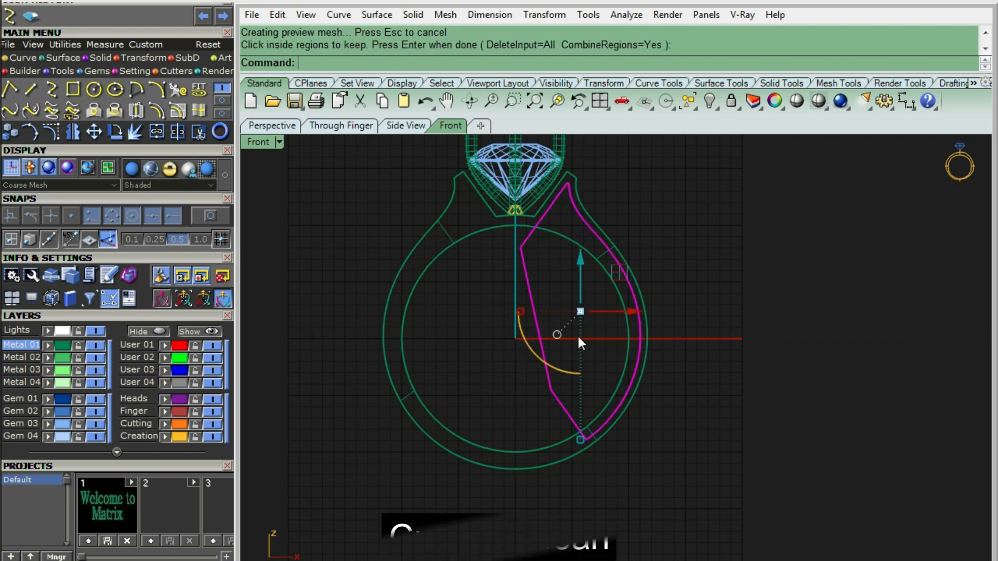
In the Right view, extrude the closed region as a BothSides solid past the shank's width, and delete the source curve
key(F7)
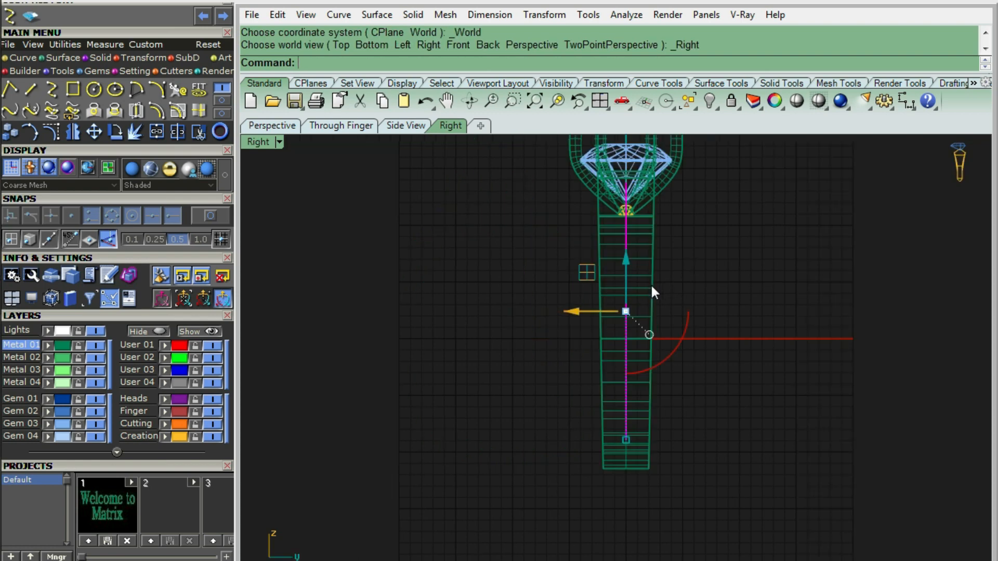
right_drag(652, 286, 591, 308)
text(EC)
key(Return)
scroll(595, 281, up, 6)
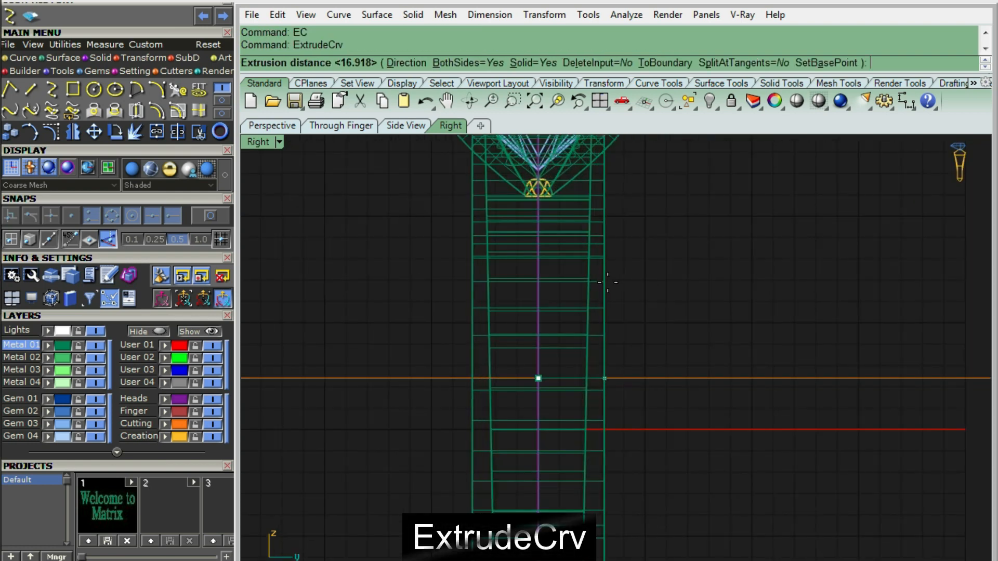
click(609, 285)
key(Delete)
Draw a line along the shank's left tapered edge from near its bottom up to the top of the shoulder
scroll(487, 308, down, 6)
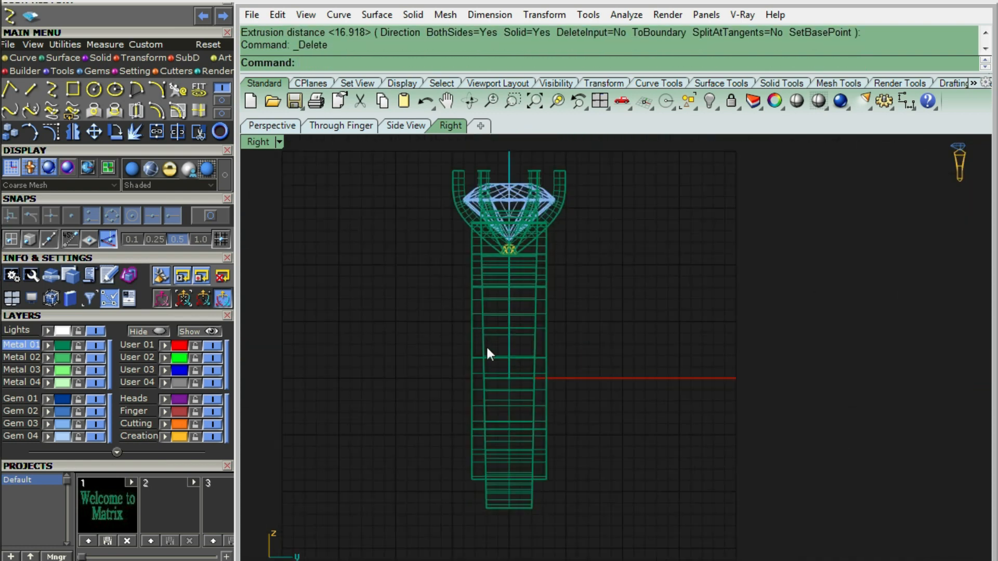
scroll(474, 499, up, 4)
scroll(495, 471, up, 6)
right_drag(499, 472, 493, 483)
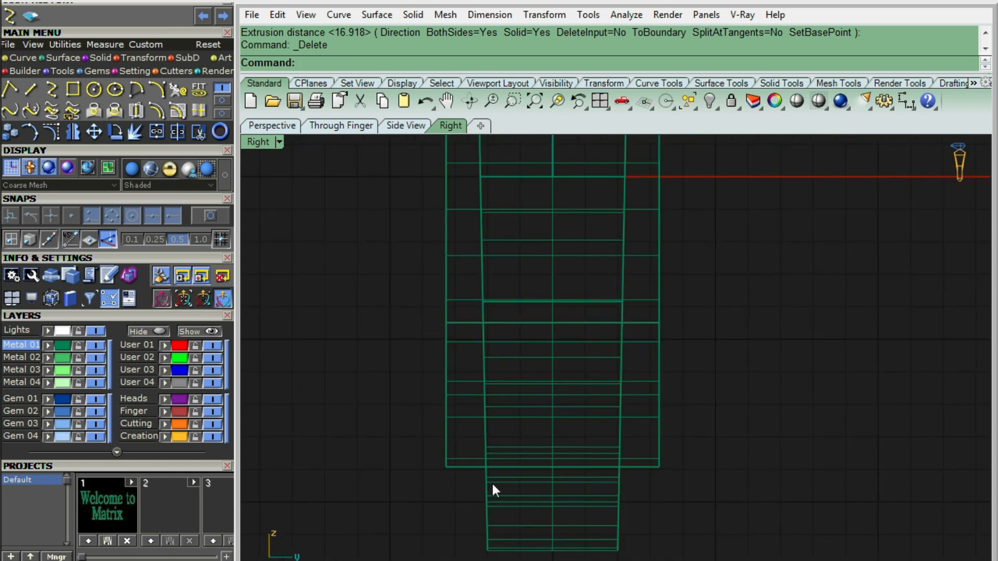
text(LI)
key(Return)
click(484, 533)
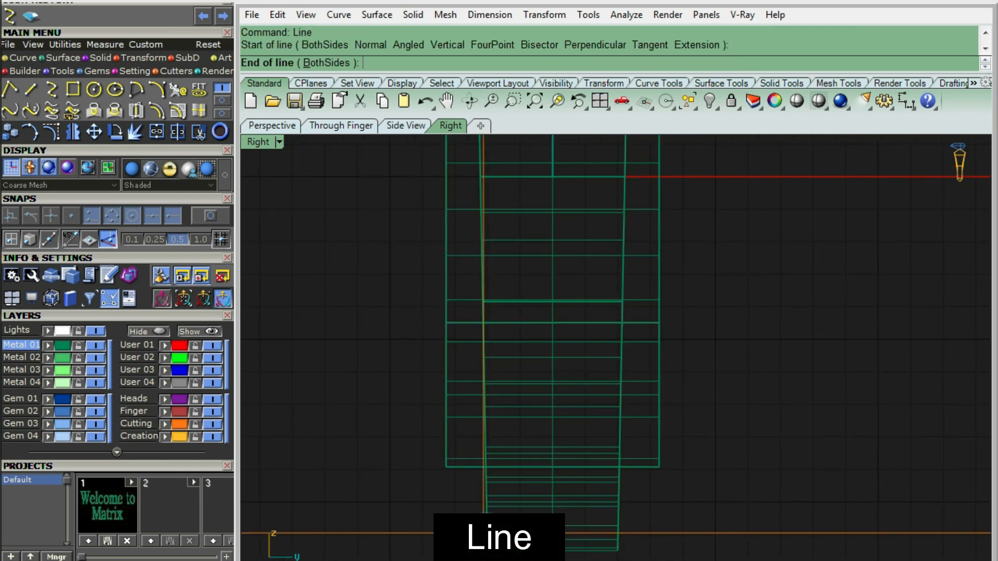
scroll(457, 528, down, 8)
right_drag(455, 405, 449, 456)
scroll(456, 292, up, 10)
right_drag(454, 214, 454, 242)
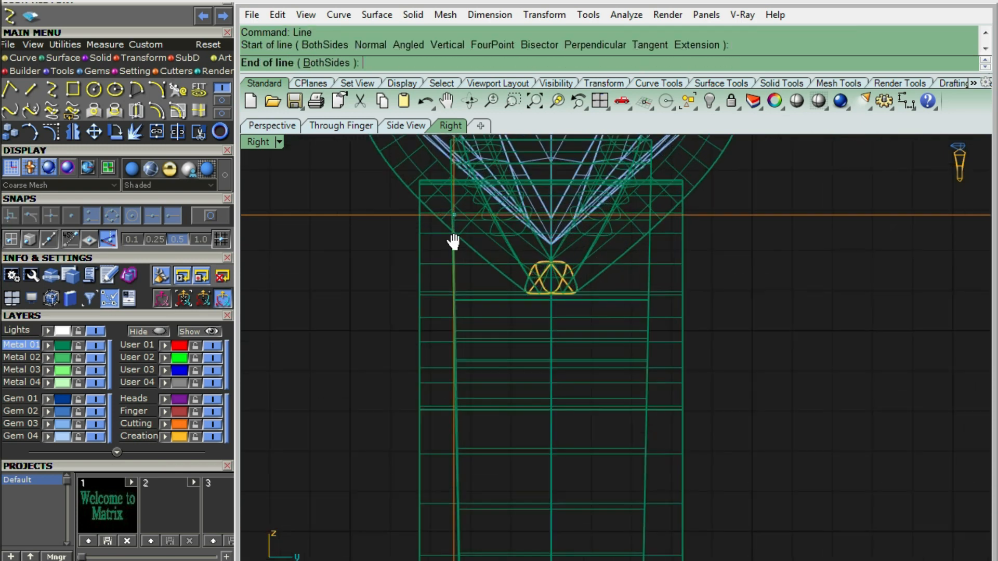
scroll(454, 241, up, 6)
click(455, 237)
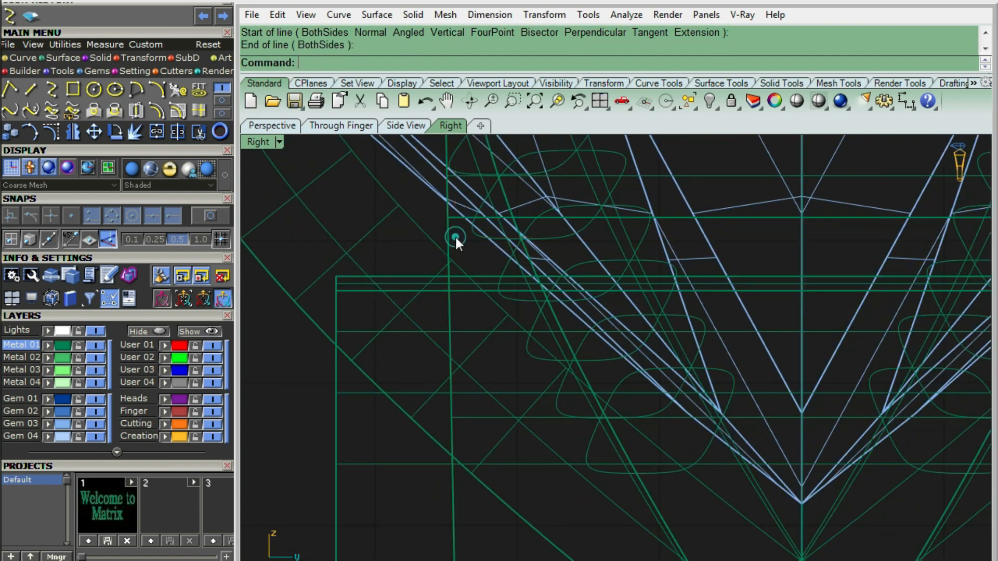
Offset the tapered edge line 0.7 mm toward the shank's centre, delete the original line and select the offset one
scroll(435, 228, down, 6)
text(O)
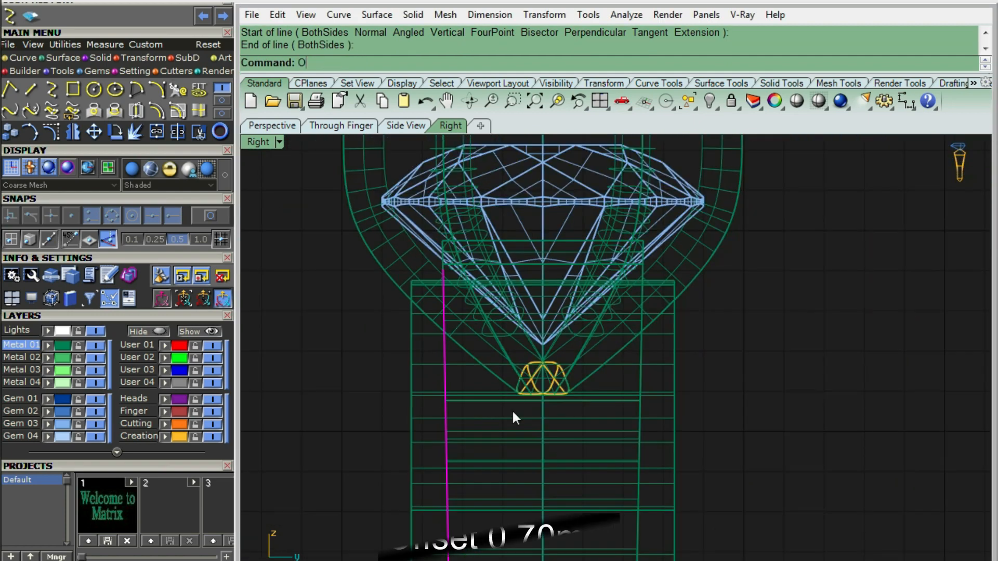
text(ffset)
key(Return)
right_drag(515, 418, 501, 350)
click(500, 345)
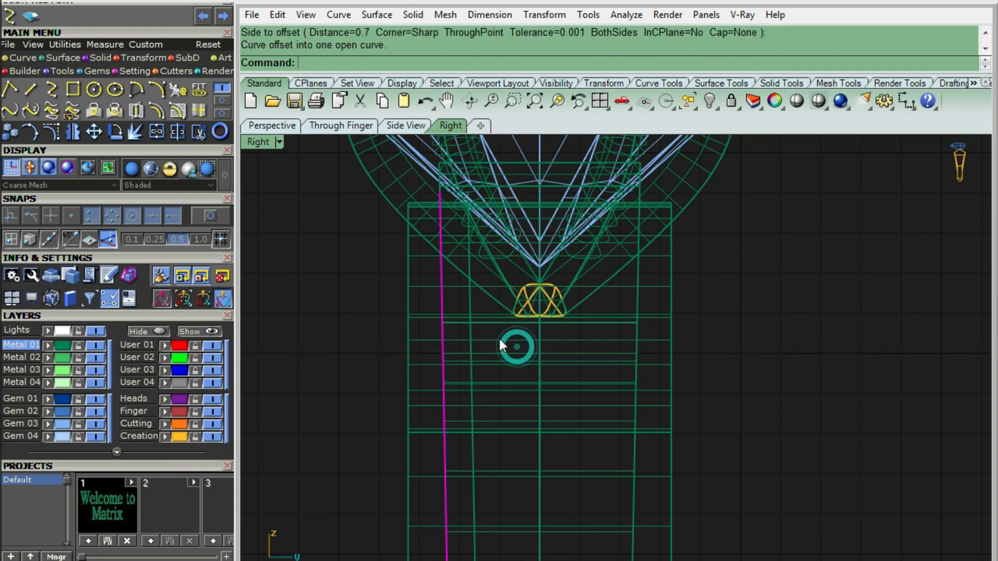
scroll(452, 329, down, 8)
scroll(459, 328, up, 4)
key(Delete)
click(462, 327)
right_click(463, 324)
scroll(462, 324, down, 8)
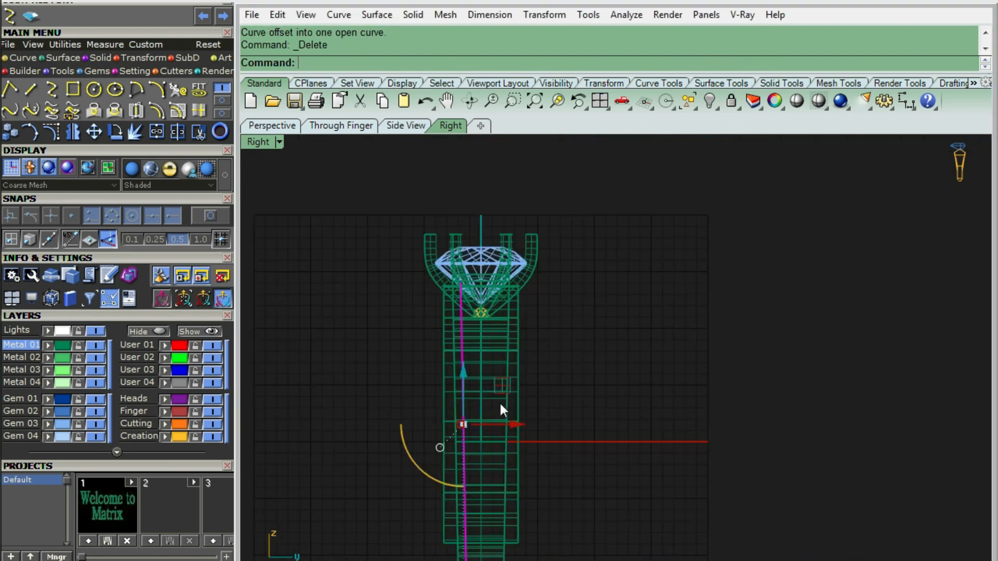
Draw a 3Point rectangle along the full offset line, extending outward past the shank's left side, and delete the guide line
scroll(461, 460, up, 8)
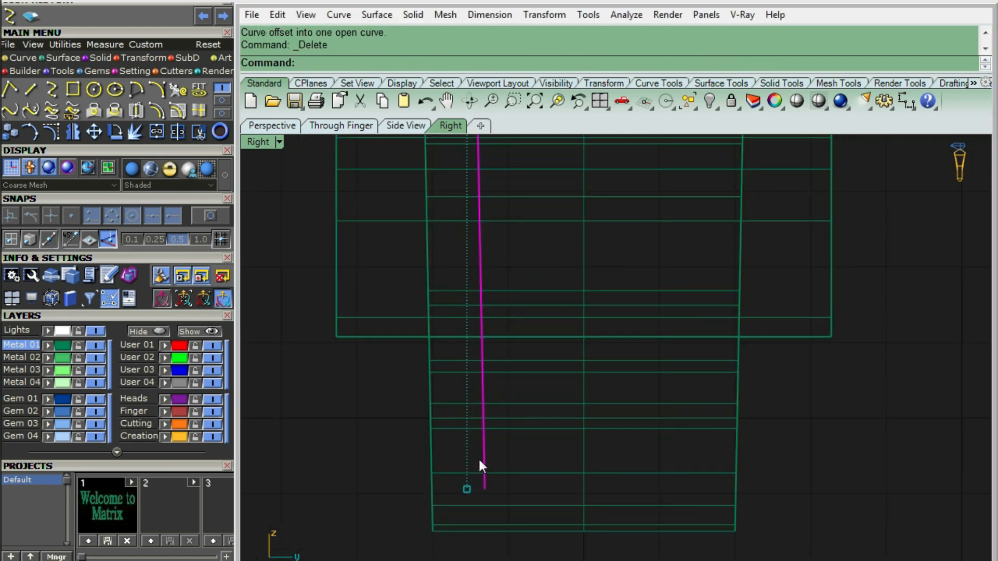
text(r)
key(Return)
click(490, 453)
scroll(446, 437, down, 12)
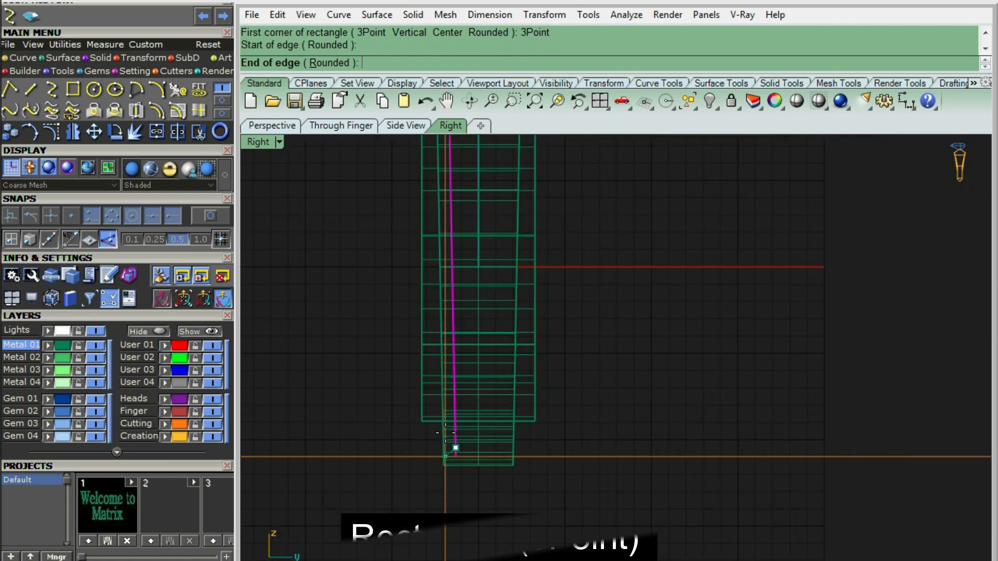
scroll(447, 364, down, 3)
scroll(439, 291, up, 10)
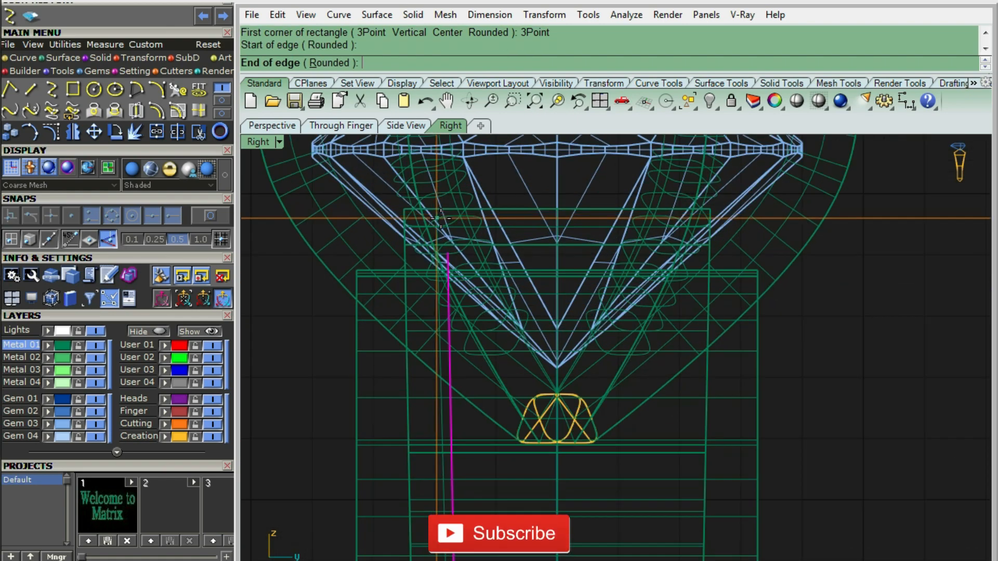
scroll(440, 219, up, 3)
click(448, 254)
scroll(452, 267, down, 3)
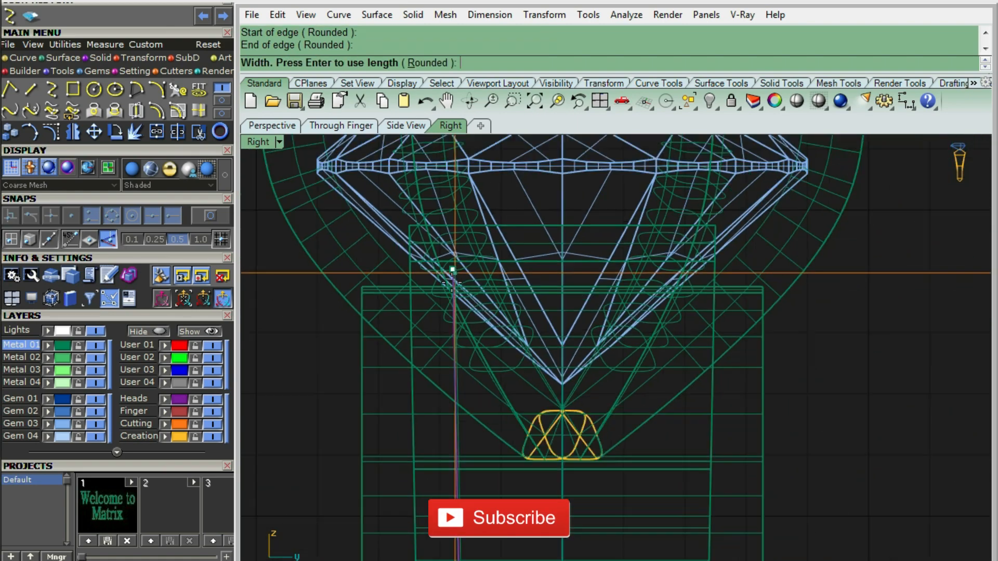
scroll(451, 284, down, 6)
click(365, 366)
key(Delete)
Mirror the tapered rectangle across the Y axis to the shank's other side, and group both rectangles
scroll(388, 304, down, 4)
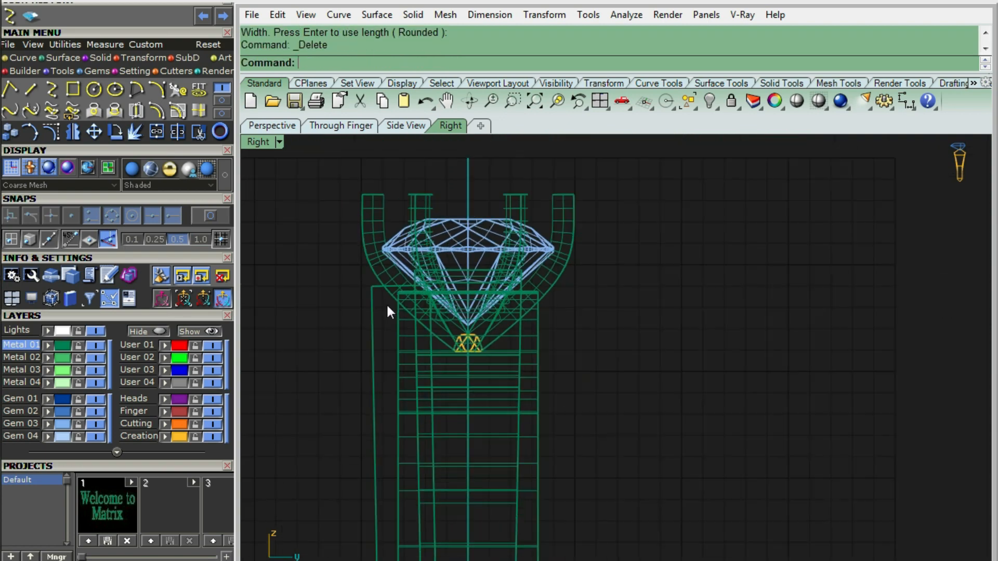
scroll(386, 307, down, 4)
click(381, 316)
scroll(383, 319, down, 6)
right_drag(492, 353, 490, 306)
key(m)
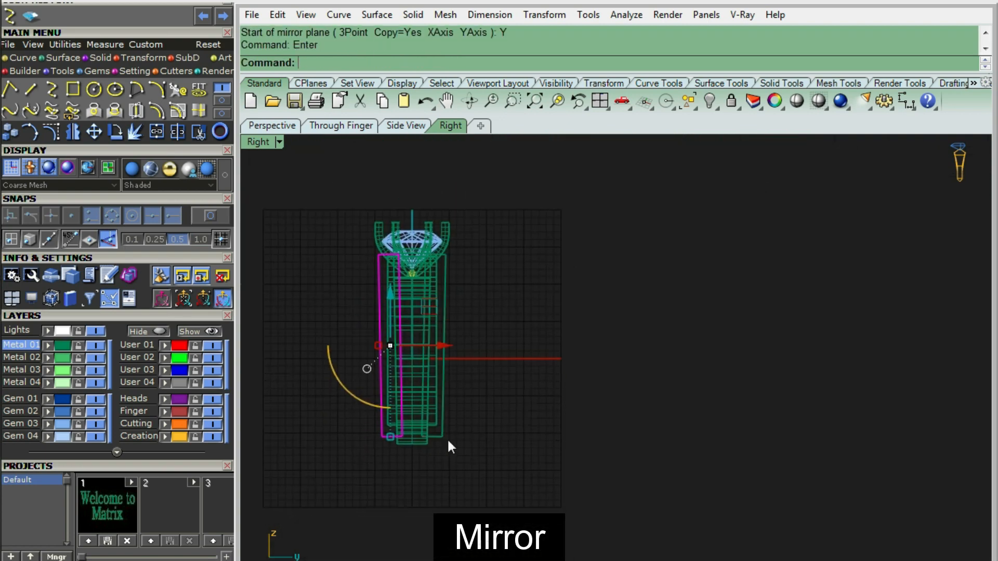
shift+click(441, 438)
key(ctrl+g)
Extrude the two tapered rectangles to both sides as solids running past the shank's full width, and delete the source curves
key(ctrl+F1)
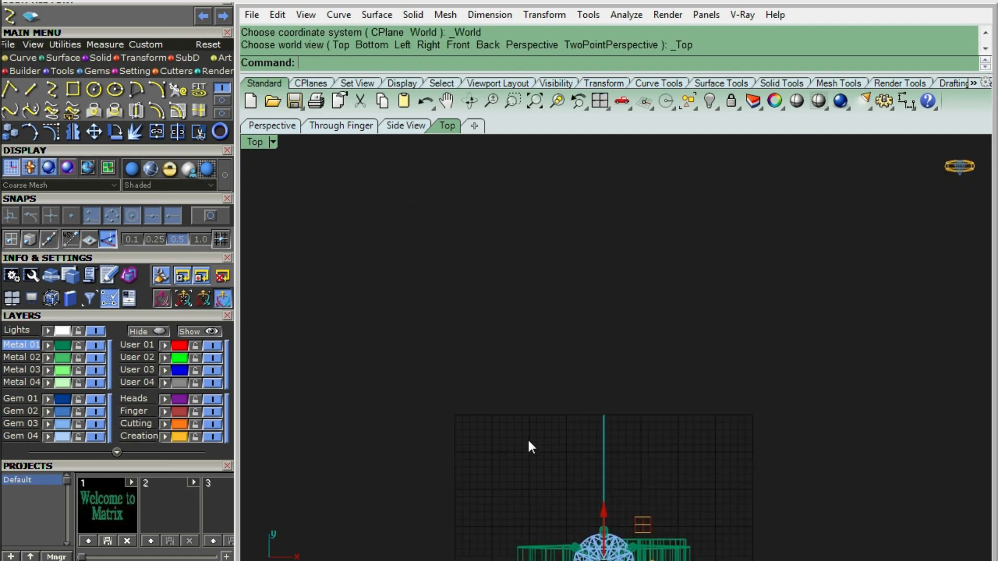
right_drag(603, 420, 508, 267)
text(EC)
key(Return)
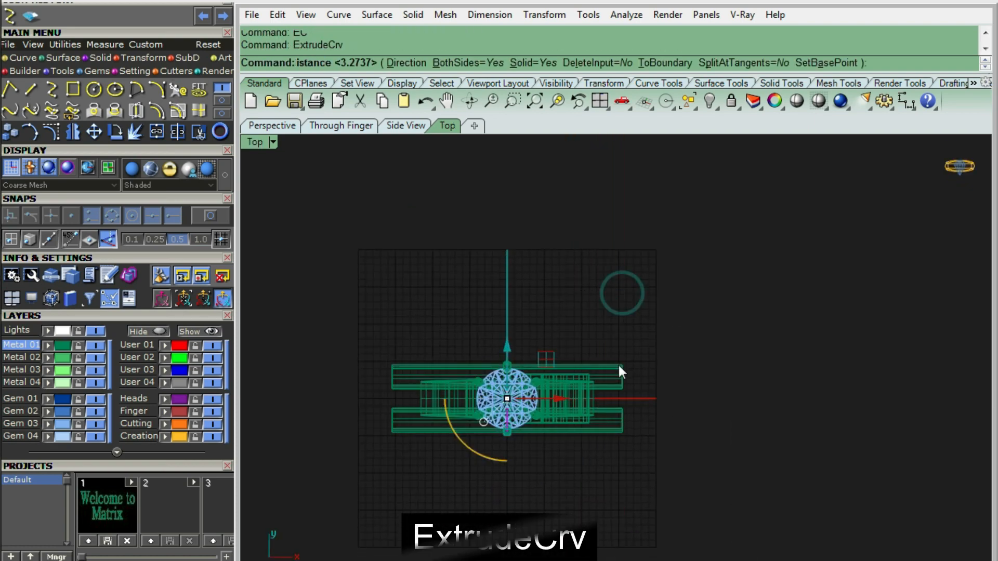
key(Return)
key(Delete)
Subtract the two tapered slabs from the shank cutter with BooleanDifference, and delete the slabs
scroll(586, 389, up, 10)
click(585, 367)
right_drag(647, 435, 623, 347)
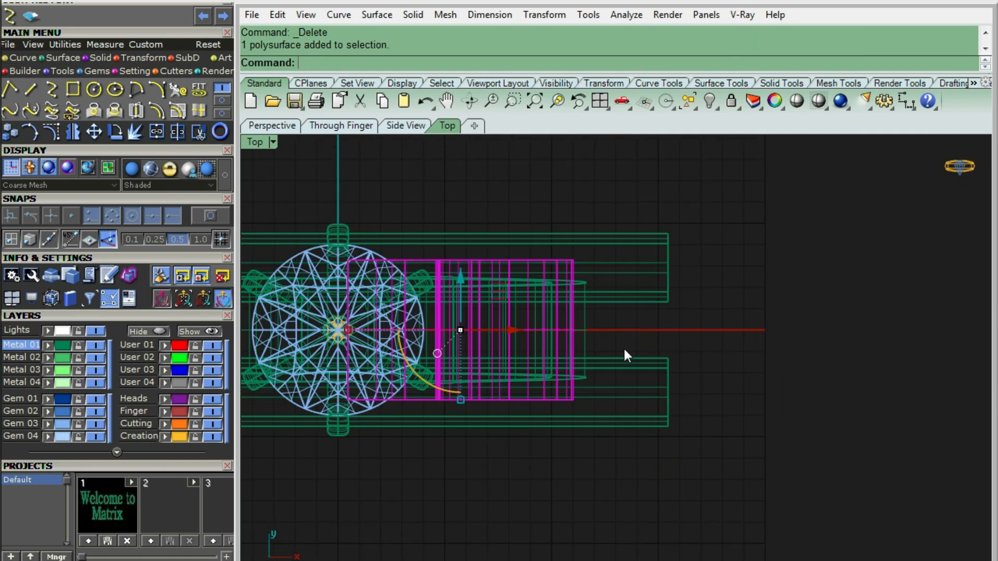
scroll(597, 384, down, 6)
text(BD)
key(Return)
drag(678, 247, 627, 418)
key(Return)
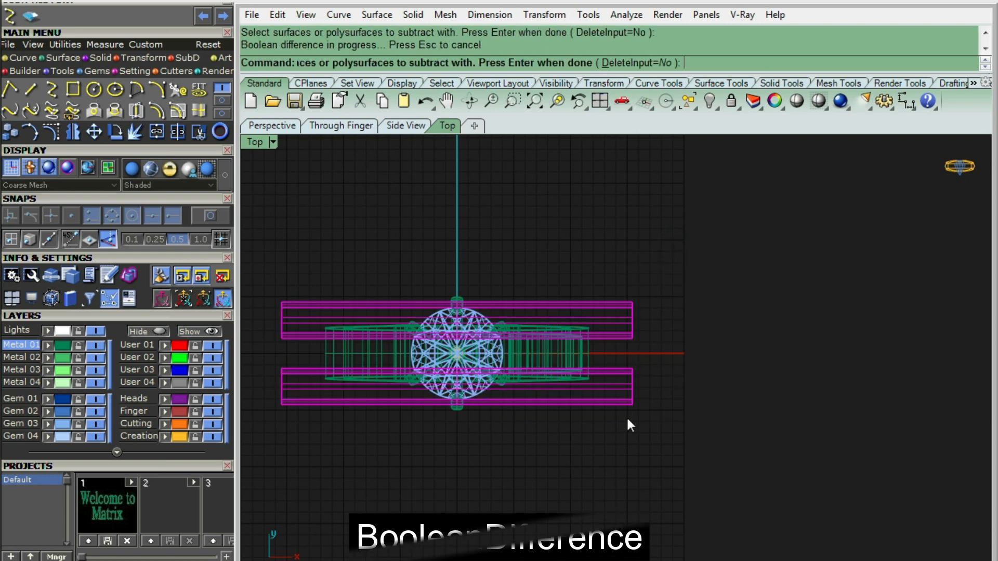
drag(675, 253, 616, 419)
key(Delete)
Put the trimmed shank cutter on the Cutting layer and mirror it across the Y axis in the Front view
scroll(544, 370, up, 6)
key(ctrl+alt+s)
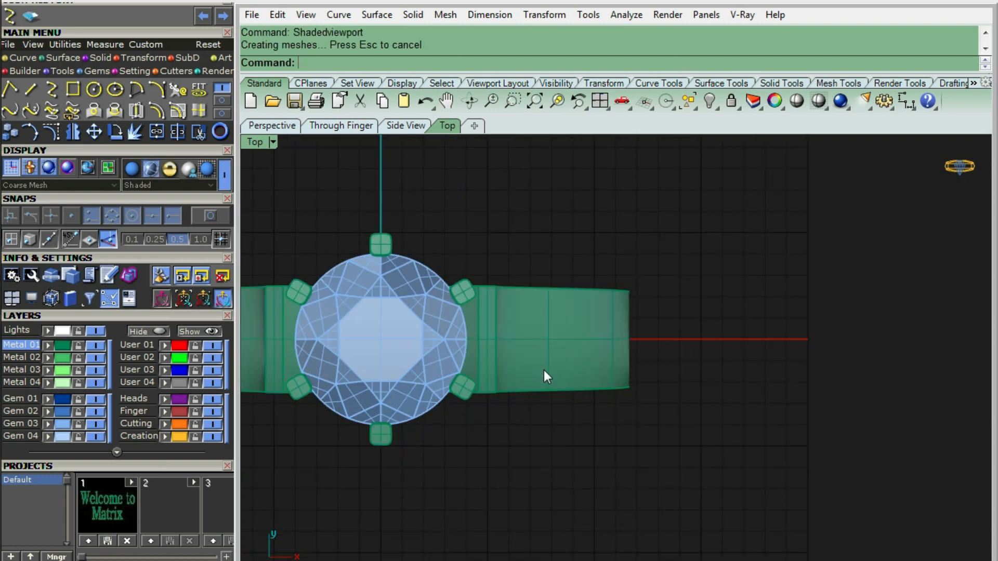
key(ctrl+F2)
click(494, 351)
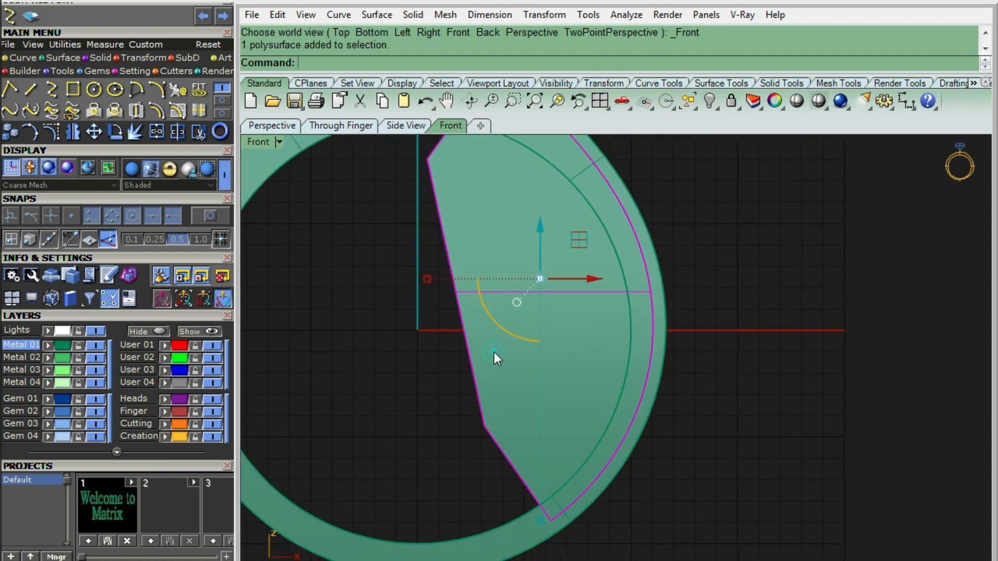
click(163, 424)
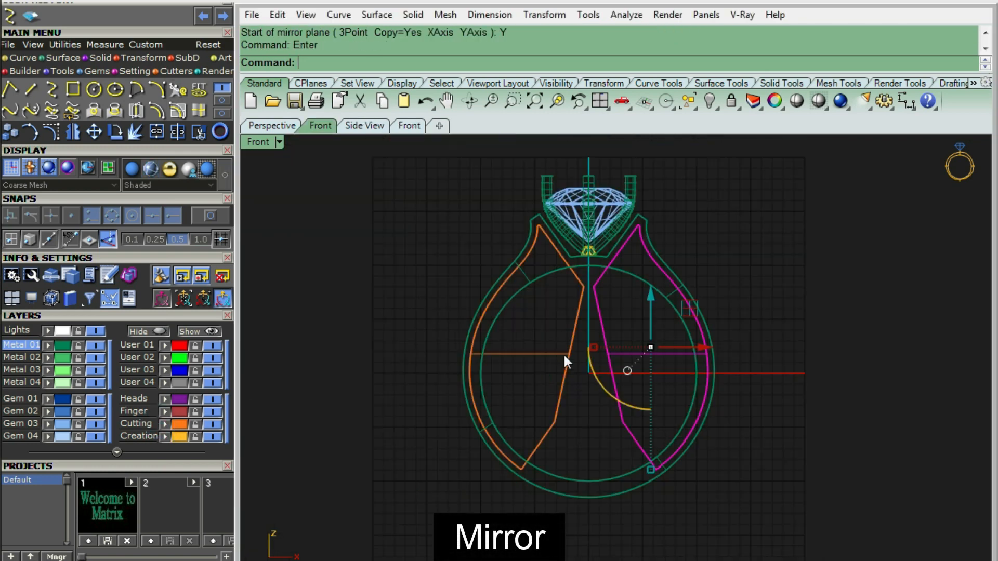
Select the mirrored cutter together with the original and group the two, with the viewport shaded
click(559, 351)
key(ctrl+alt+s)
key(ctrl+g)
click(736, 252)
Subtract the grouped cutters from the shank with BooleanDifference, and delete the cutters
scroll(638, 260, up, 4)
click(638, 264)
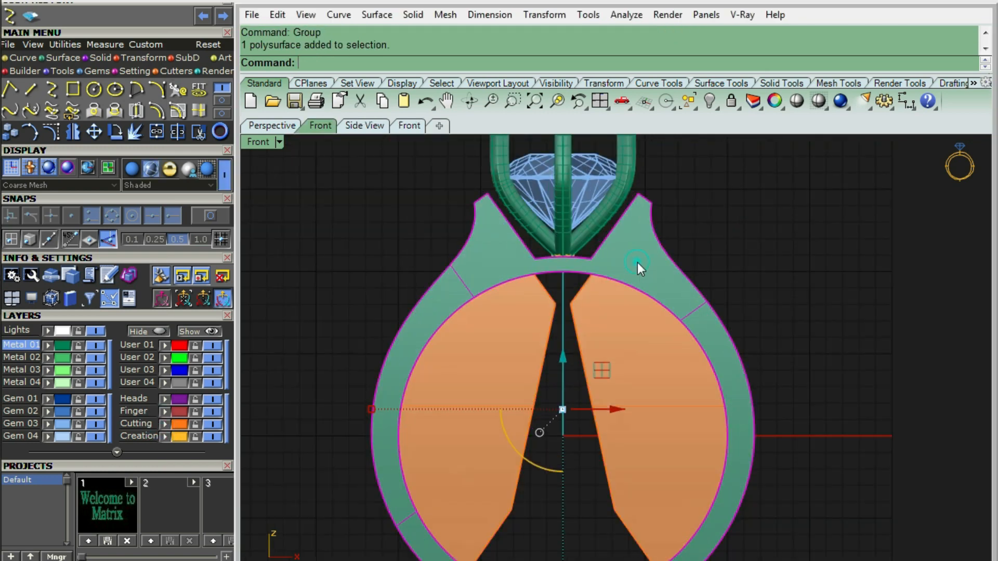
right_drag(571, 367, 572, 357)
text(Bd)
key(Return)
click(587, 337)
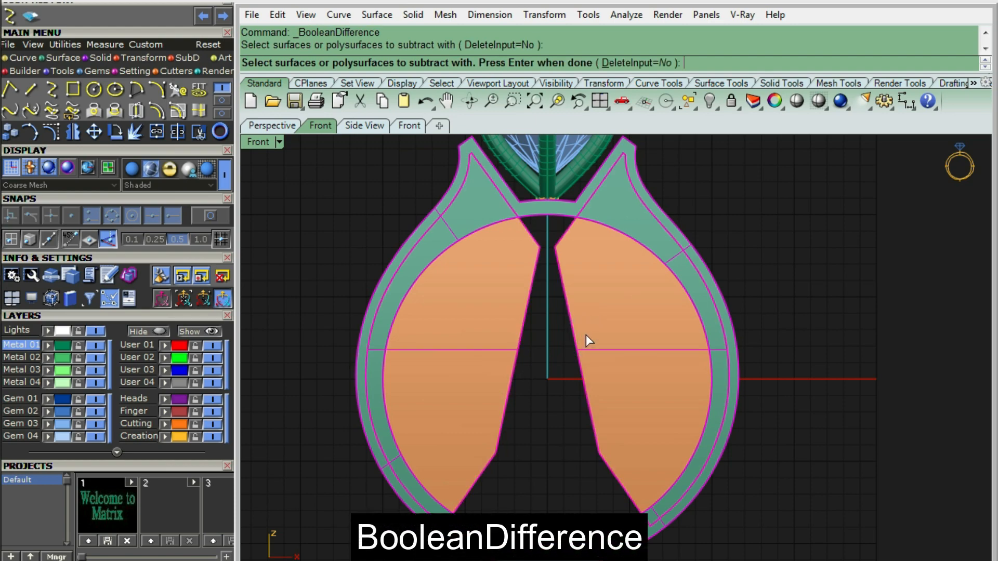
key(Return)
click(464, 320)
key(Delete)
Examine the hollowed pockets on the inside of the shank in a shaded display from several angles
scroll(515, 333, down, 2)
scroll(637, 284, up, 6)
ctrl+shift+right_drag(616, 344, 548, 347)
text(S)
key(Return)
scroll(550, 347, down, 6)
mouse_move(574, 278)
ctrl+shift+right_down()
mouse_move(454, 375)
mouse_move(501, 359)
mouse_move(412, 352)
mouse_move(680, 272)
mouse_move(717, 312)
mouse_move(588, 379)
mouse_move(566, 449)
mouse_move(613, 421)
ctrl+shift+right_up()
scroll(609, 429, up, 5)
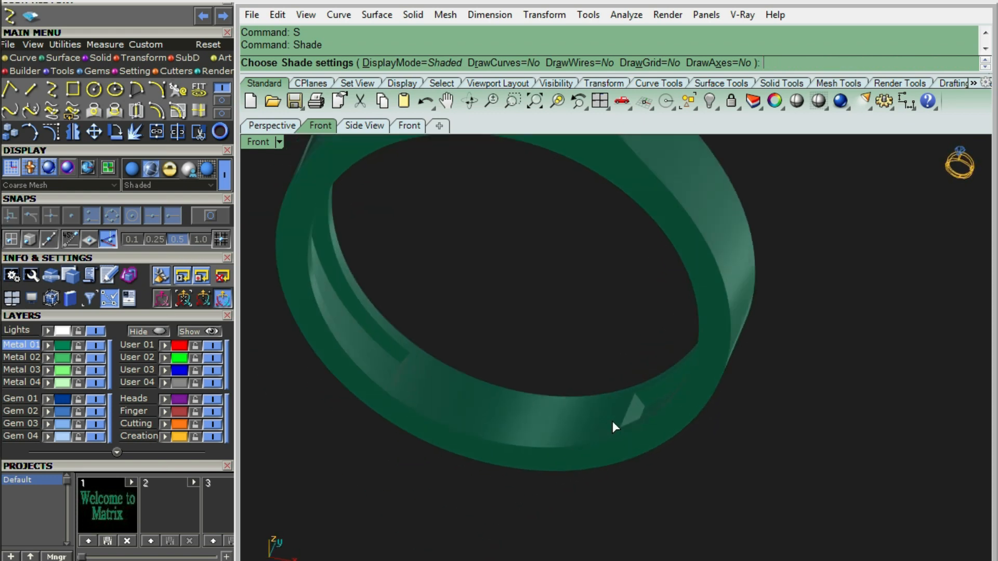
key(Escape)
Fillet the opening edge at the lower end of the left shank pocket with a 0.6 mm radius
scroll(416, 379, up, 8)
text(FE)
key(Return)
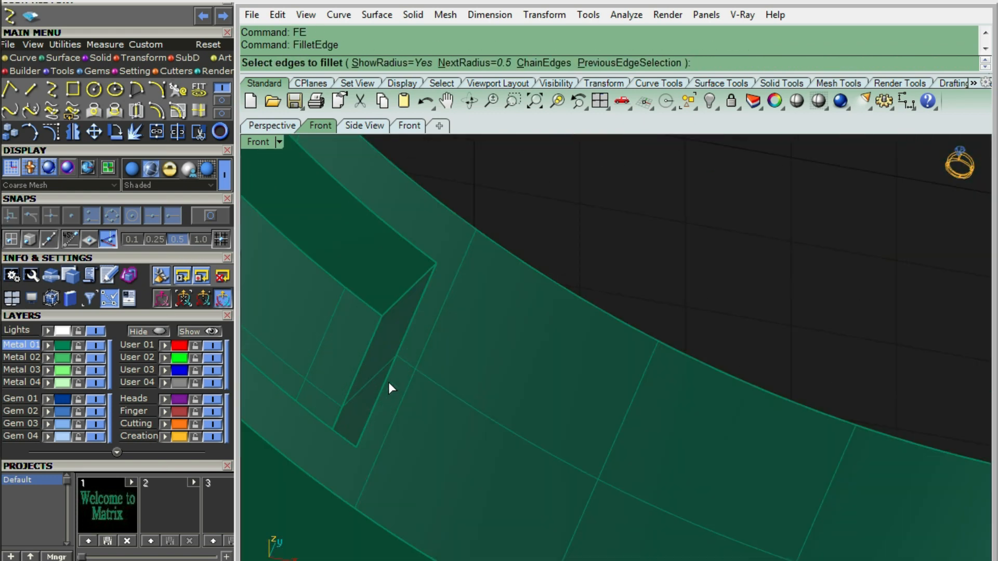
text(.6)
key(Return)
click(388, 382)
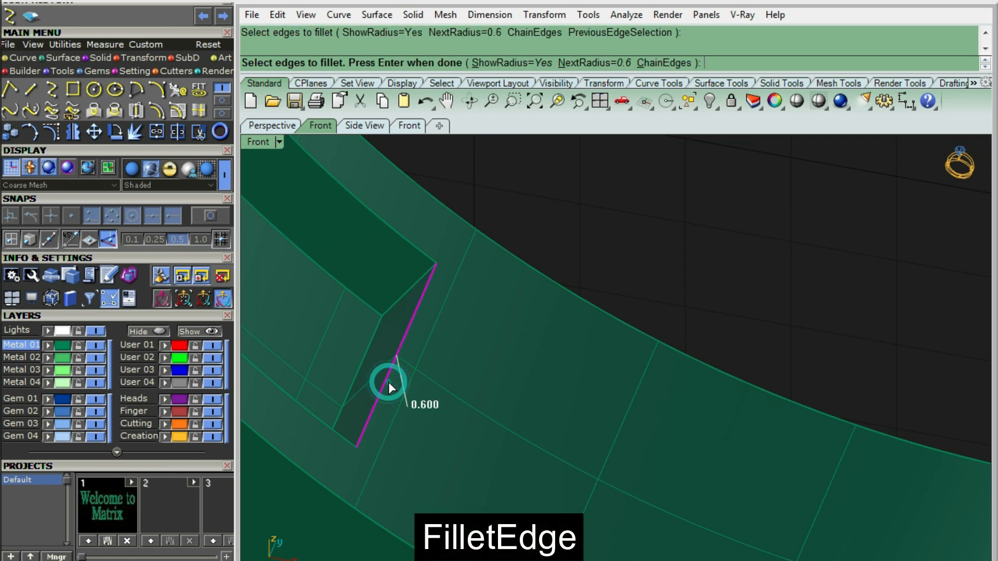
key(Return)
key(Return)
Fillet the matching opening edge at the lower end of the right shank pocket with the same 0.6 mm radius
scroll(280, 321, down, 10)
scroll(610, 379, up, 7)
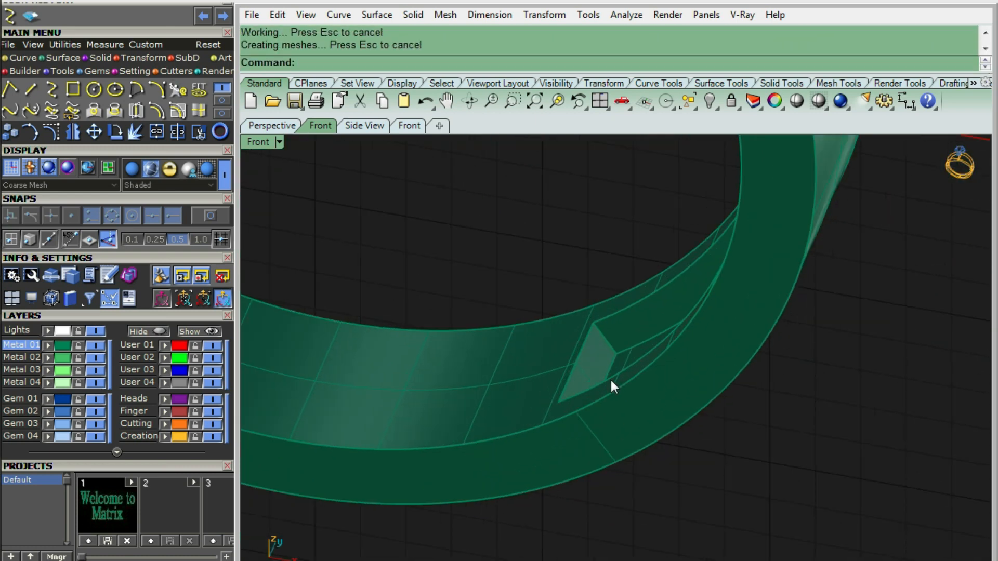
text(FE)
key(Return)
click(558, 370)
key(Return)
key(Return)
scroll(610, 410, down, 5)
key(ctrl+F2)
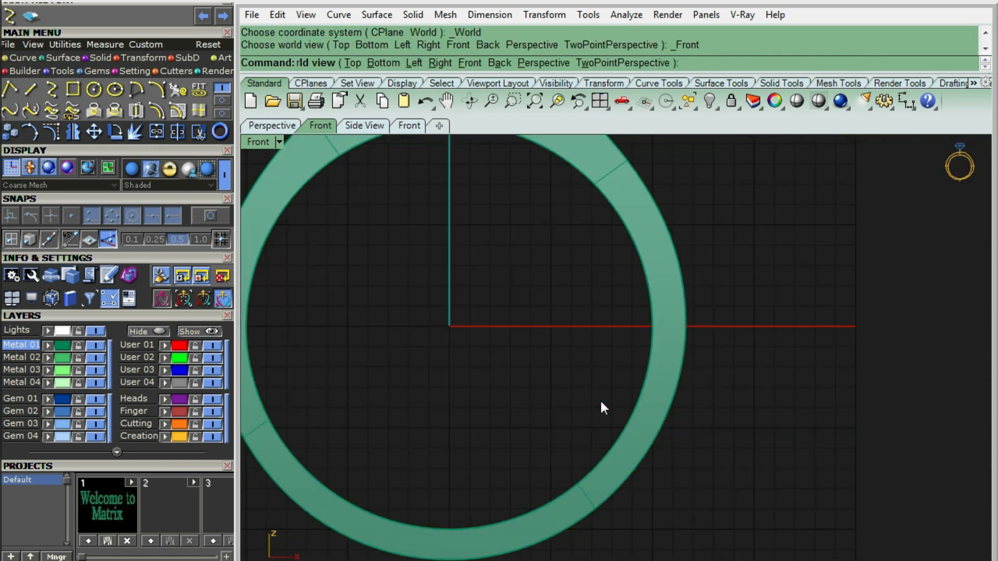
Examine the whole ring, its shoulders and the prong head in a shaded display
scroll(600, 398, down, 7)
click(617, 346)
mouse_move(682, 348)
right_down()
mouse_move(704, 350)
mouse_move(528, 338)
mouse_move(548, 356)
mouse_move(561, 401)
mouse_move(621, 216)
mouse_move(557, 306)
right_up()
text(S)
key(Return)
scroll(624, 271, up, 4)
ctrl+shift+right_drag(624, 270, 663, 226)
key(ctrl+F2)
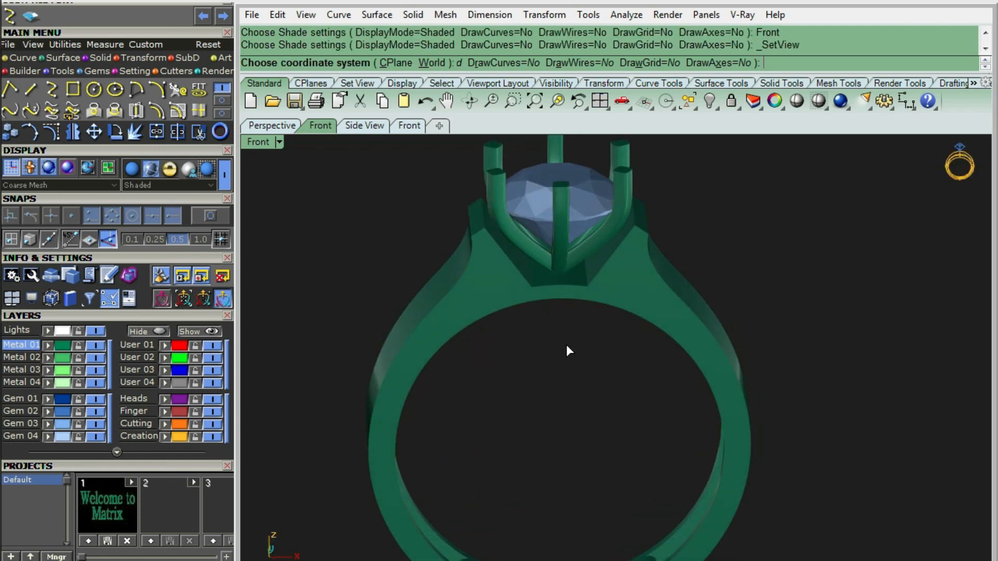
key(Escape)
Hide the shank so that only the gem and the prong head stay displayed
key(ctrl+alt+w)
scroll(548, 278, up, 4)
right_drag(547, 278, 526, 290)
key(ctrl+alt+s)
click(622, 306)
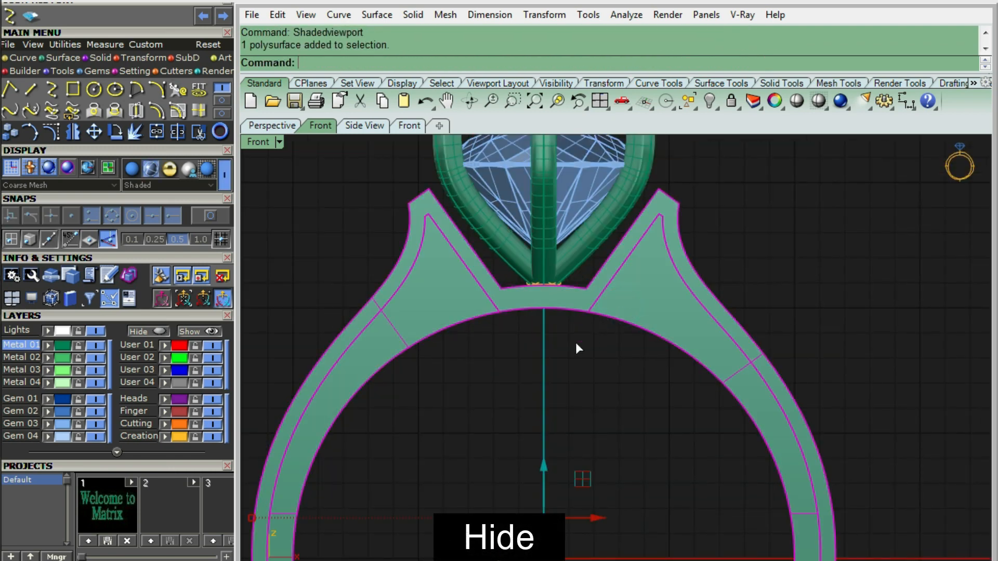
key(ctrl+h)
Draw a 1.2 by 1.2 mm 3Point rectangle beside the gem in the Bottom view
scroll(555, 344, down, 2)
scroll(555, 342, up, 4)
key(ctrl+alt+w)
right_drag(566, 346, 559, 355)
key(ctrl+F1)
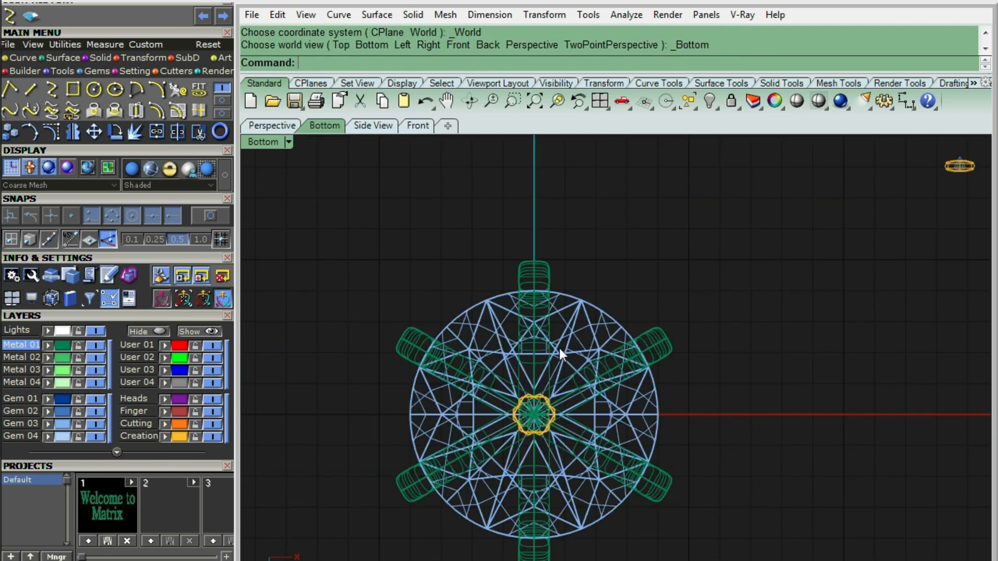
key(ctrl+alt+s)
scroll(525, 413, up, 6)
right_drag(524, 406, 521, 289)
key(ctrl+r)
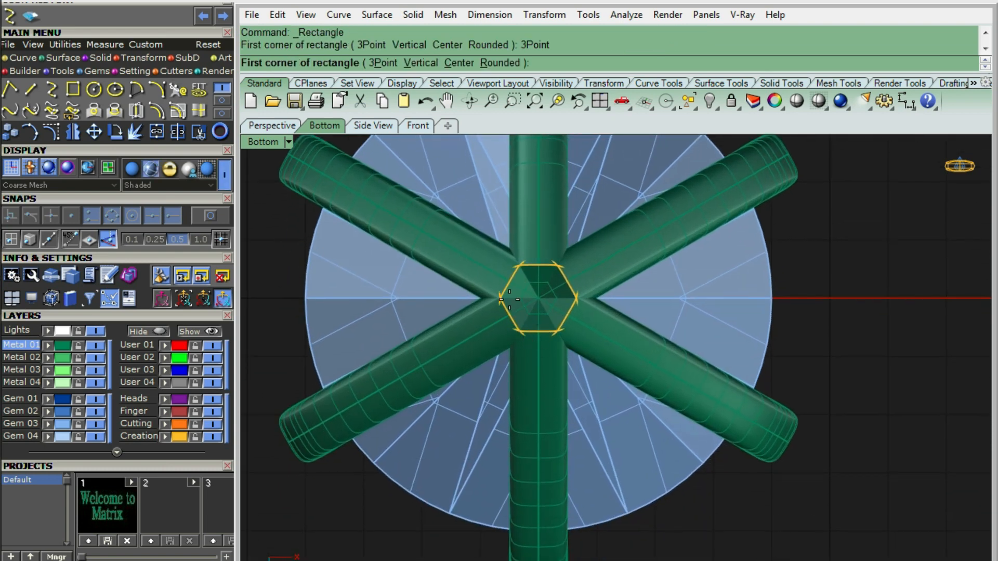
scroll(509, 302, down, 4)
click(767, 285)
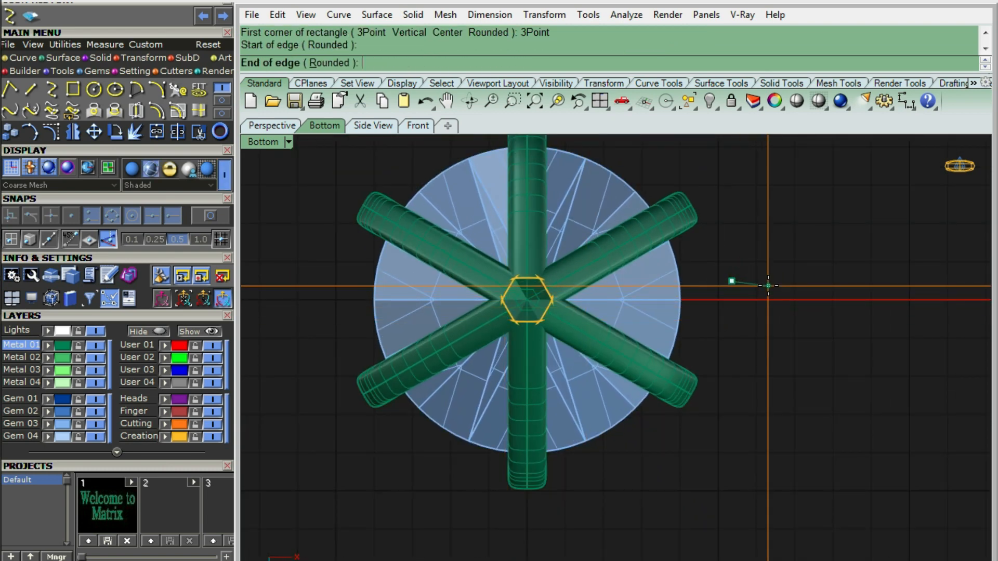
text(1.2)
key(Return)
click(767, 284)
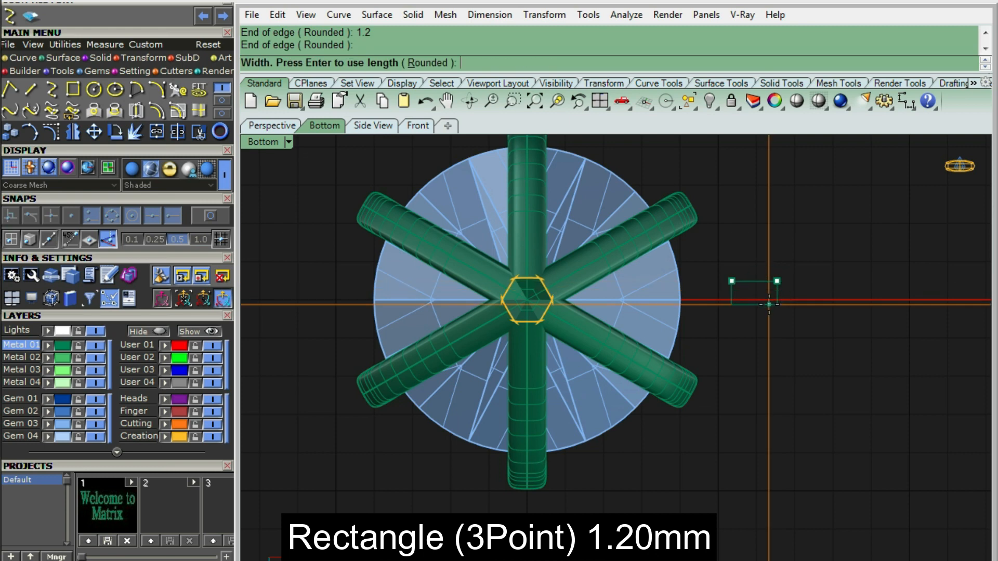
text(1.2)
key(Return)
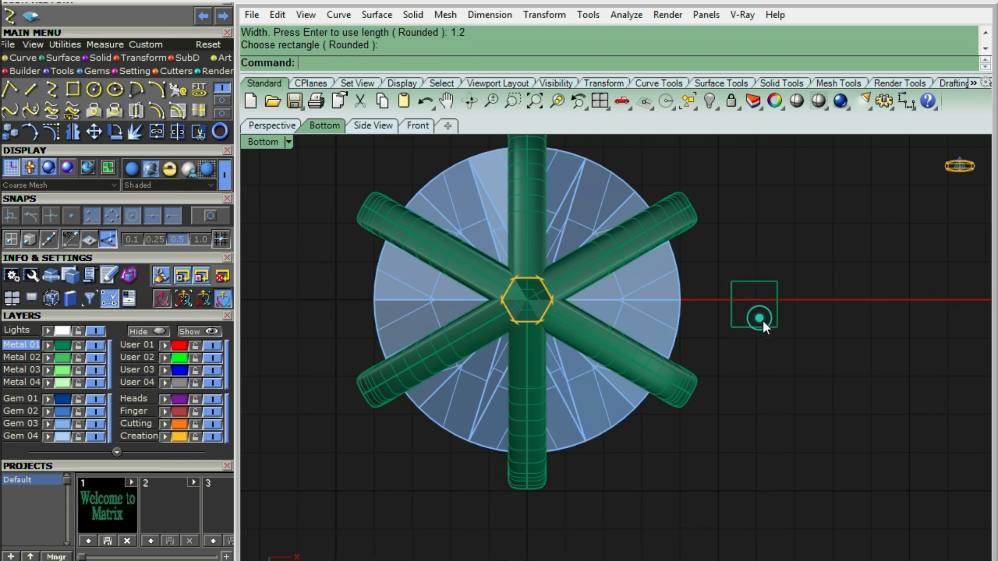
Move the 1.2 mm square from its centre to the origin
click(777, 326)
scroll(766, 319, up, 5)
text(M)
key(Return)
click(731, 273)
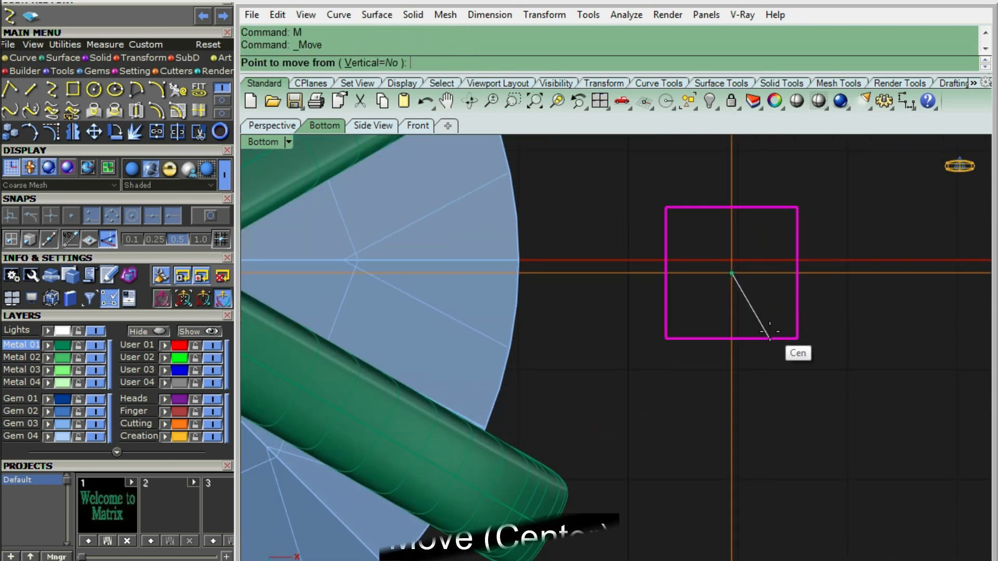
text(0)
key(Return)
Scale the square up uniformly until it just encloses the hexagonal base of the prong head
scroll(761, 319, down, 4)
scroll(513, 272, up, 6)
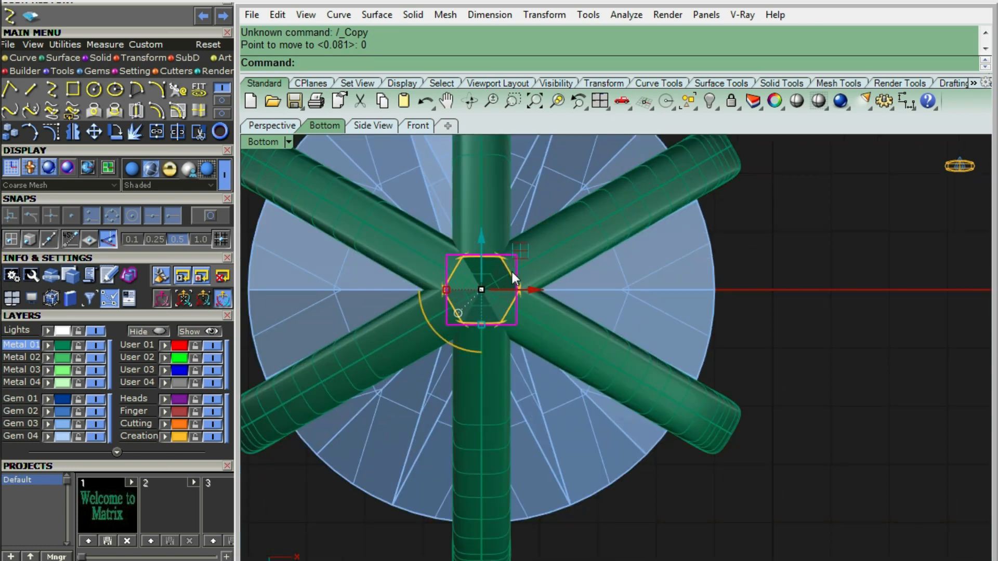
right_drag(340, 302, 429, 307)
scroll(429, 308, up, 4)
shift+drag(406, 339, 385, 341)
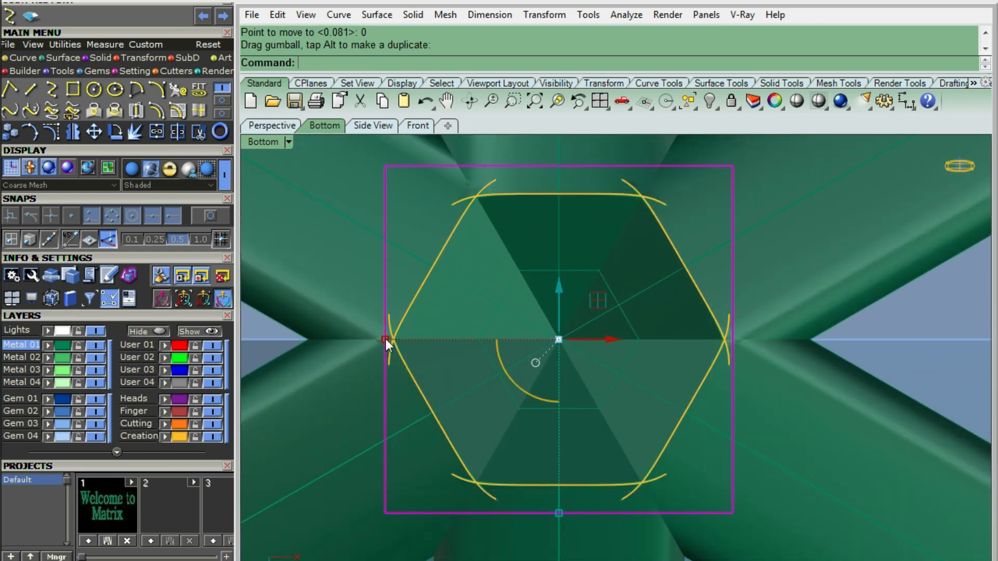
Move the square straight up from the origin to the base of the prong head in the Front view
scroll(416, 331, down, 4)
key(F2)
scroll(460, 323, down, 5)
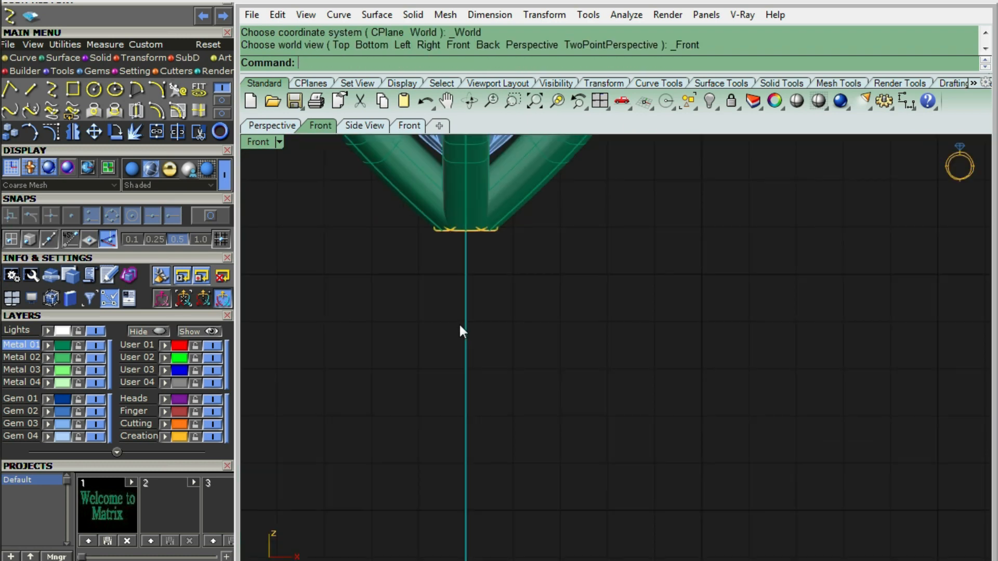
scroll(459, 323, down, 5)
key(ctrl+alt+w)
right_drag(520, 348, 495, 318)
text(M)
key(Return)
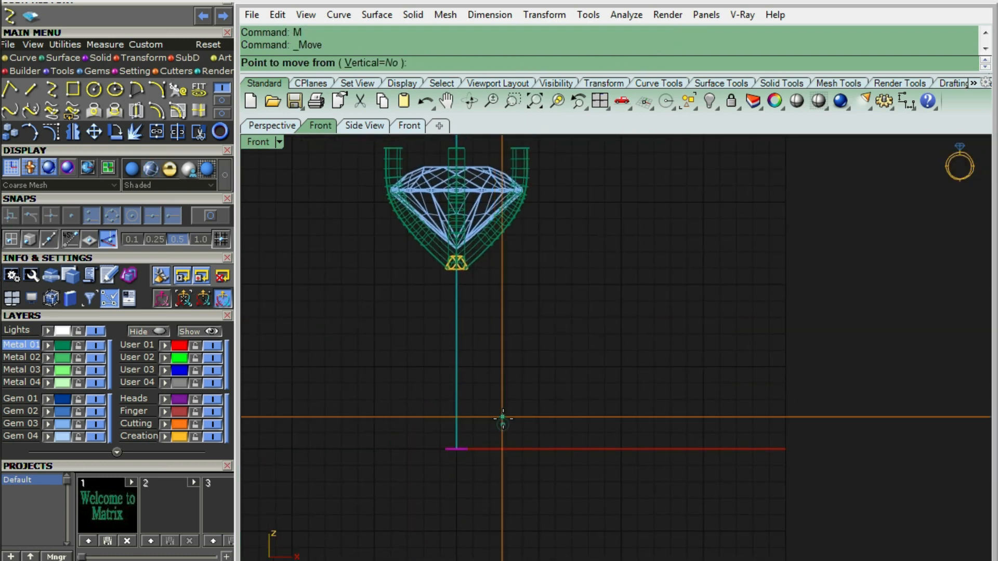
click(503, 418)
click(462, 267)
Raise the square slightly above the prong head's base so it sits inside the prong junction
scroll(462, 267, up, 5)
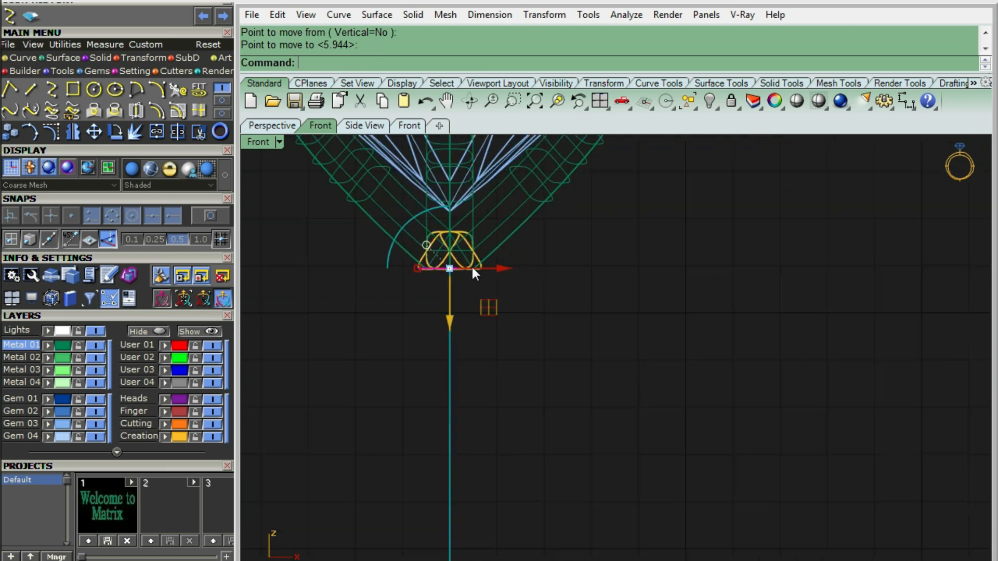
scroll(473, 271, up, 3)
text(M)
key(Return)
click(553, 362)
click(552, 312)
key(ctrl+alt+s)
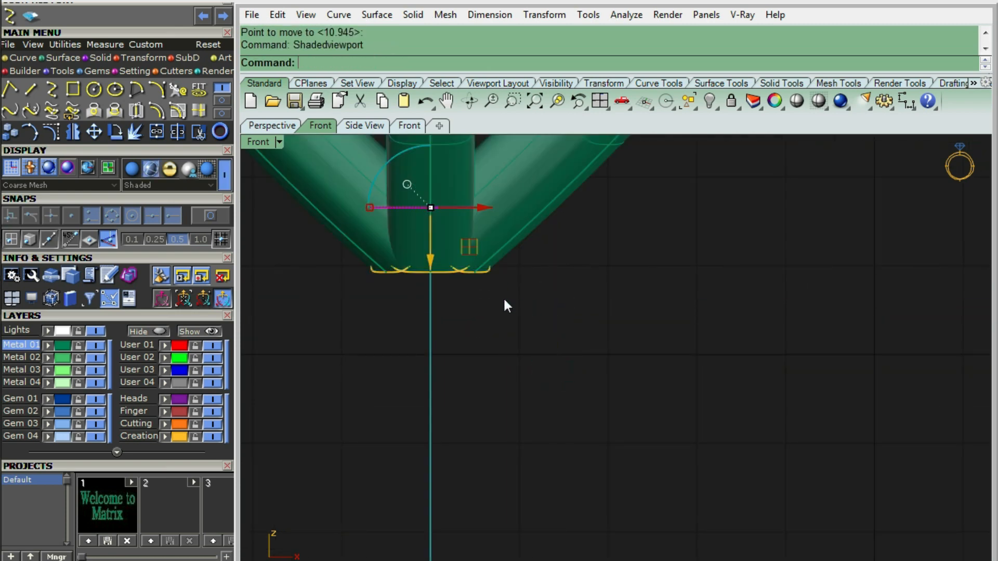
Show the hidden shank again and raise the square a little further into the prong junction
scroll(491, 315, down, 6)
key(ctrl+shift+h)
click(499, 334)
key(Return)
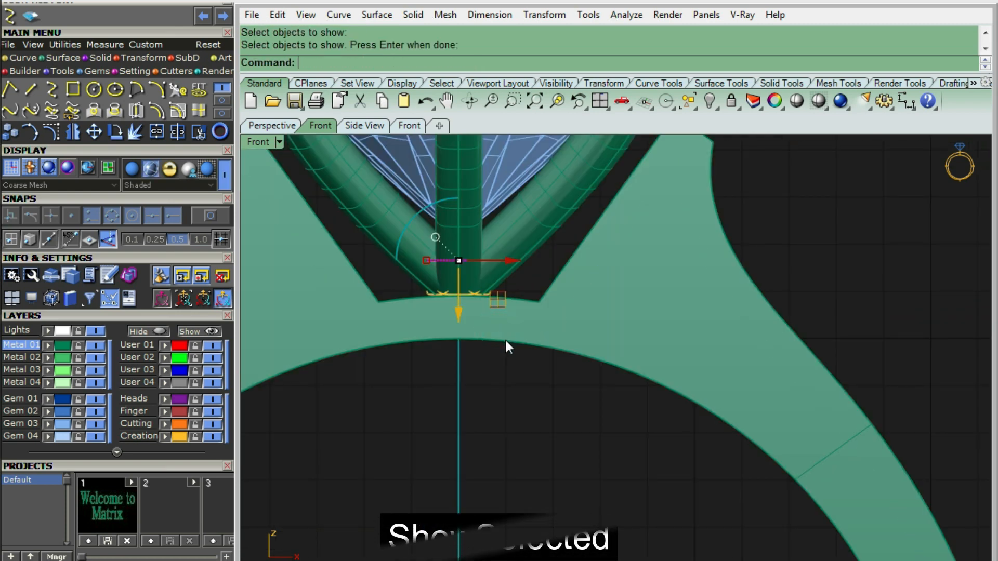
key(ctrl+alt+w)
key(ctrl+alt+s)
scroll(517, 333, up, 3)
text(M)
key(Return)
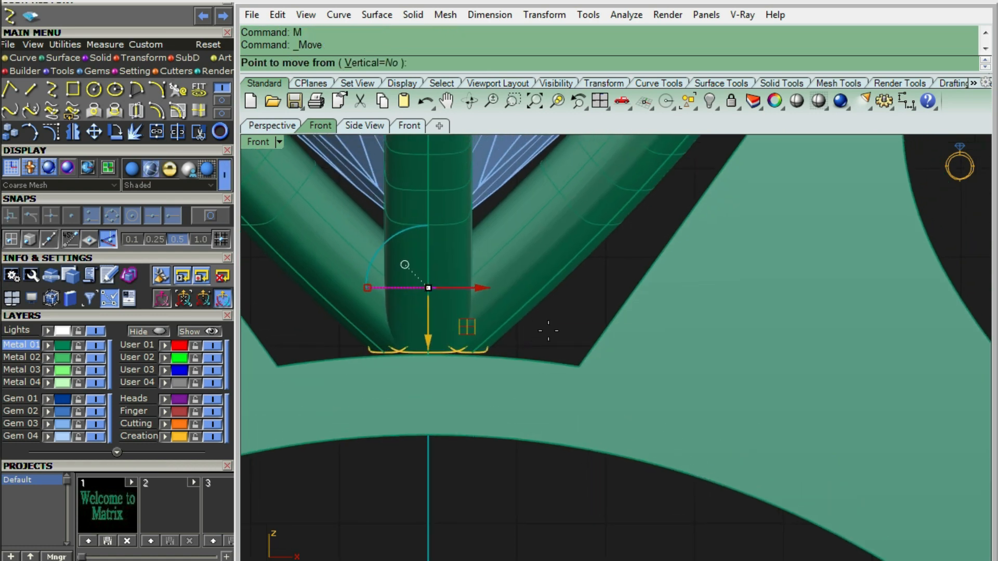
click(547, 330)
click(547, 313)
Extrude the square downward as a one-sided solid through the shank's top bridge, and delete the source curve
text(EC)
key(Return)
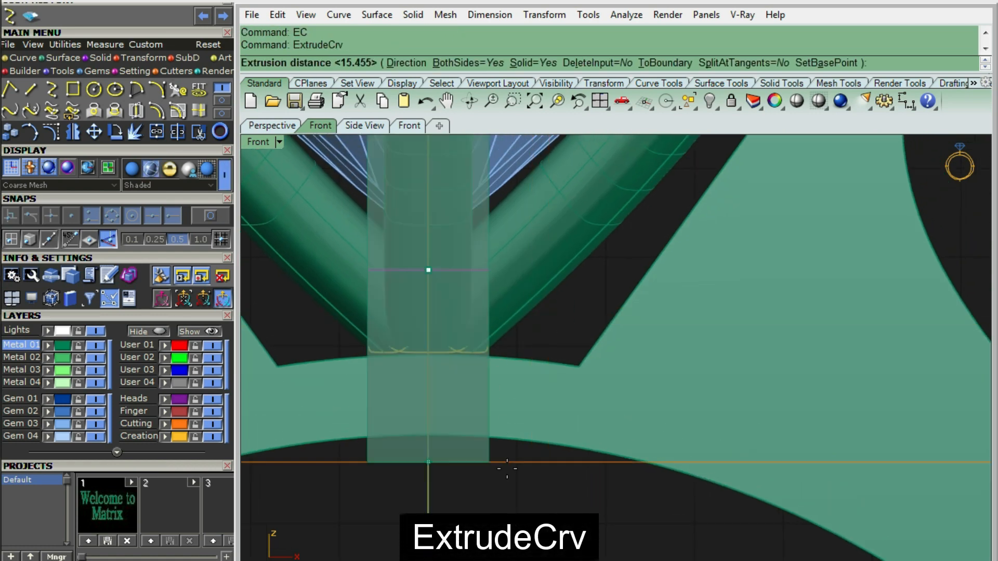
text(b)
key(Return)
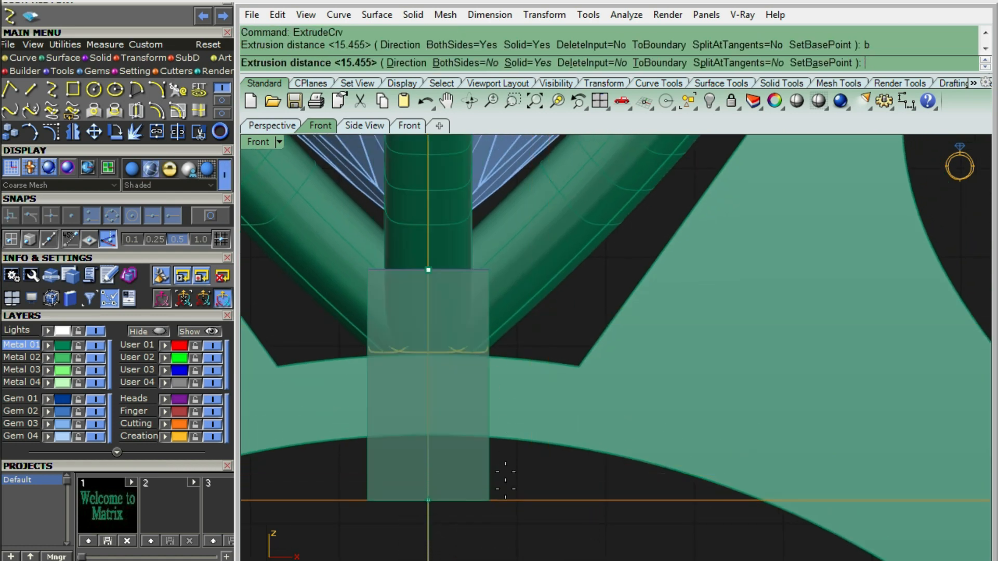
right_drag(506, 481, 510, 363)
click(516, 453)
key(Delete)
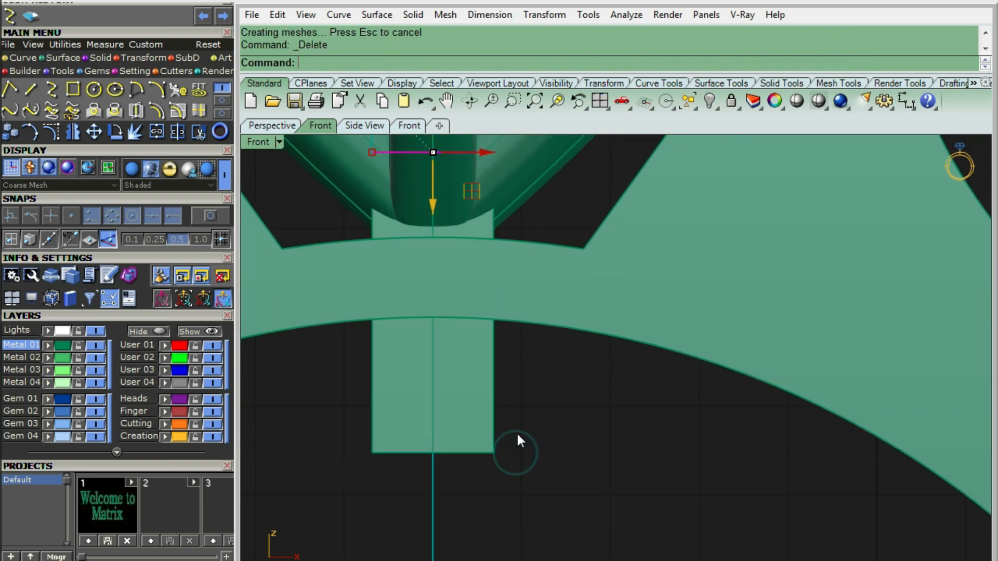
Subtract the square post from the shank with BooleanDifference, keeping the post
scroll(520, 415, down, 8)
ctrl+shift+right_drag(520, 414, 496, 404)
scroll(520, 364, up, 5)
click(544, 381)
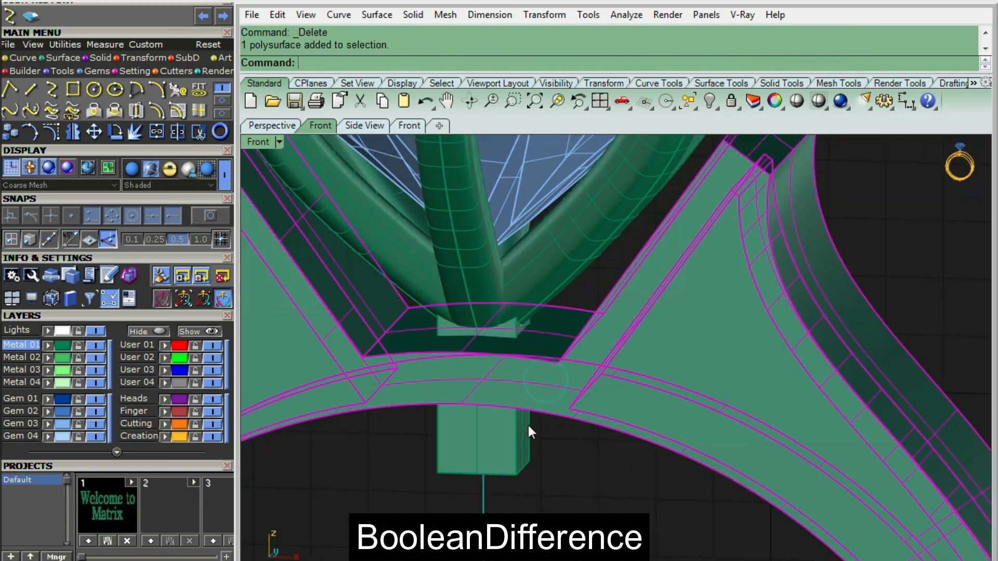
text(bd)
key(Return)
click(518, 469)
key(Return)
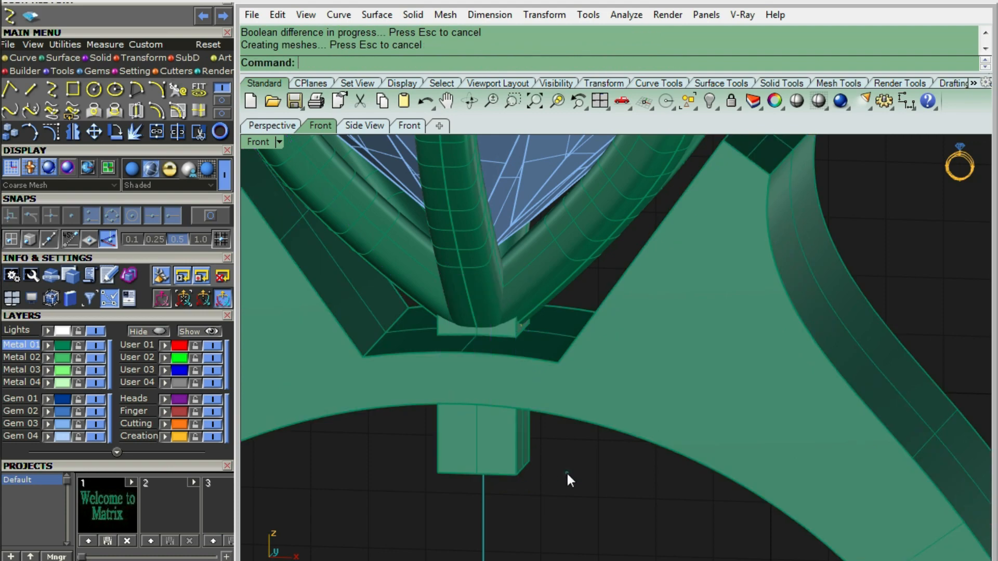
Group the square post with the prong head and hide the group
click(517, 447)
shift+click(559, 253)
key(ctrl+g)
key(ctrl+h)
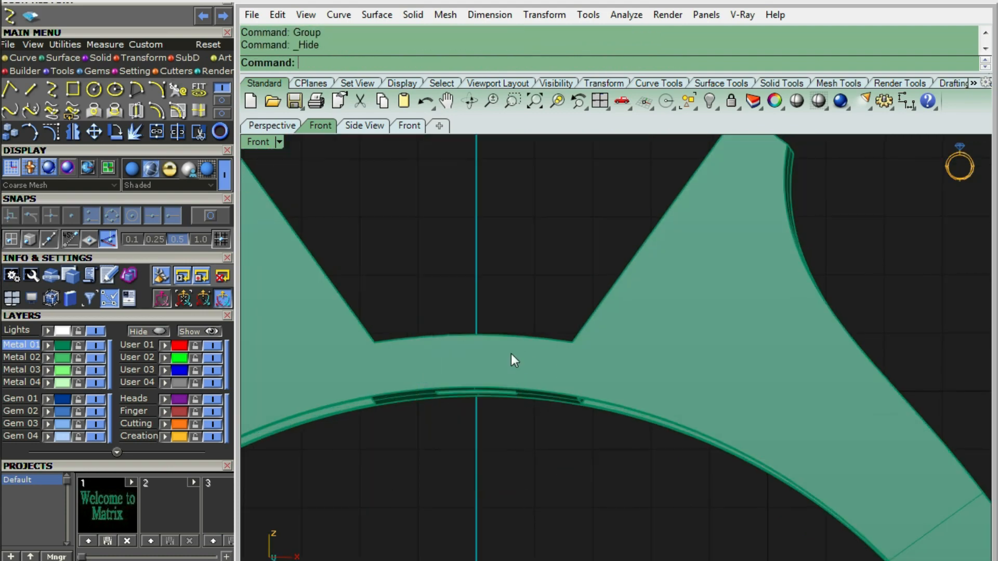
Inspect the square post hole in the shank in shaded display, and undo the hiding of the grouped post and prong head
ctrl+shift+right_drag(511, 354, 500, 504)
text(s)
key(Return)
mouse_move(498, 385)
ctrl+shift+right_down()
mouse_move(494, 433)
mouse_move(519, 417)
mouse_move(514, 398)
mouse_move(570, 368)
mouse_move(517, 374)
mouse_move(449, 357)
mouse_move(663, 286)
mouse_move(581, 363)
ctrl+shift+right_up()
scroll(494, 433, down, 4)
key(Escape)
key(ctrl+z)
Examine the assembled ring in shaded display from the front, at an angle and from the top, and save the model
scroll(523, 401, down, 3)
key(ctrl+F2)
scroll(573, 302, down, 6)
text(s)
key(Return)
mouse_move(632, 318)
ctrl+shift+right_down()
mouse_move(593, 326)
mouse_move(618, 329)
mouse_move(617, 269)
mouse_move(651, 269)
mouse_move(668, 289)
mouse_move(551, 285)
mouse_move(715, 272)
mouse_move(777, 215)
mouse_move(820, 274)
mouse_move(651, 396)
mouse_move(662, 390)
ctrl+shift+right_up()
key(ctrl+F1)
key(Escape)
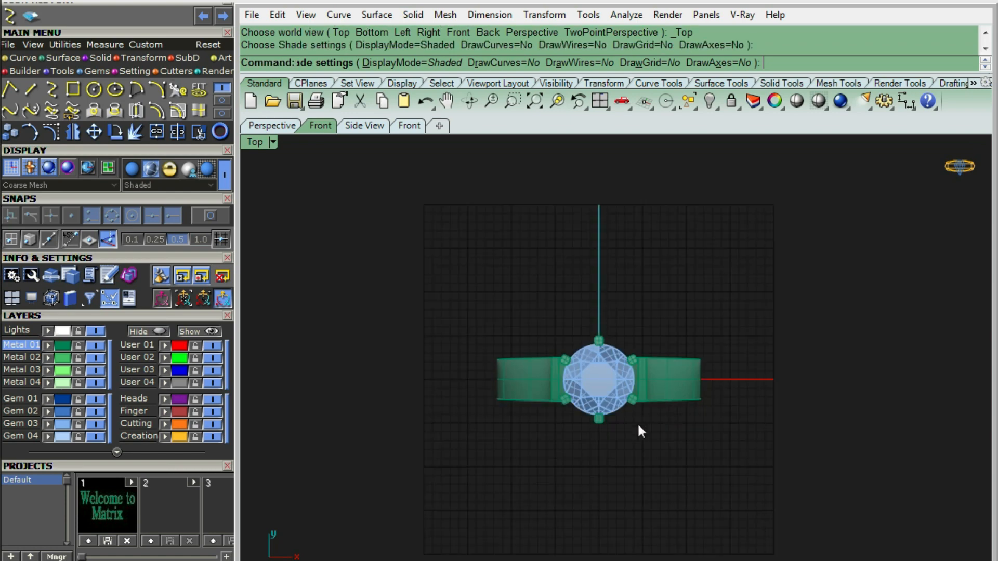
key(ctrl+shift+e)
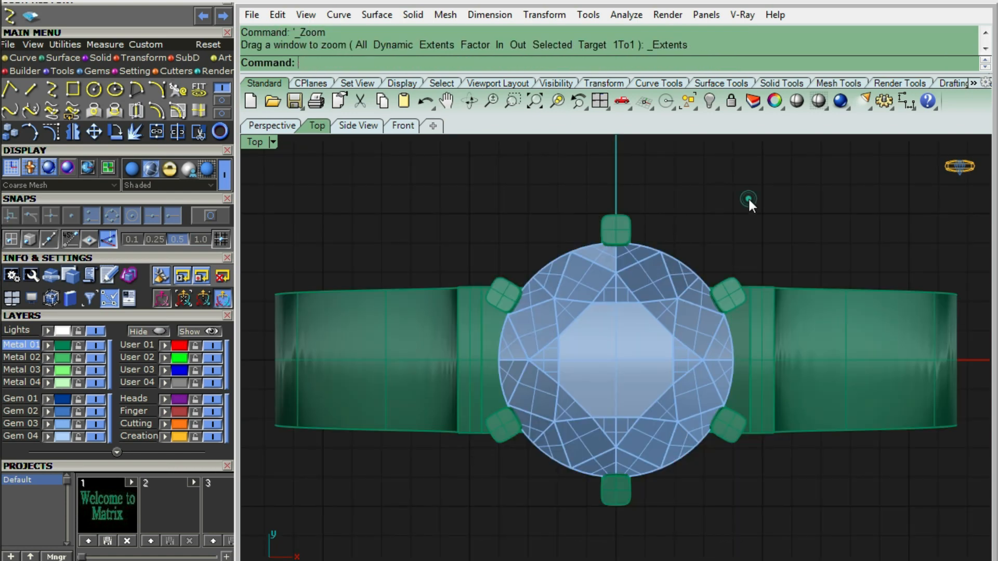
key(ctrl+s)
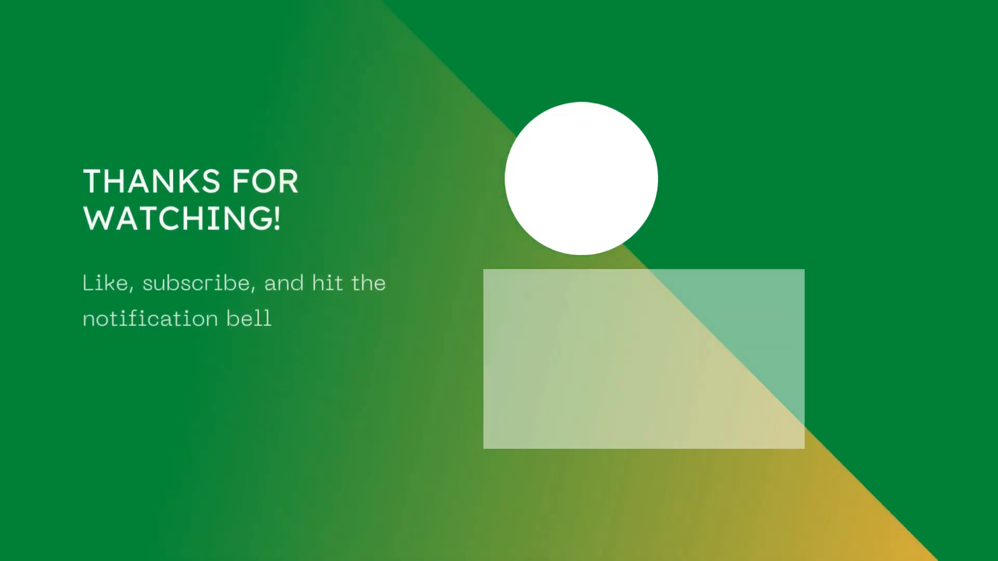